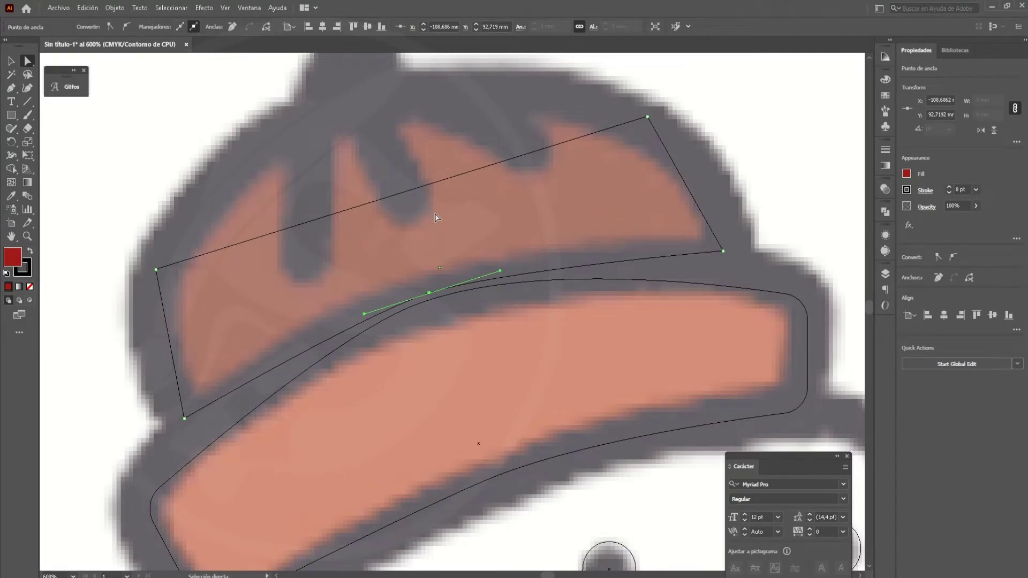
Nudge the crown's lower-edge anchor, add a top-edge point and curve the upper-left corner.
drag(429, 293, 416, 291)
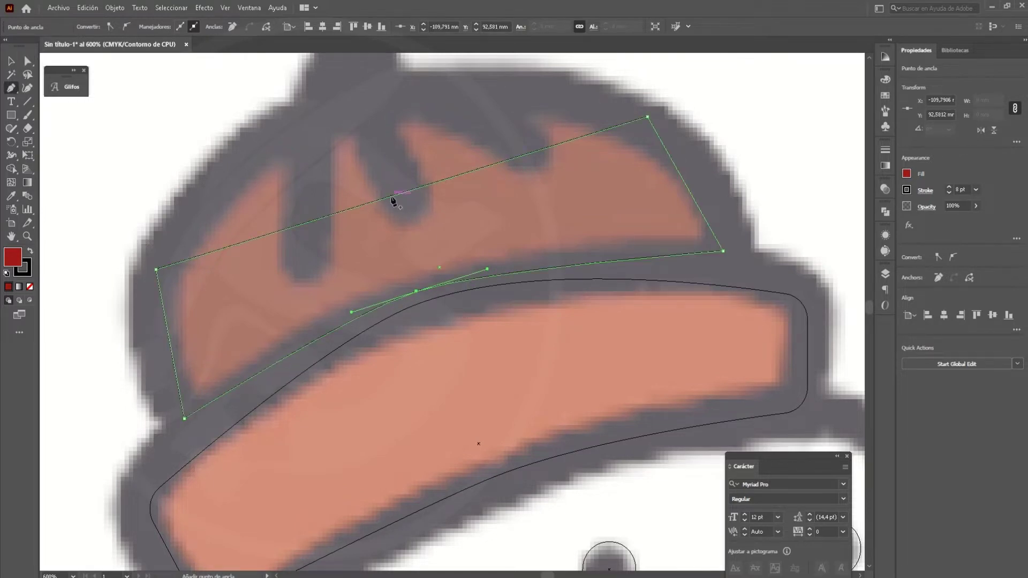
mouse_move(393, 201)
mouse_down()
mouse_move(356, 103)
mouse_move(363, 196)
mouse_up()
key(a)
scroll(391, 199, up, 2)
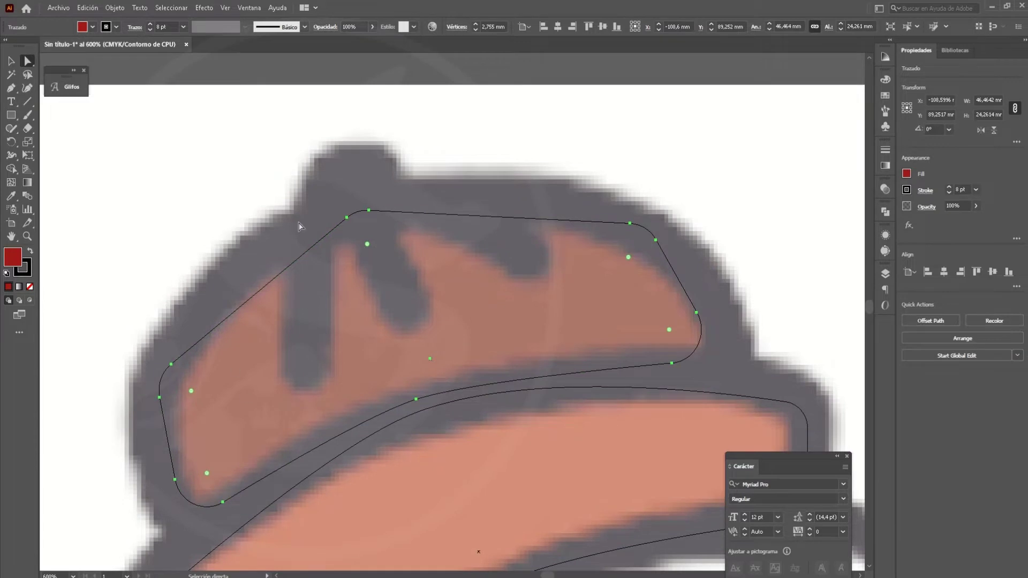
key(ctrl+z)
click(357, 210)
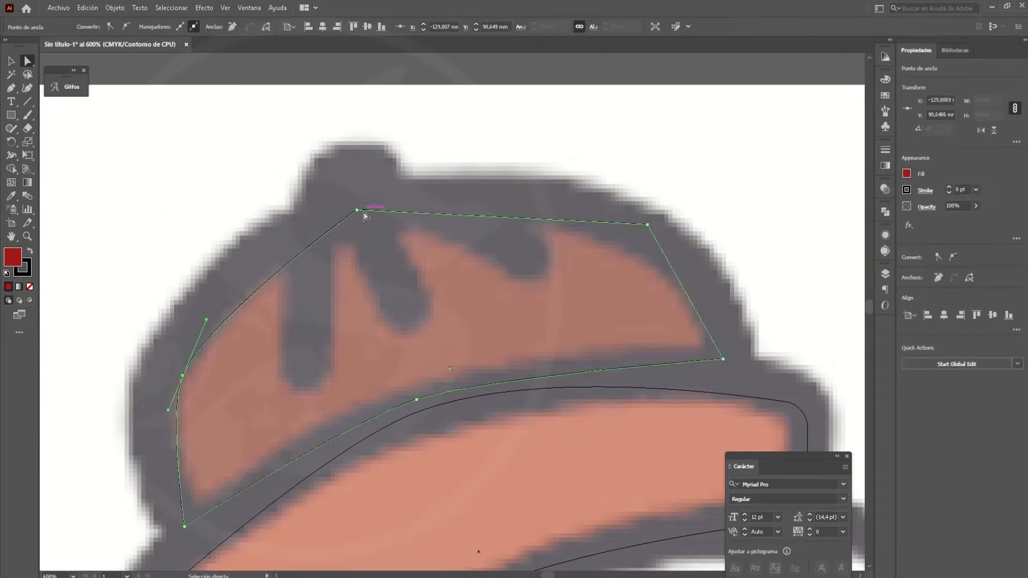
drag(357, 211, 353, 223)
Make the right-hand anchor smooth and move the crown's corners and lower edge onto the sketch.
click(647, 225)
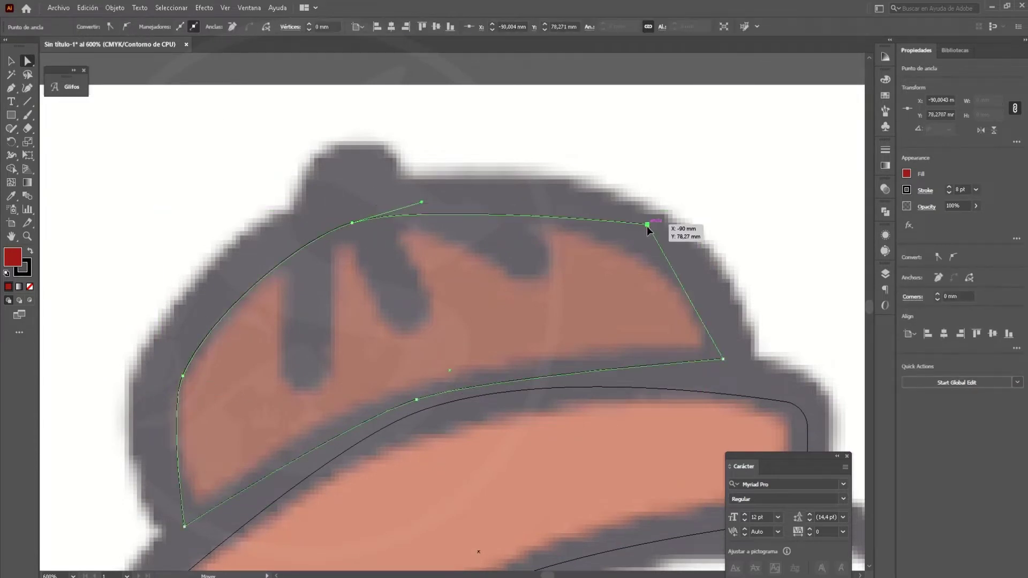
click(126, 29)
click(722, 359)
drag(705, 349, 703, 346)
drag(184, 525, 198, 506)
drag(416, 399, 410, 391)
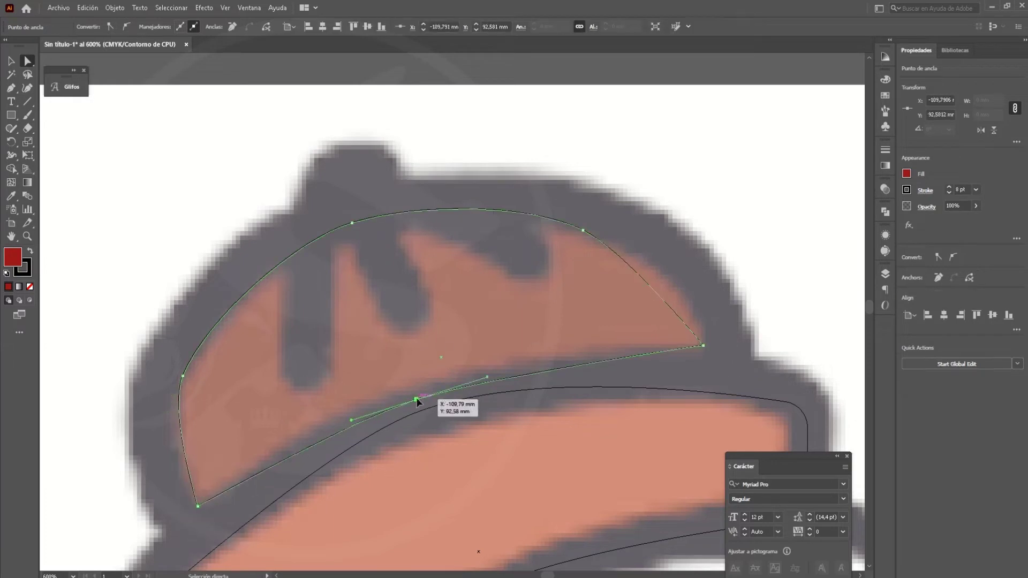
Round off the crown's corners slightly and preview the filled red shape.
click(688, 321)
mouse_move(689, 337)
mouse_down()
mouse_move(677, 345)
mouse_move(696, 345)
mouse_up()
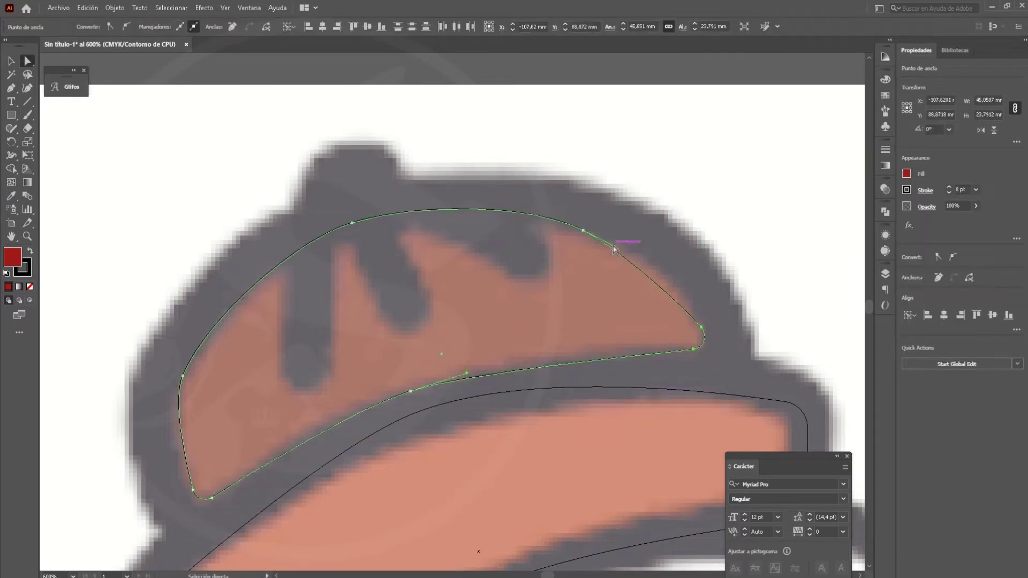
click(563, 224)
key(ctrl+y)
Draw the pom-pom circle on top of the beanie with the Ellipse tool.
click(676, 179)
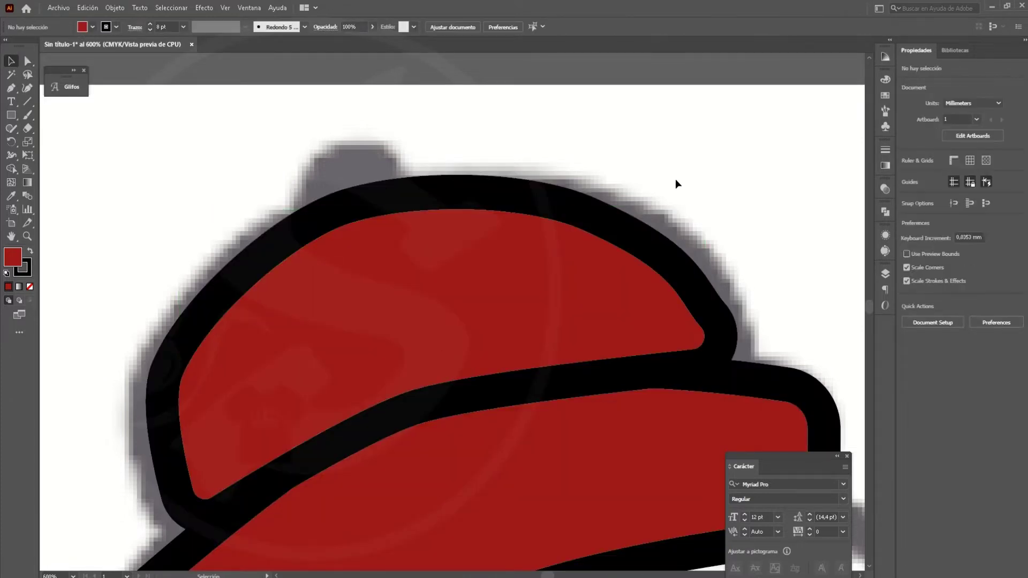
key(ctrl+y)
key(ctrl+plus)
key(l)
drag(353, 201, 454, 303)
key(ctrl+y)
key(ctrl+minus)
key(ctrl+minus)
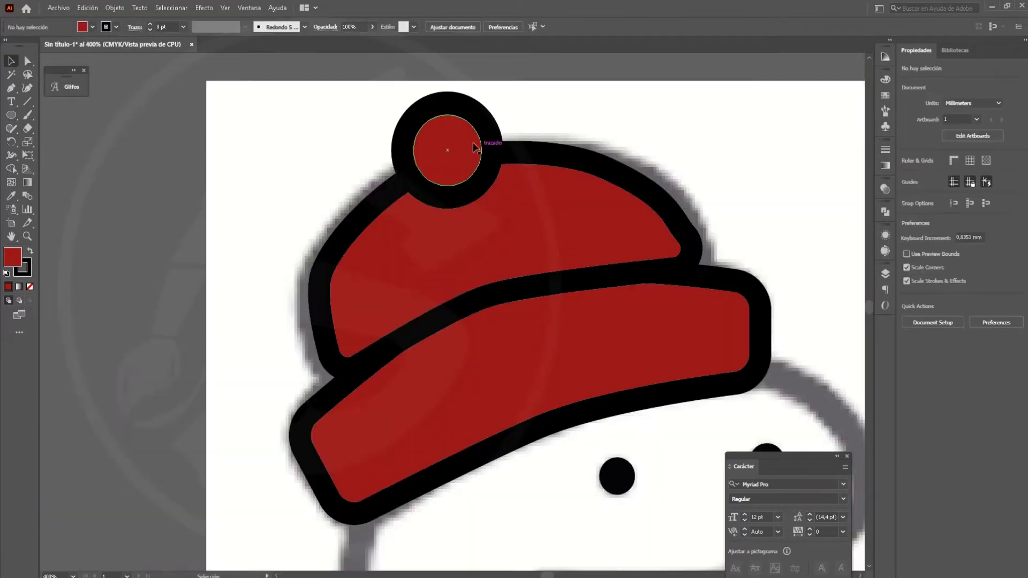
Give the pom-pom a 0,25 pt stroke and a black fill.
triple_click(166, 27)
text(0,25)
click(93, 26)
click(32, 43)
key(ctrl+shift+a)
key(ctrl+0)
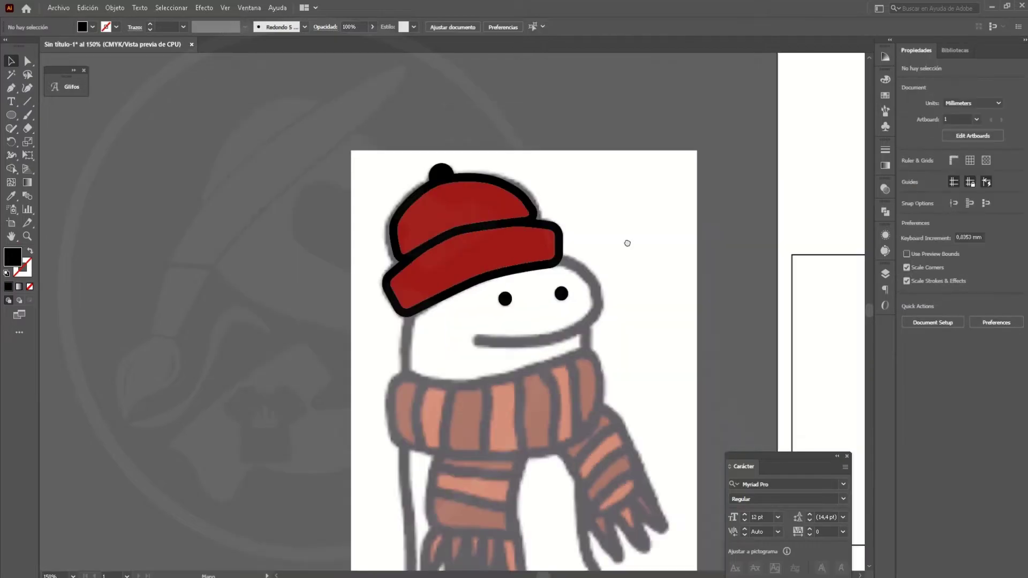
key(ctrl+plus)
key(ctrl+plus)
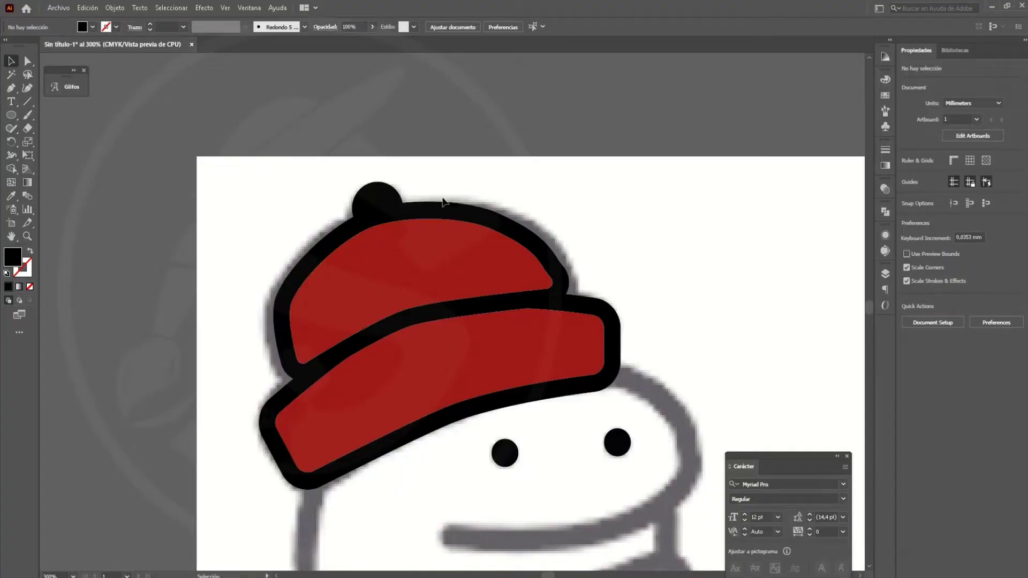
key(l)
key(ctrl+y)
key(ctrl+plus)
key(ctrl+plus)
key(ctrl+plus)
key(ctrl+plus)
key(ctrl+plus)
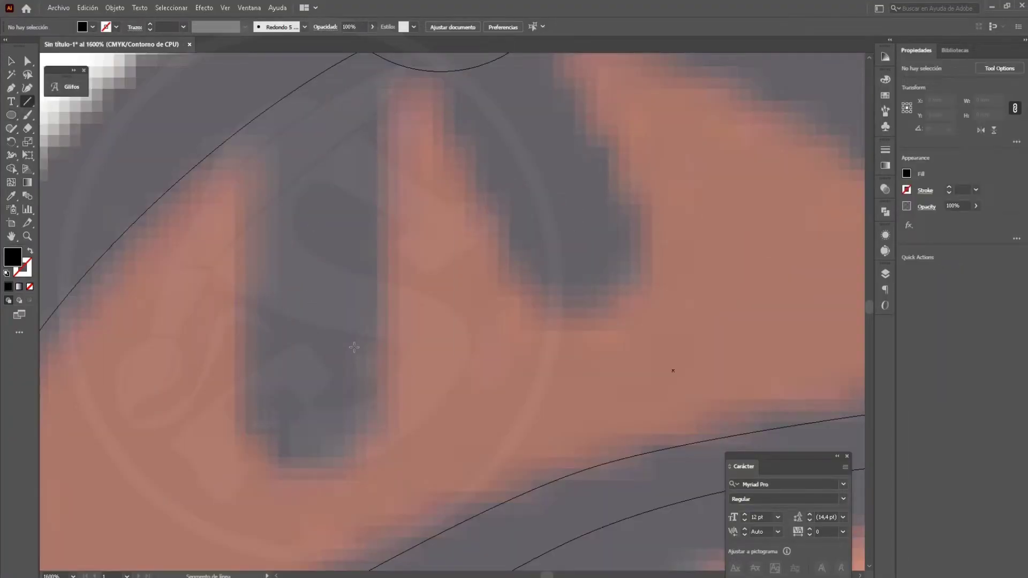
Draw the first fold stripe as a vertical black line with round caps and 11 pt weight.
drag(309, 382, 307, 406)
key(ctrl+y)
key(shift+x)
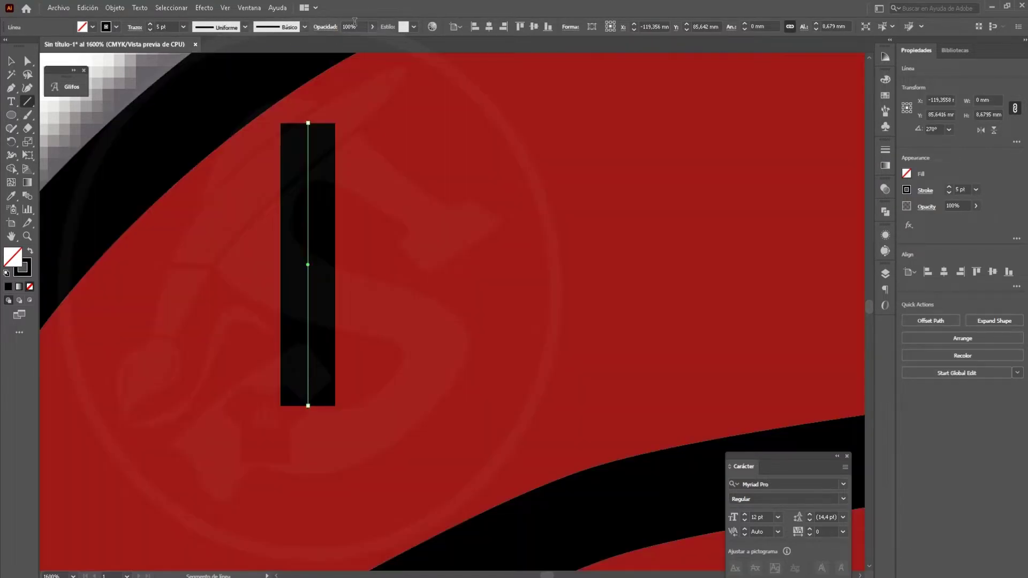
click(134, 26)
click(76, 63)
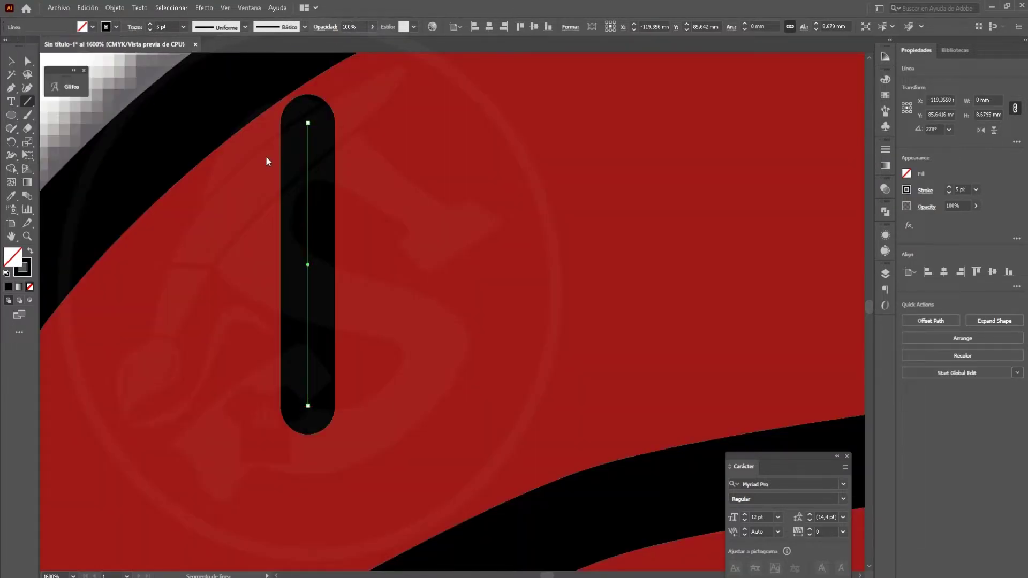
key(ctrl+y)
key(ctrl+y)
double_click(170, 27)
text(11)
Outline the stroke into a pill, then rotate, place and stretch copies as the other stripes.
key(ctrl+y)
key(ctrl+y)
key(ctrl+minus)
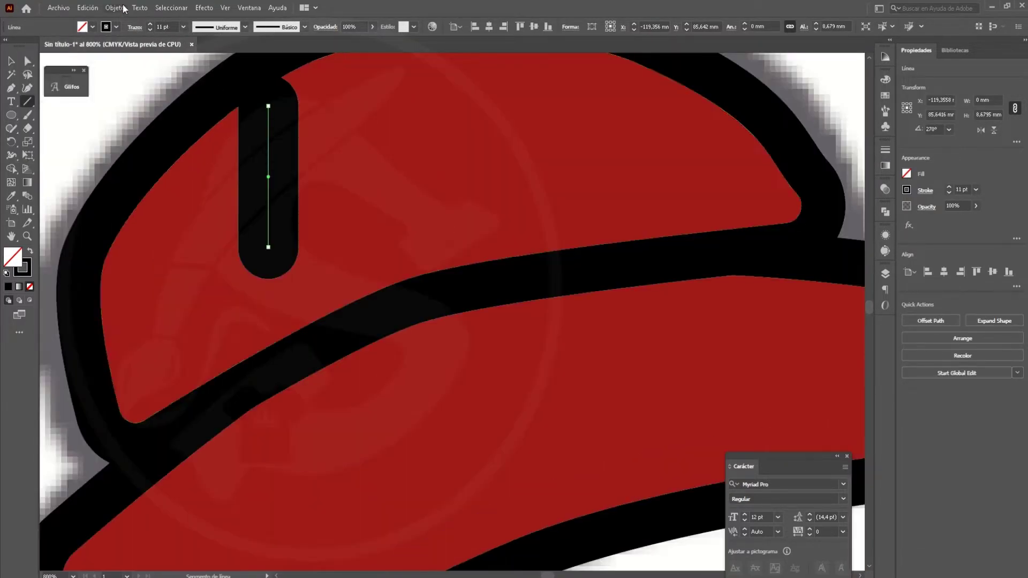
click(114, 8)
click(321, 292)
key(ctrl+y)
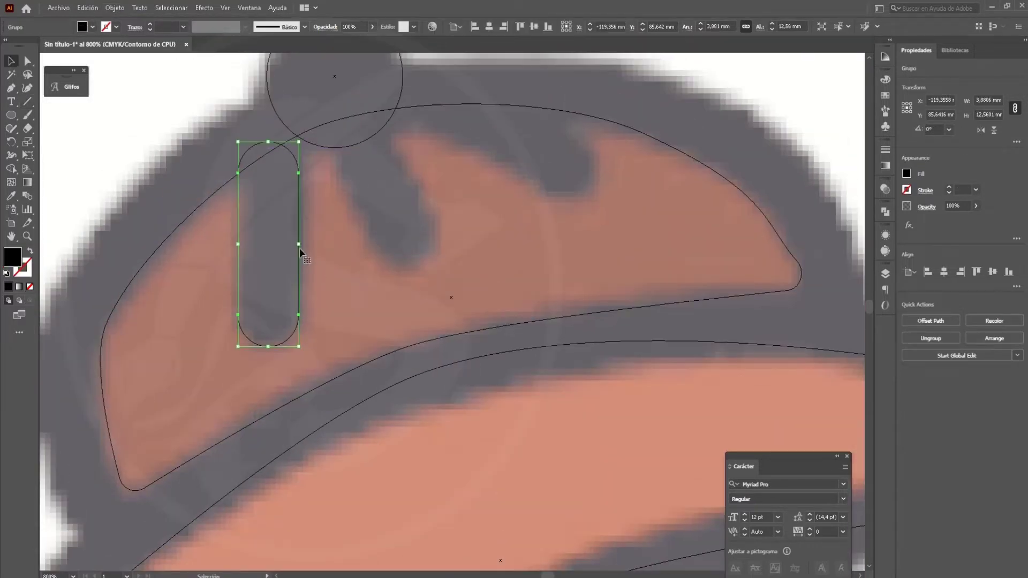
drag(416, 76, 418, 79)
drag(412, 229, 376, 216)
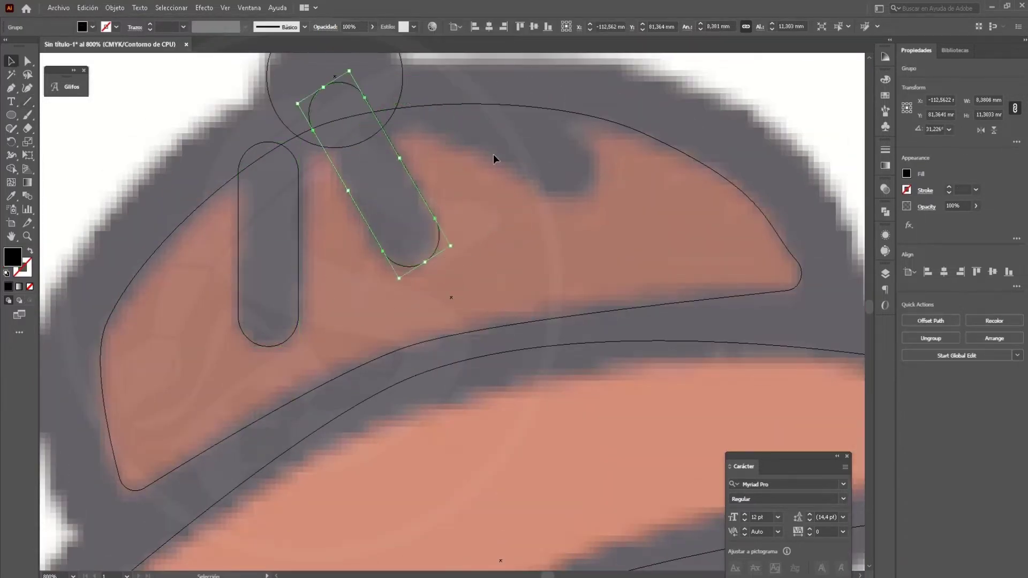
drag(493, 158, 338, 247)
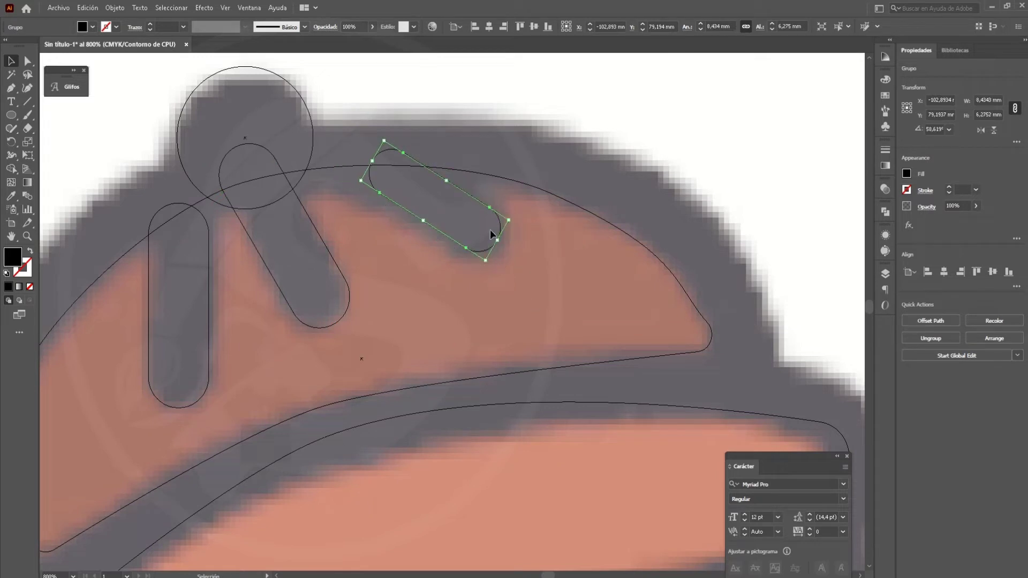
drag(339, 186, 335, 184)
Reshape the third stripe's end and add a point to pull its curve into place.
key(a)
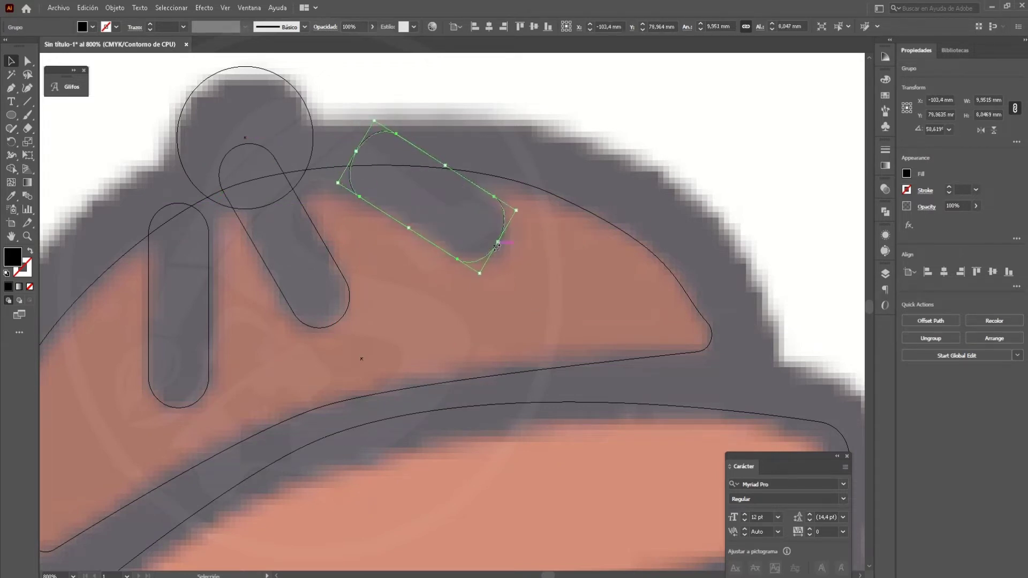
drag(504, 251, 503, 251)
key(ctrl+y)
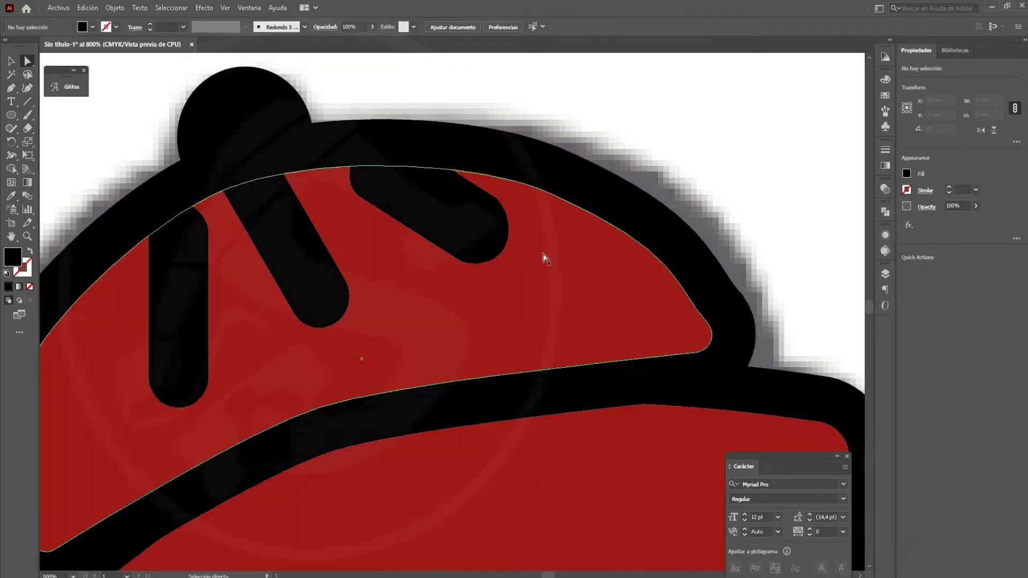
scroll(544, 257, down, 2)
click(550, 108)
key(ctrl+y)
scroll(421, 275, up, 5)
drag(421, 275, 423, 277)
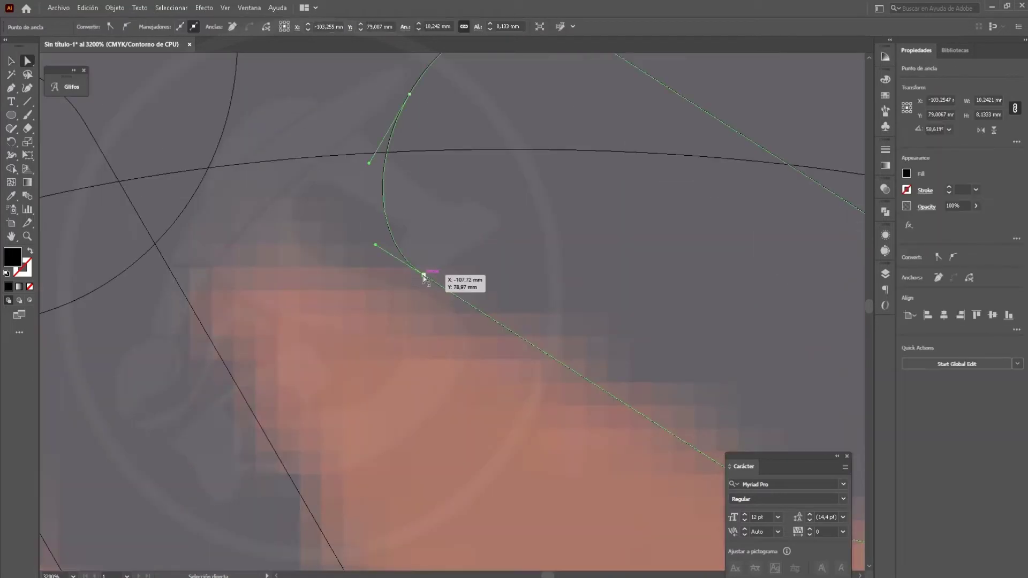
click(391, 234)
key(a)
mouse_move(392, 235)
mouse_down()
mouse_move(233, 172)
mouse_move(390, 232)
mouse_up()
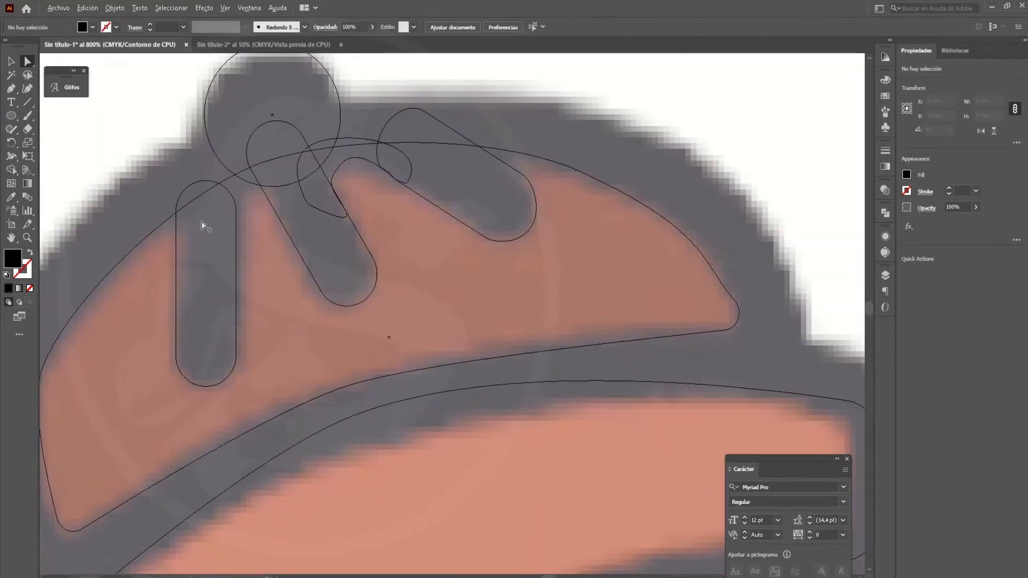
Draw a new curved fold path, adjust its anchors, and select all the hat shapes.
scroll(203, 225, up, 4)
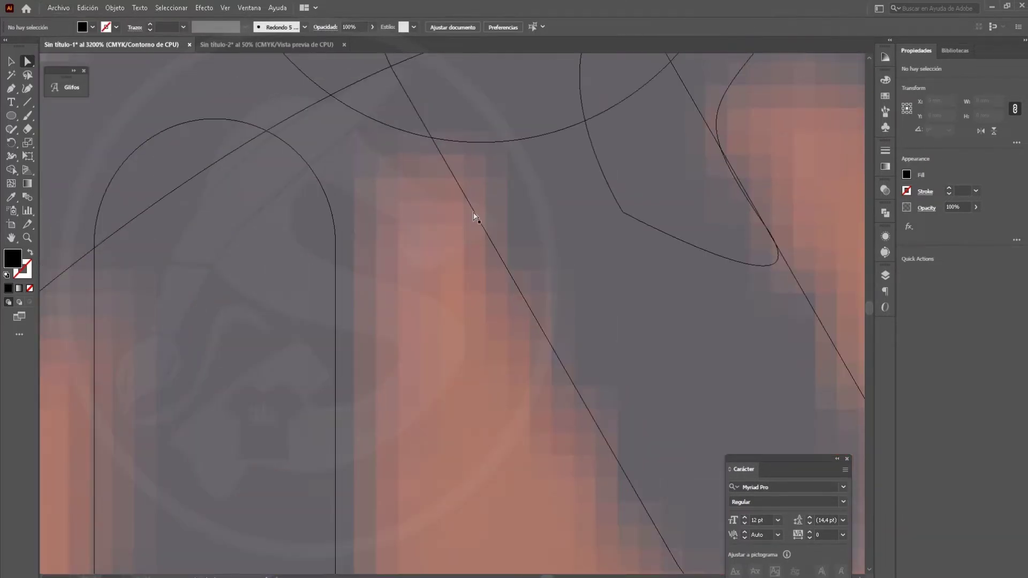
click(323, 234)
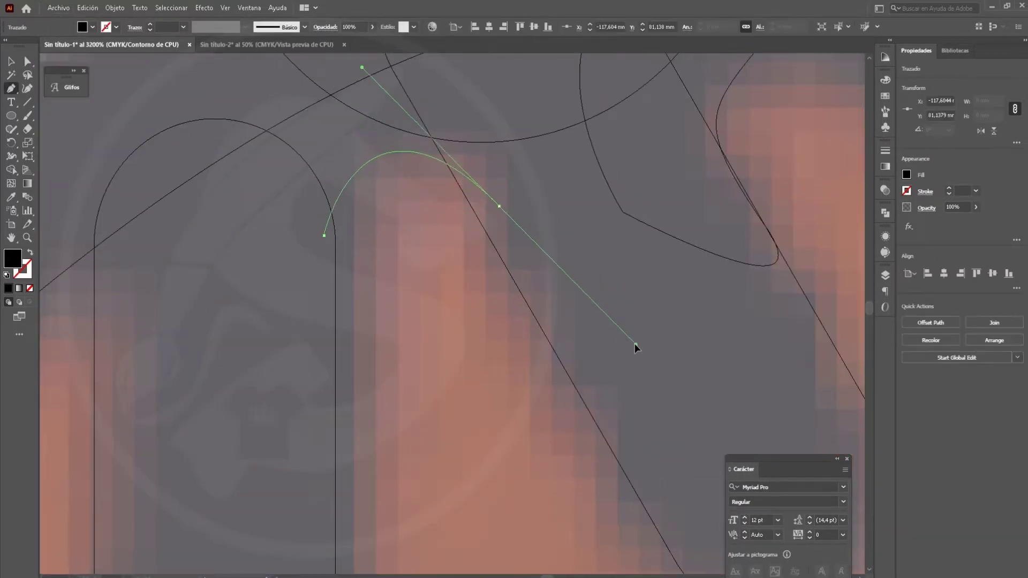
drag(513, 80, 458, 126)
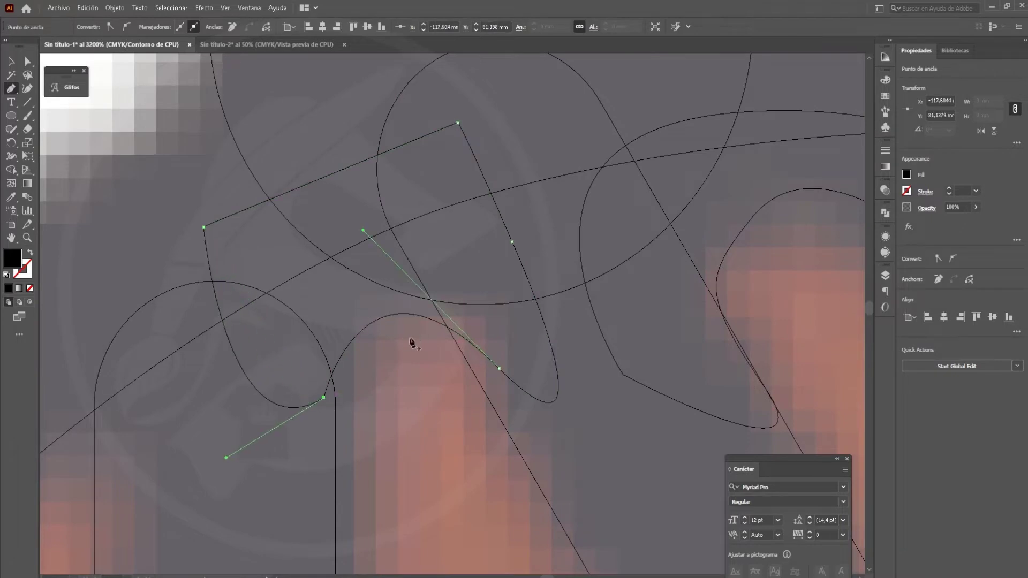
scroll(198, 401, up, 2)
key(a)
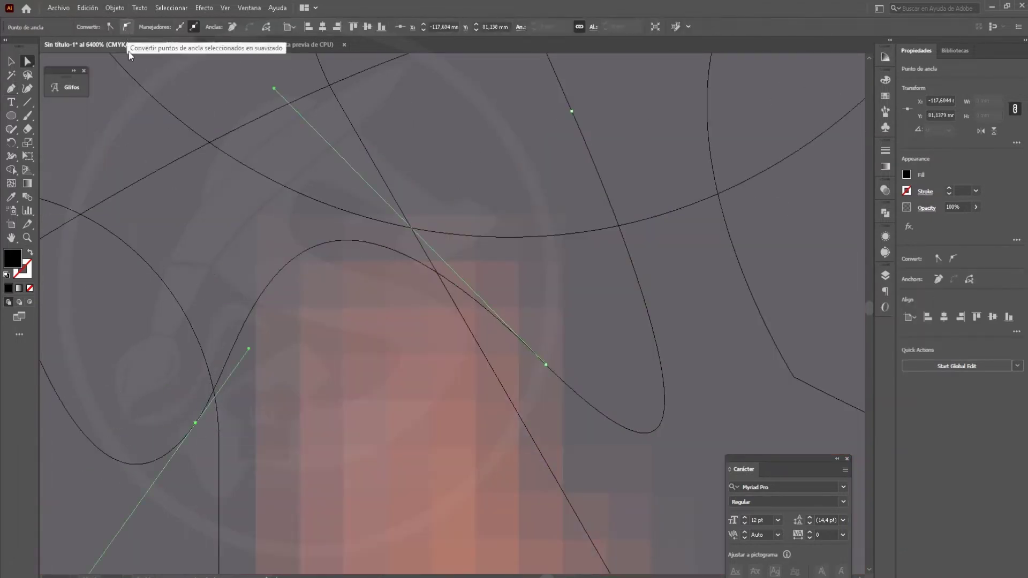
drag(214, 430, 218, 428)
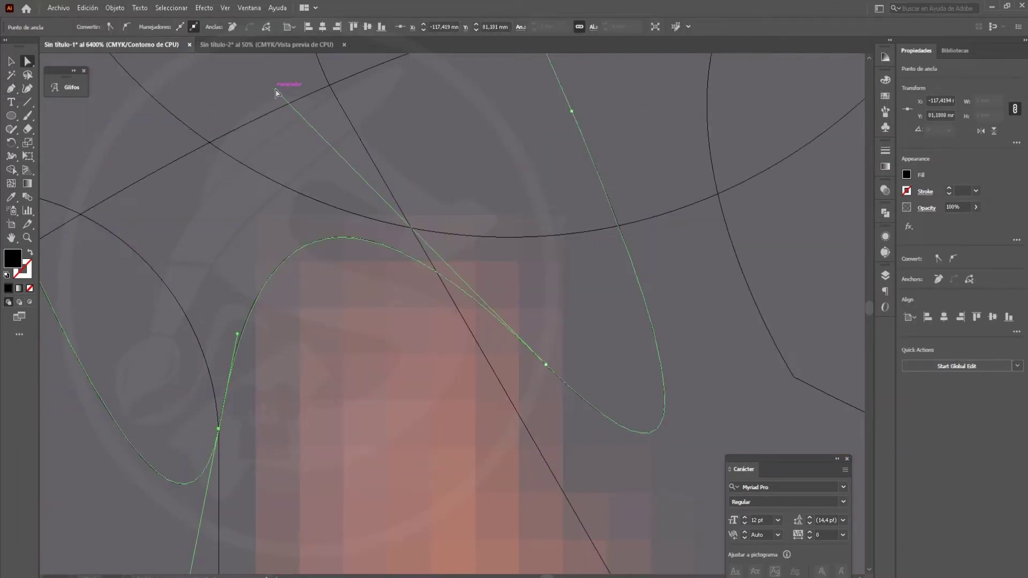
scroll(257, 390, down, 2)
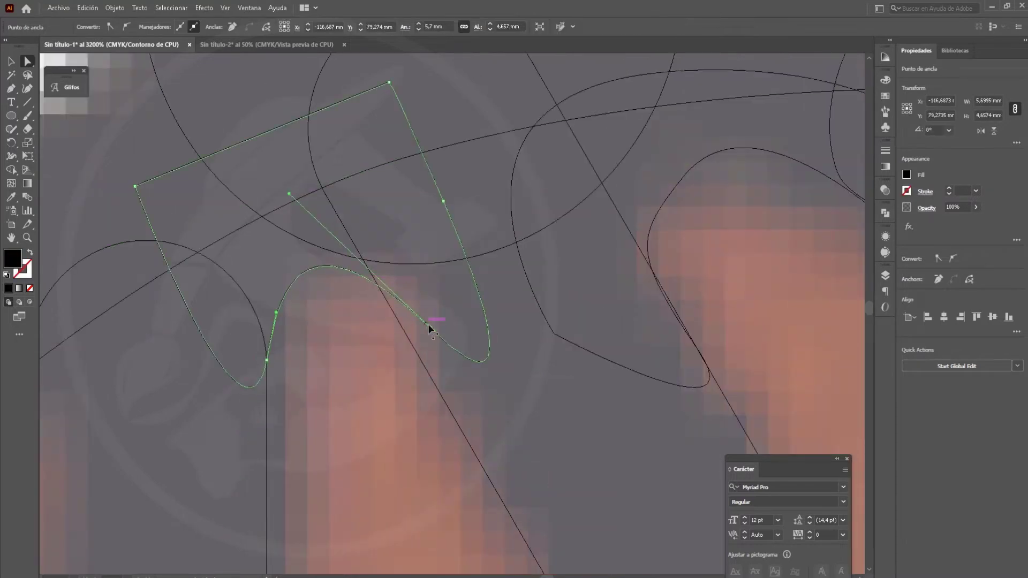
click(428, 327)
drag(431, 329, 381, 293)
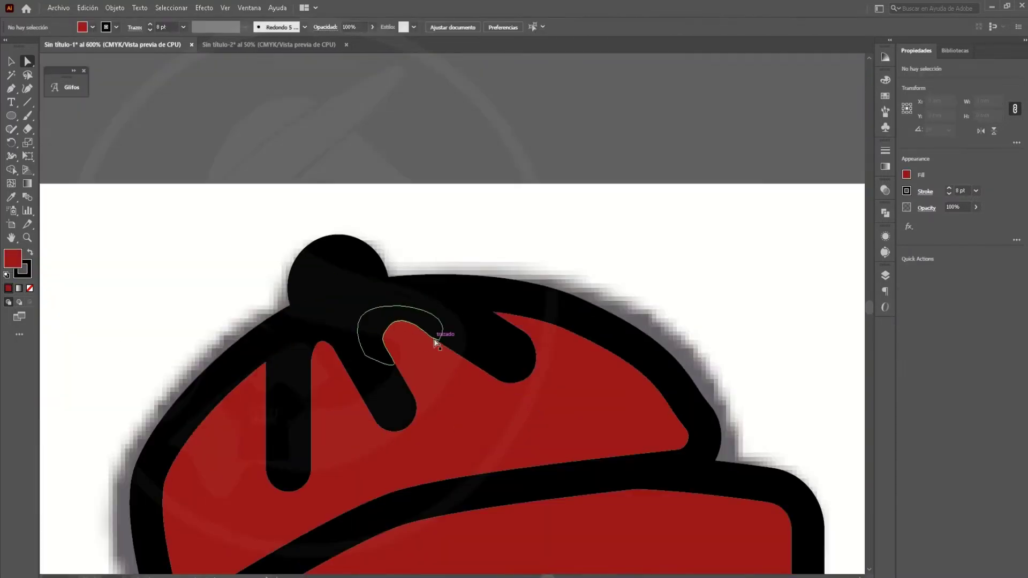
key(ctrl+a)
click(885, 212)
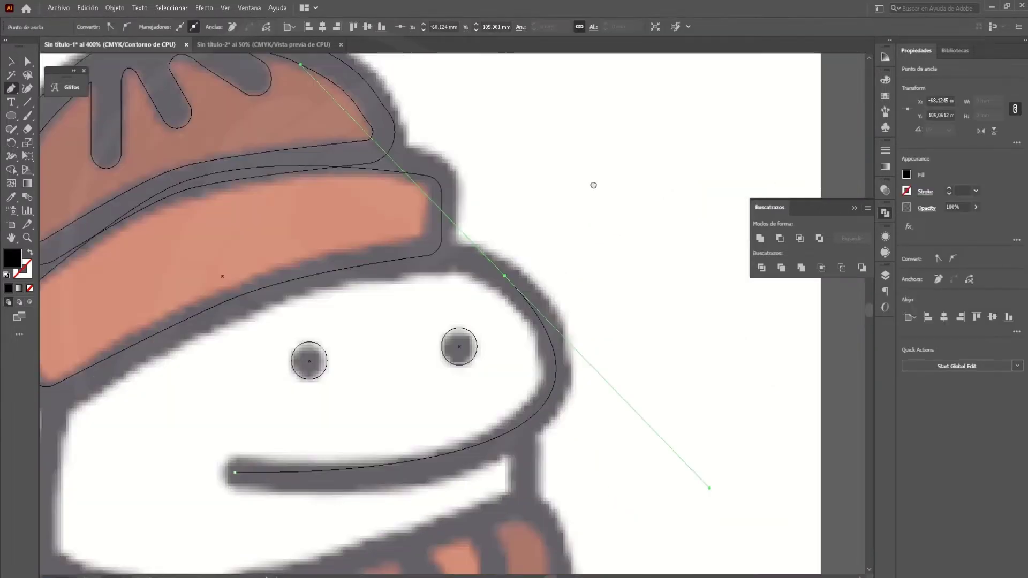
Trace curved anchors from the mouth around the right cheek to the brim's underside.
drag(505, 276, 712, 490)
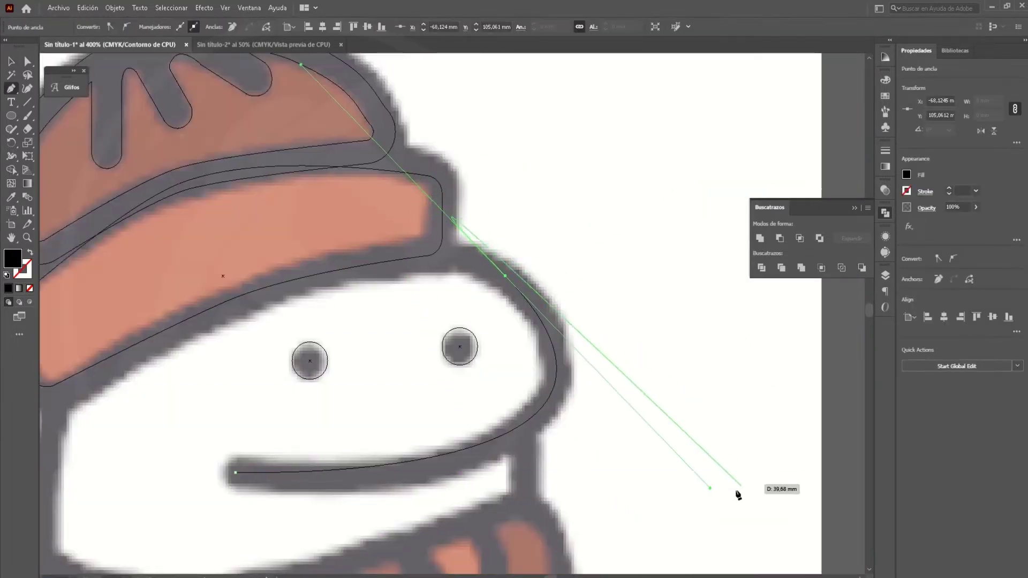
key(a)
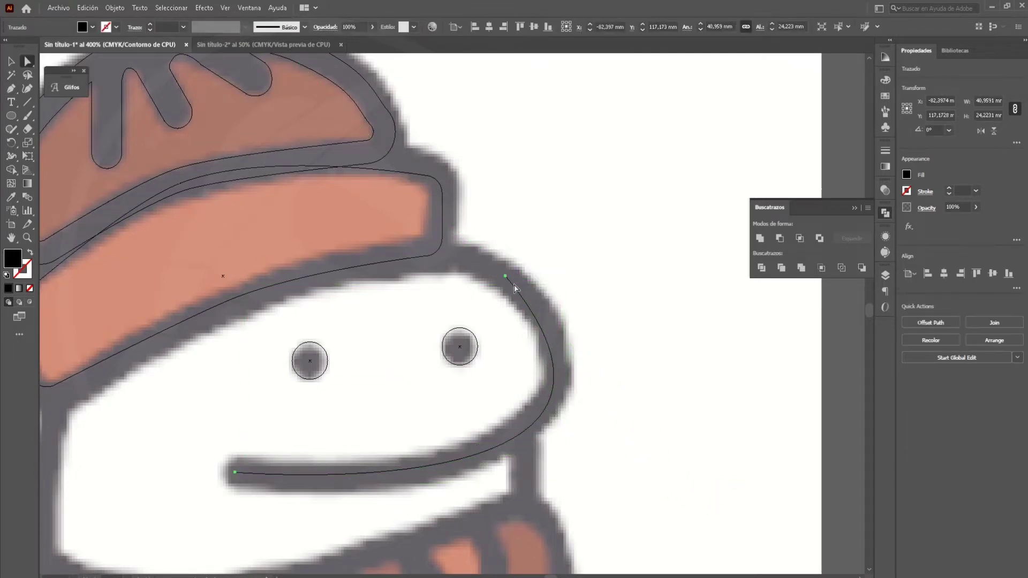
drag(509, 284, 510, 288)
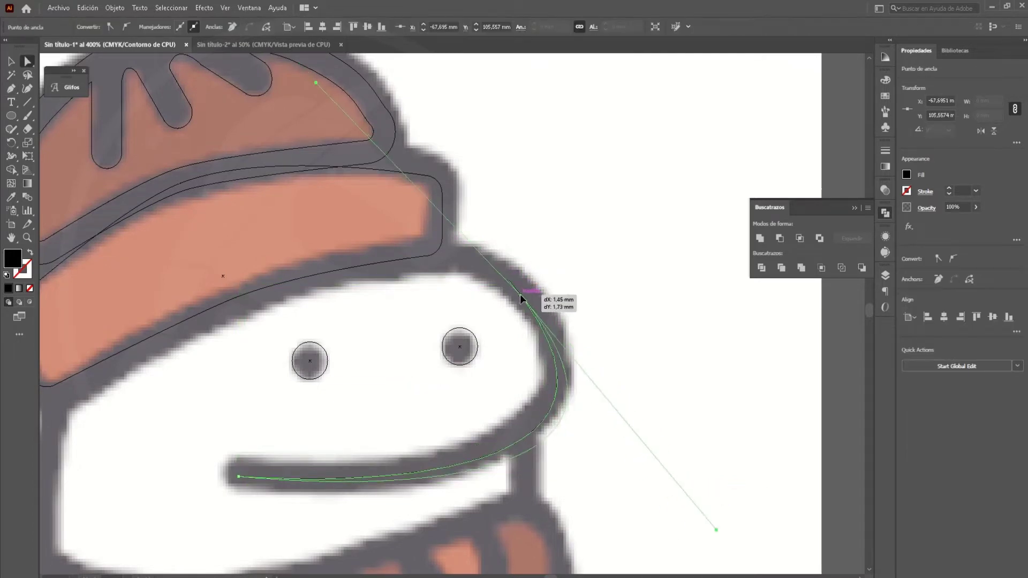
key(Delete)
key(p)
click(231, 472)
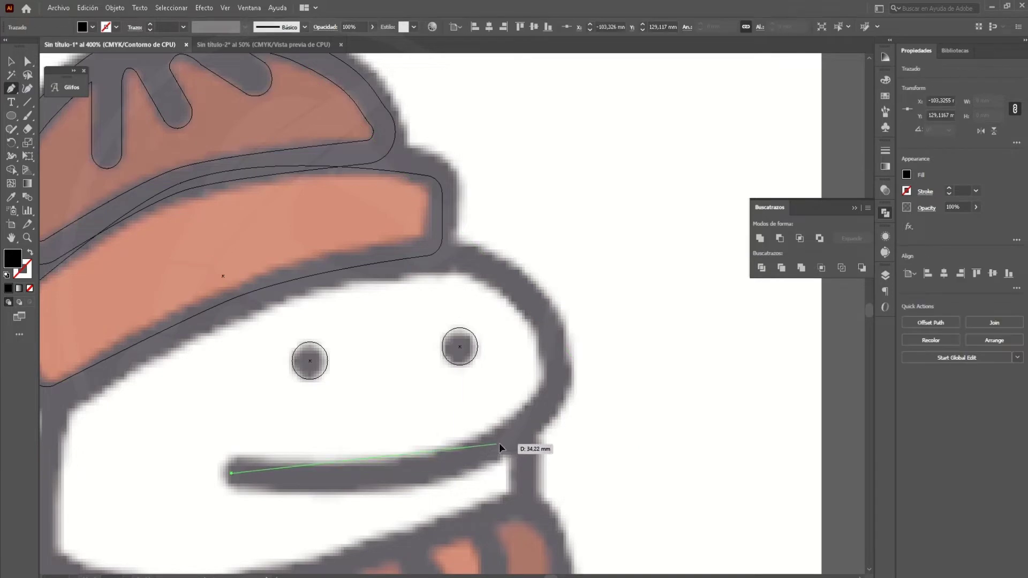
drag(549, 321, 522, 276)
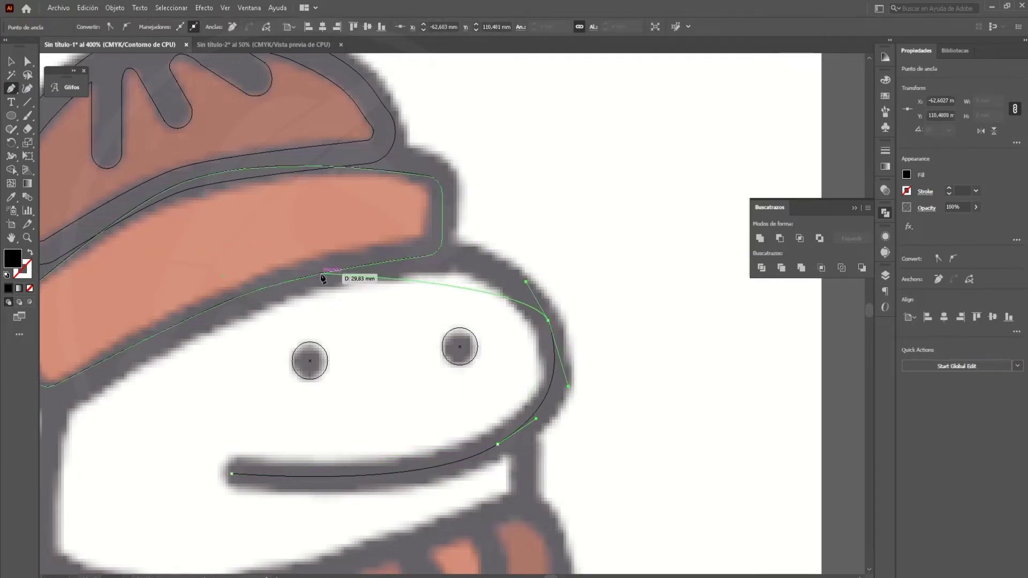
drag(127, 363, 199, 339)
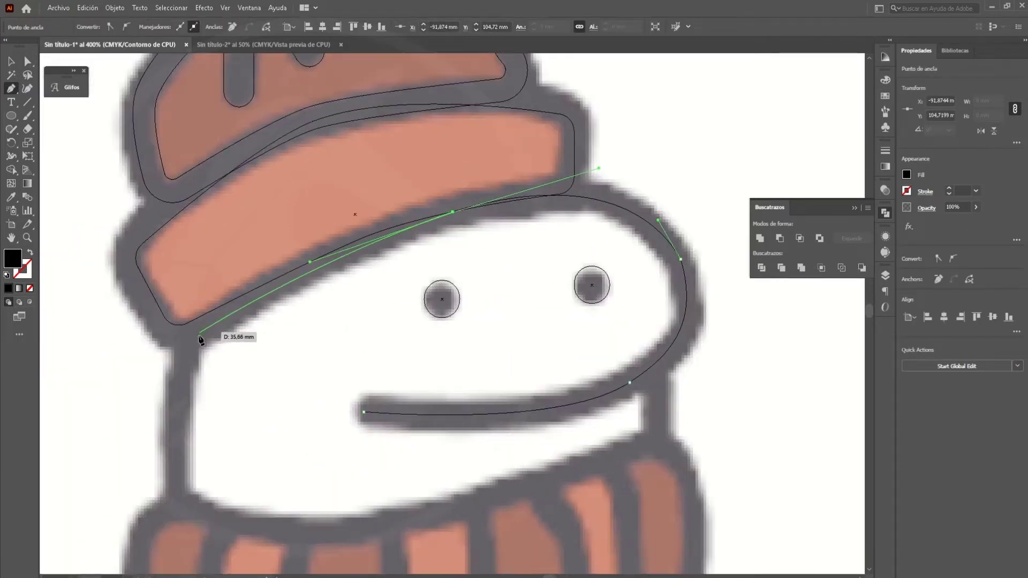
Give the face outline a black stroke of 9 pt.
key(ctrl+y)
key(shift+x)
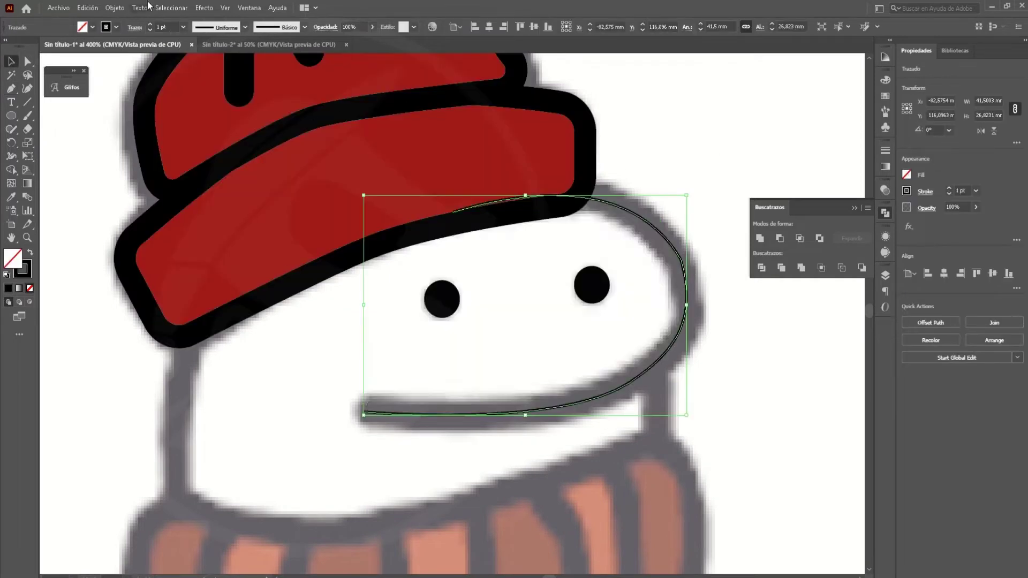
text(9)
key(Return)
Adjust an anchor handle to smooth the outline's curve where it meets the hat.
key(a)
click(663, 240)
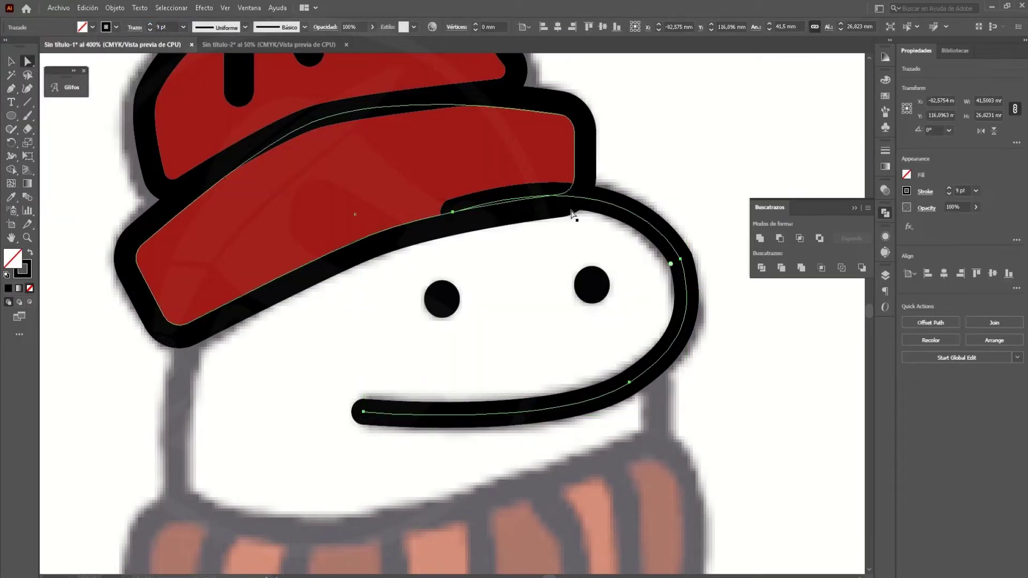
scroll(650, 233, up, 2)
key(ctrl+y)
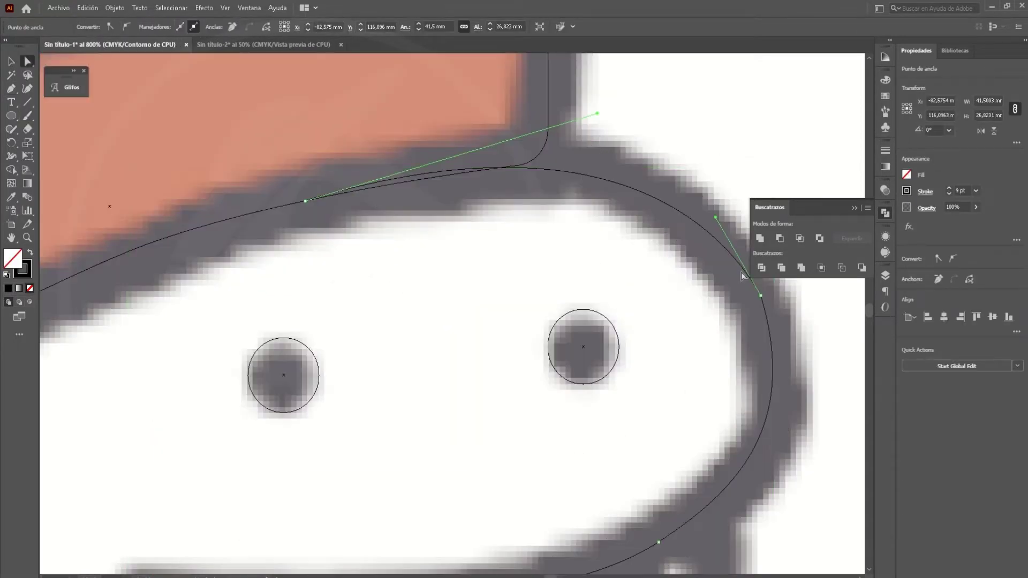
drag(594, 113, 605, 127)
key(ctrl+y)
click(653, 115)
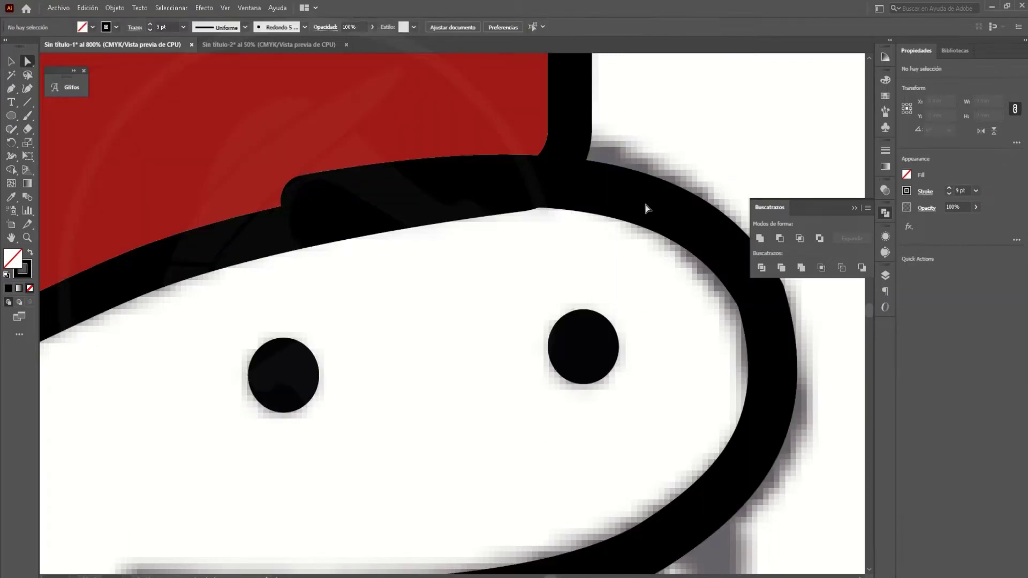
Start a new Pen path below the hat's left corner for the snowman's left side.
scroll(657, 116, down, 1)
scroll(672, 155, down, 3)
scroll(294, 243, down, 1)
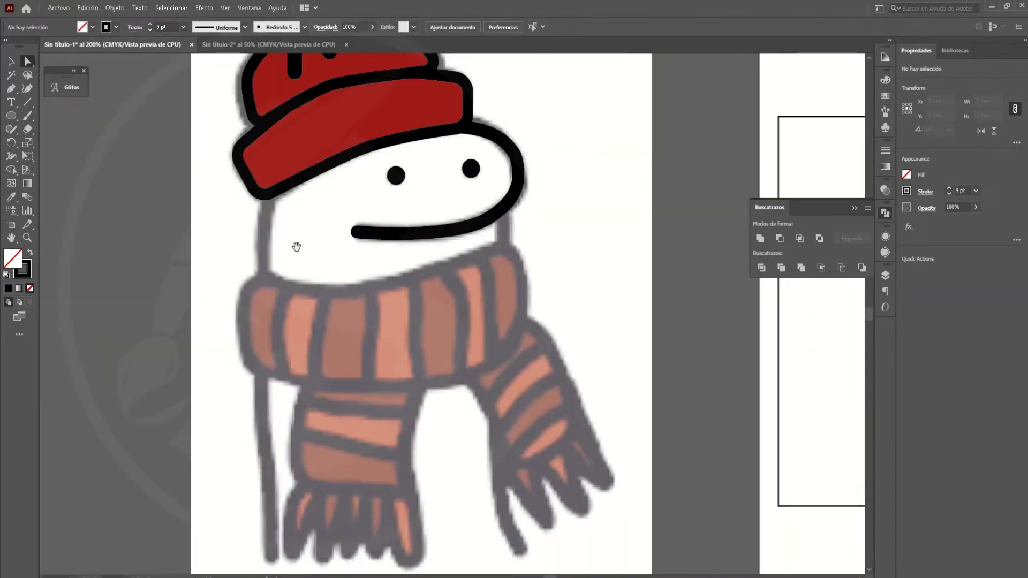
scroll(321, 252, up, 1)
key(p)
scroll(295, 236, up, 2)
key(ctrl+y)
scroll(359, 185, down, 1)
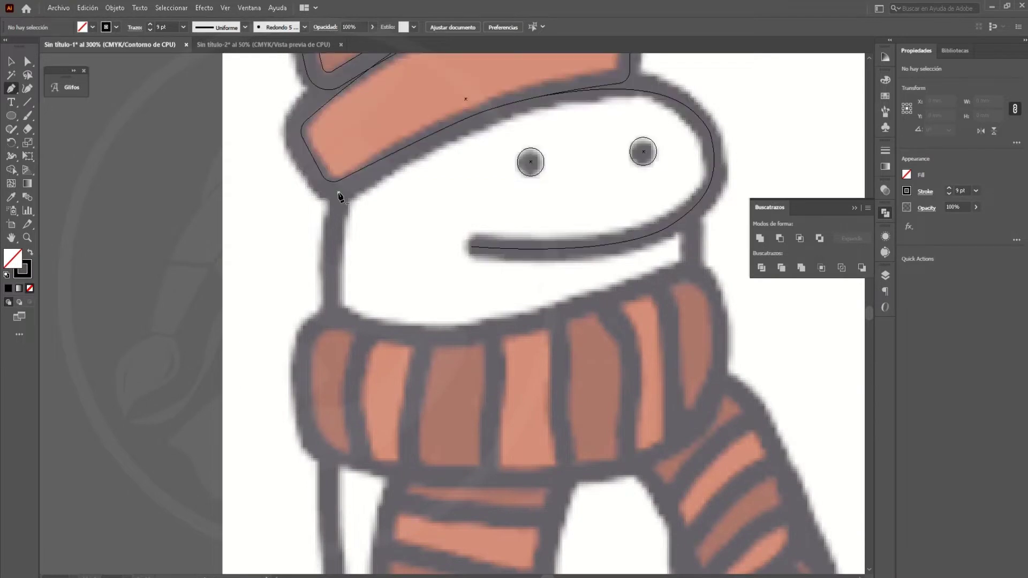
click(341, 193)
scroll(353, 321, down, 3)
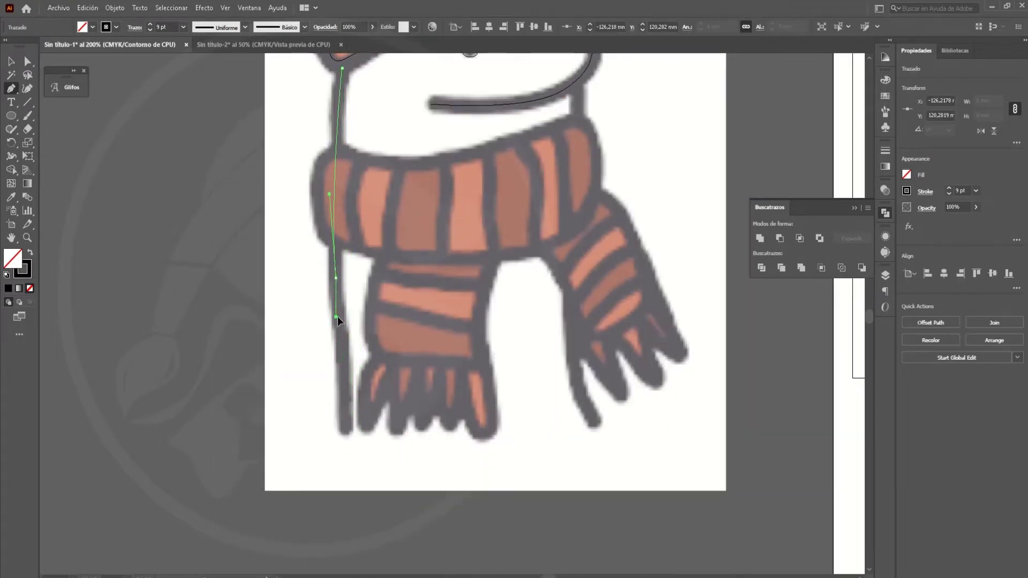
End the left-side line at the bottom of the snowman's left side.
click(344, 429)
key(ctrl+y)
key(v)
click(278, 248)
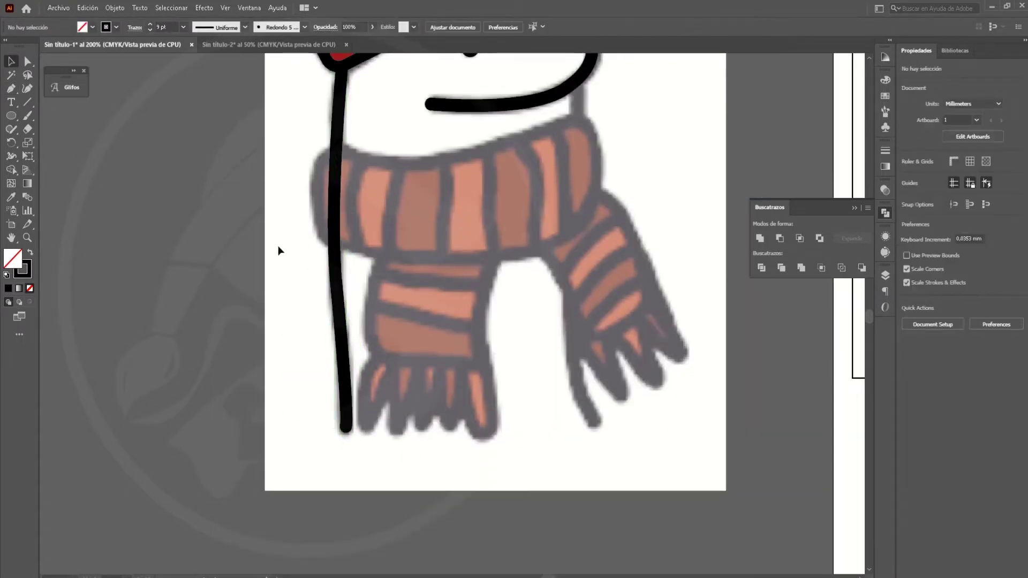
scroll(500, 272, up, 3)
Expand the face outline and side line strokes into filled shapes via Object > Expand.
click(505, 278)
click(115, 8)
click(129, 155)
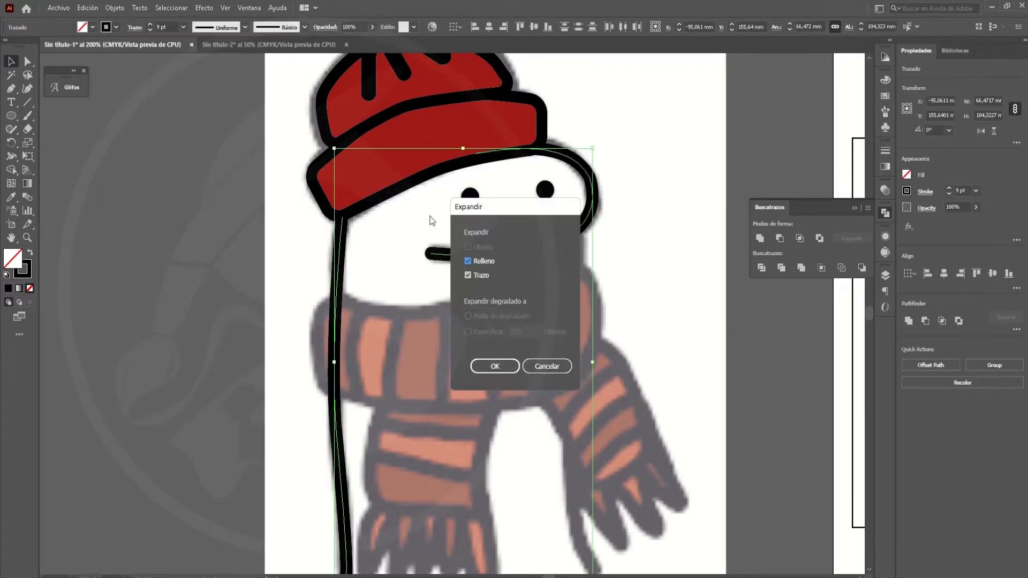
click(487, 365)
click(636, 205)
Inspect the hat brim shape, then marquee-select the face area shapes together.
scroll(636, 204, down, 1)
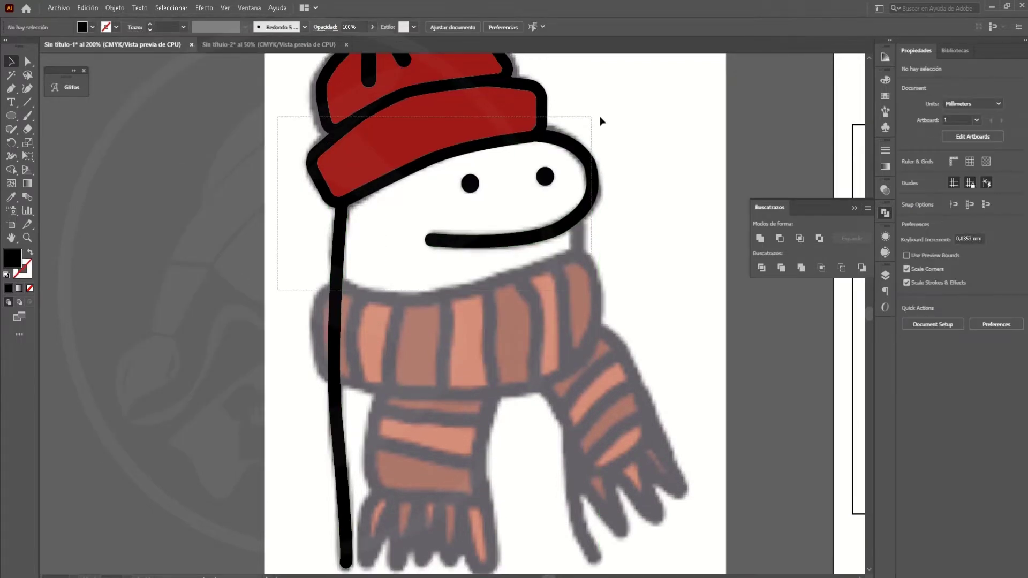
click(593, 177)
scroll(696, 203, up, 1)
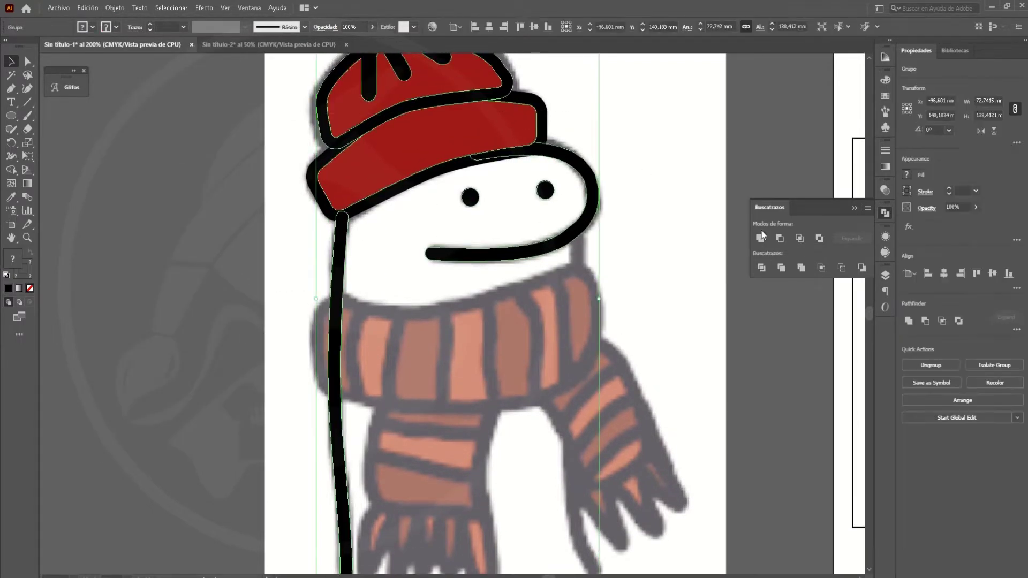
key(a)
click(455, 117)
key(ctrl+plus)
key(ctrl+y)
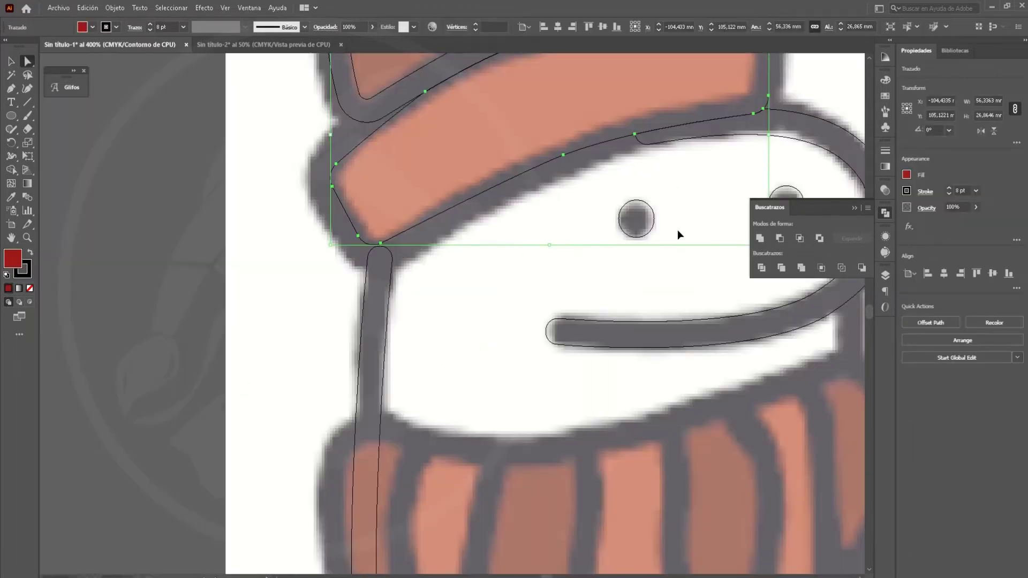
key(ctrl+y)
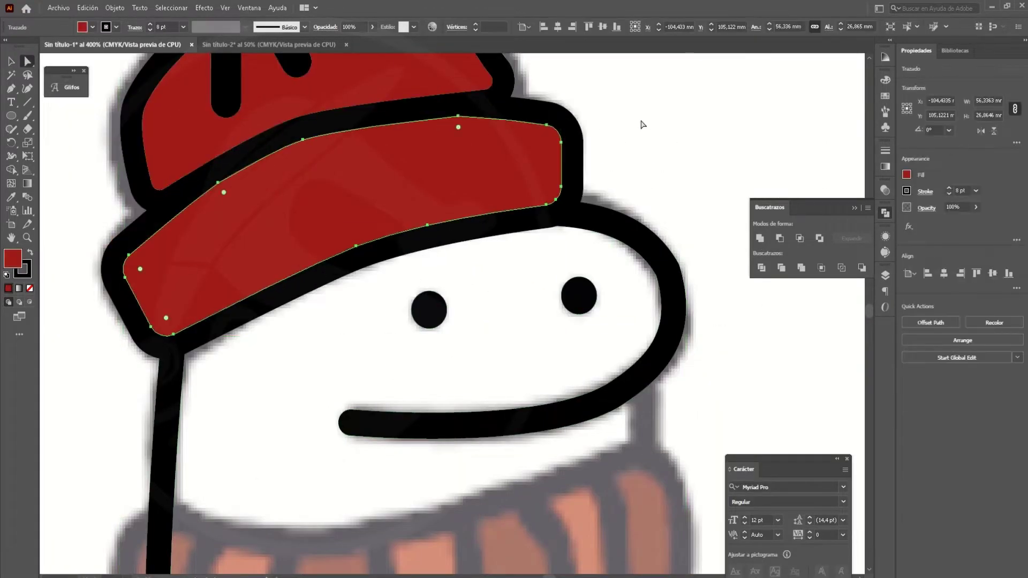
click(114, 8)
click(184, 73)
key(v)
drag(657, 129, 288, 433)
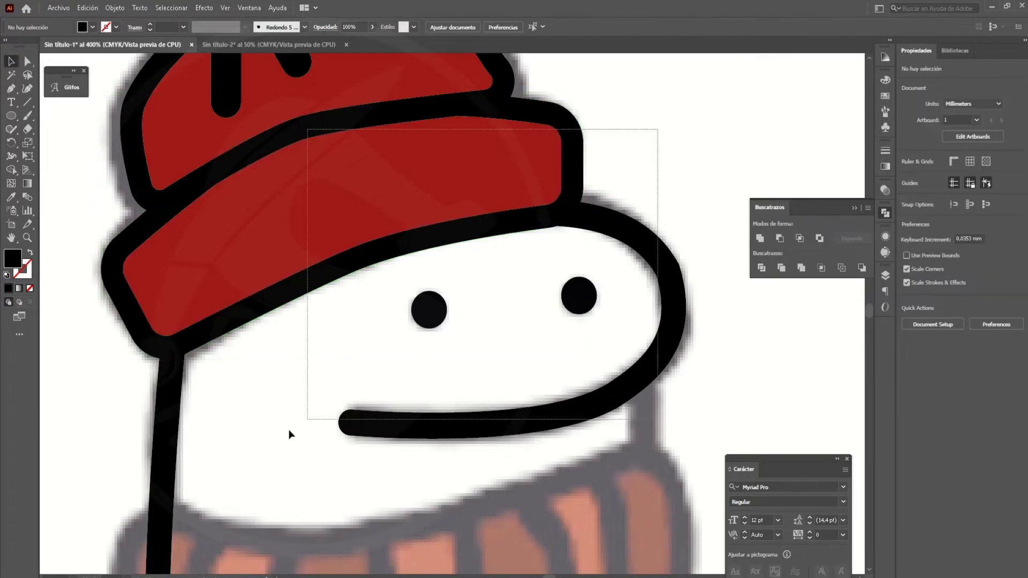
In outline view, draw a rectangle over the scarf band and move two corners to its edges.
key(ctrl+y)
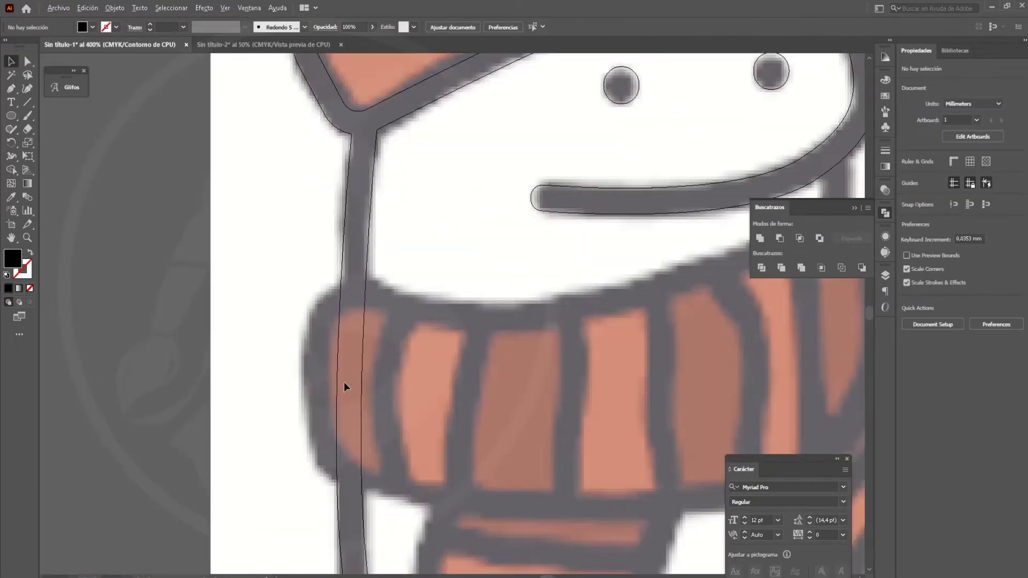
scroll(344, 383, right, 3)
key(m)
mouse_move(209, 291)
mouse_down()
mouse_move(729, 427)
mouse_move(252, 294)
mouse_move(247, 282)
mouse_up()
key(a)
drag(209, 427, 220, 451)
drag(728, 427, 738, 432)
Raise the top-right corner and pull the top edge down along the scarf.
scroll(564, 292, up, 1)
scroll(565, 292, right, 1)
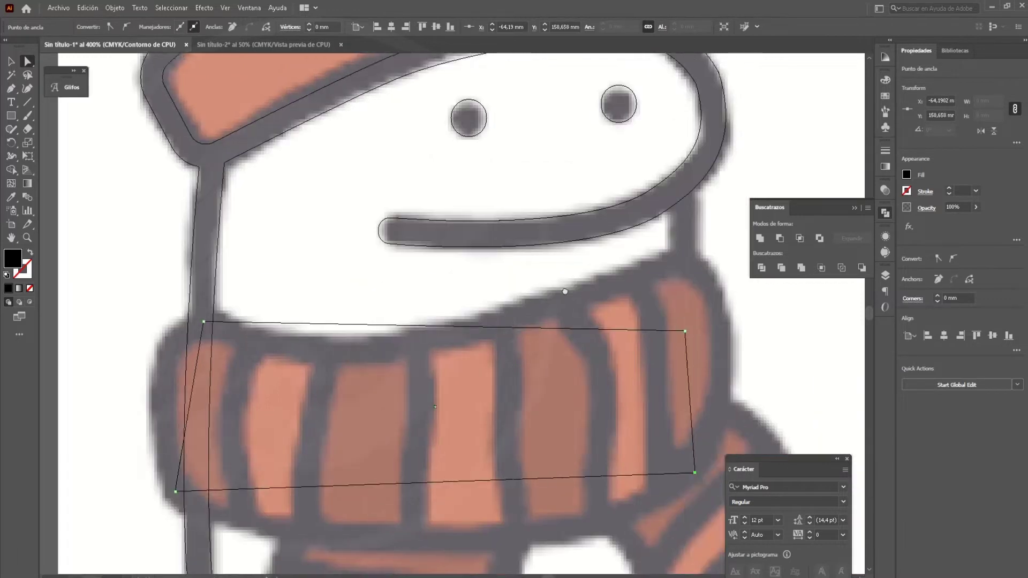
scroll(565, 291, right, 3)
drag(555, 328, 556, 260)
scroll(556, 259, left, 3)
drag(447, 269, 422, 316)
Add anchors on the bottom and right edges, pulling them out to the scarf's hem and side.
key(p)
click(423, 459)
drag(423, 459, 424, 519)
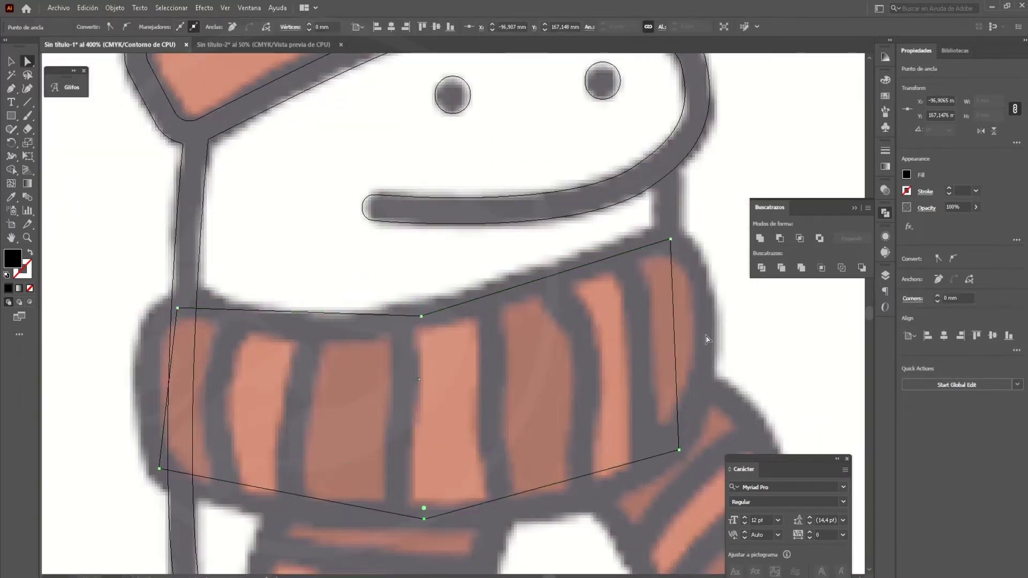
click(674, 336)
key(a)
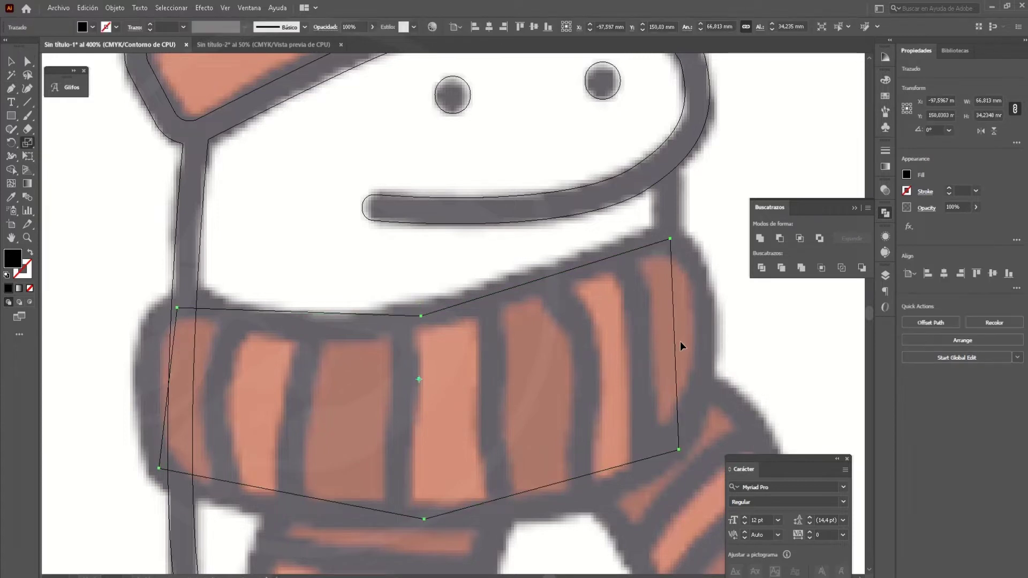
drag(674, 336, 707, 317)
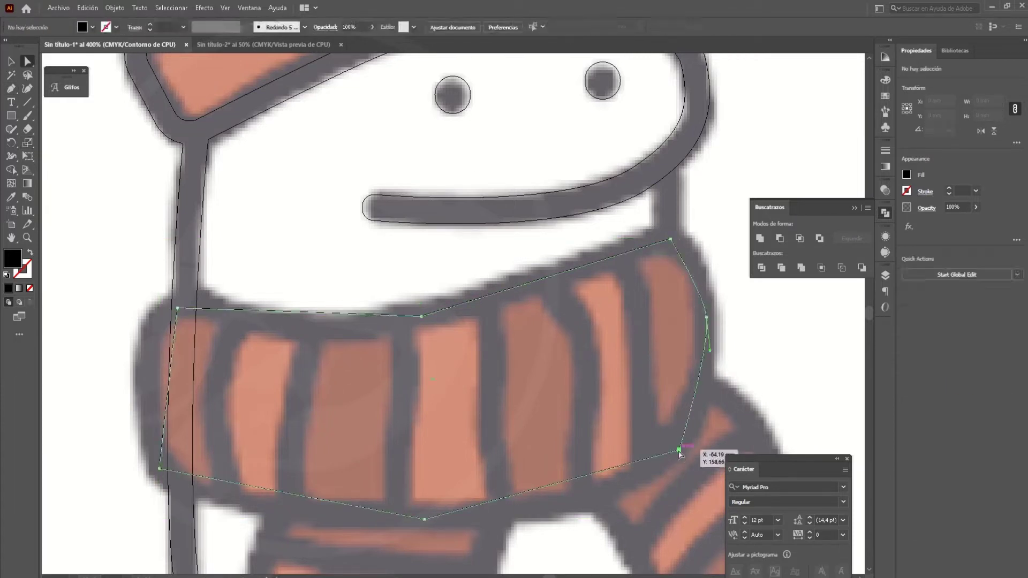
Round the right corners and curve the top edge and top-left corner.
drag(679, 450, 679, 466)
drag(671, 240, 689, 250)
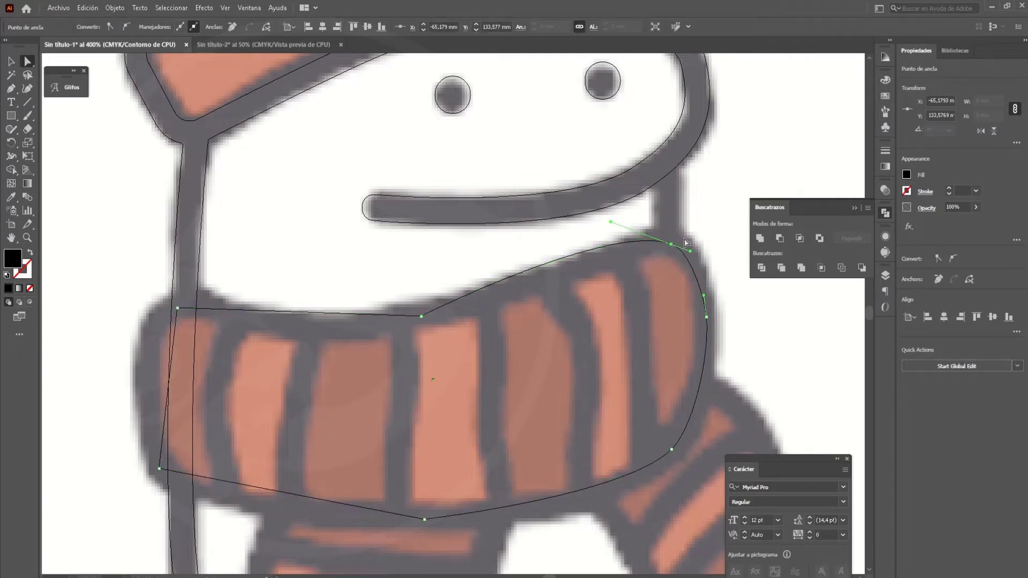
drag(421, 316, 529, 298)
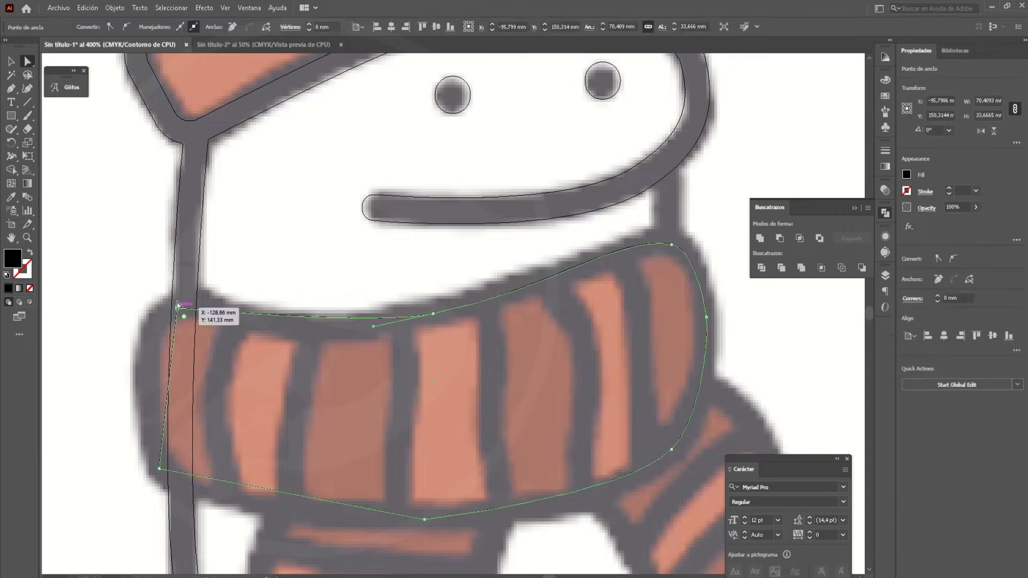
mouse_move(177, 308)
mouse_down()
mouse_move(186, 304)
mouse_move(119, 302)
mouse_up()
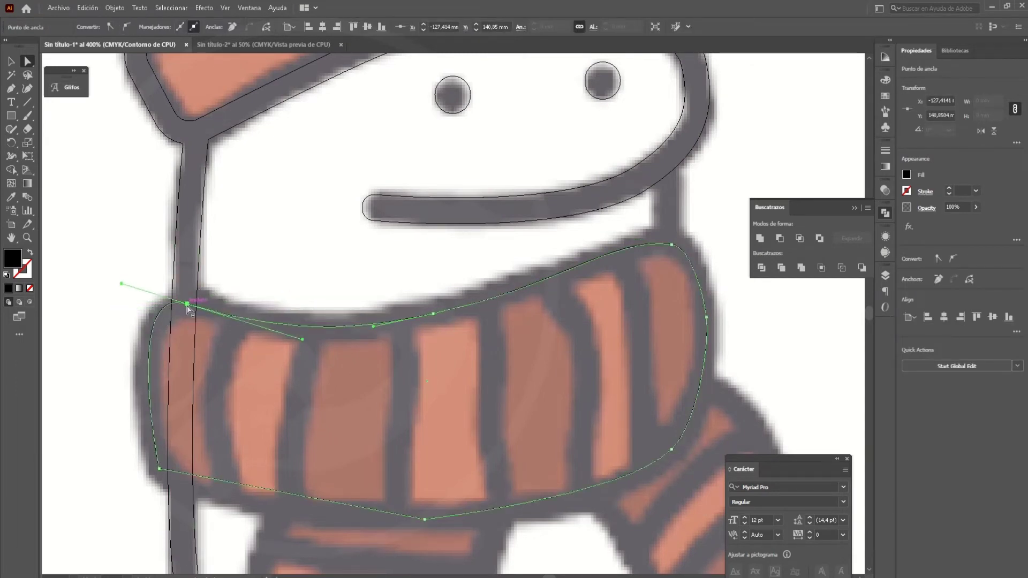
scroll(194, 310, down, 2)
drag(160, 415, 140, 396)
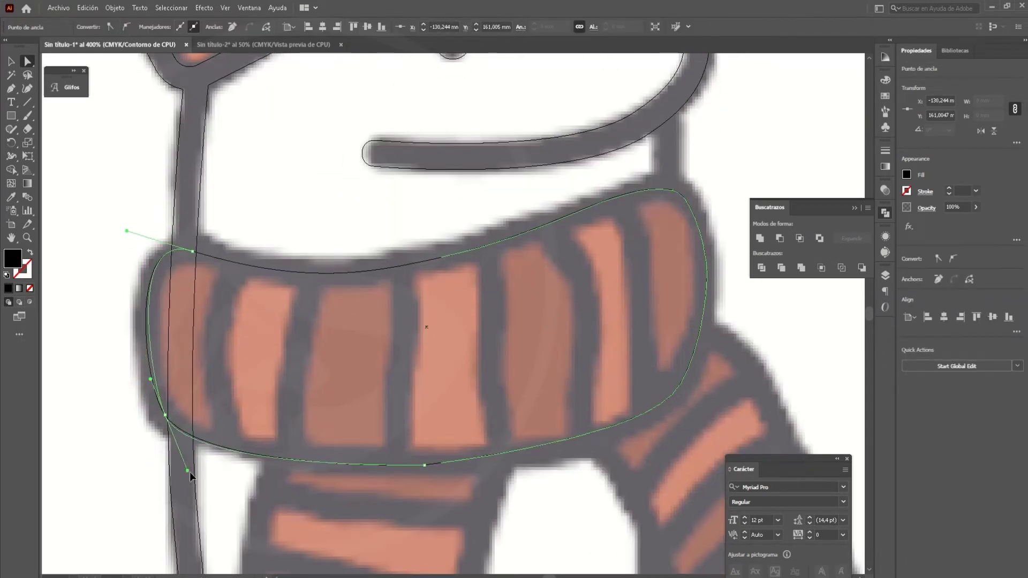
Smooth the bottom edge curve and return to full-colour preview.
click(425, 466)
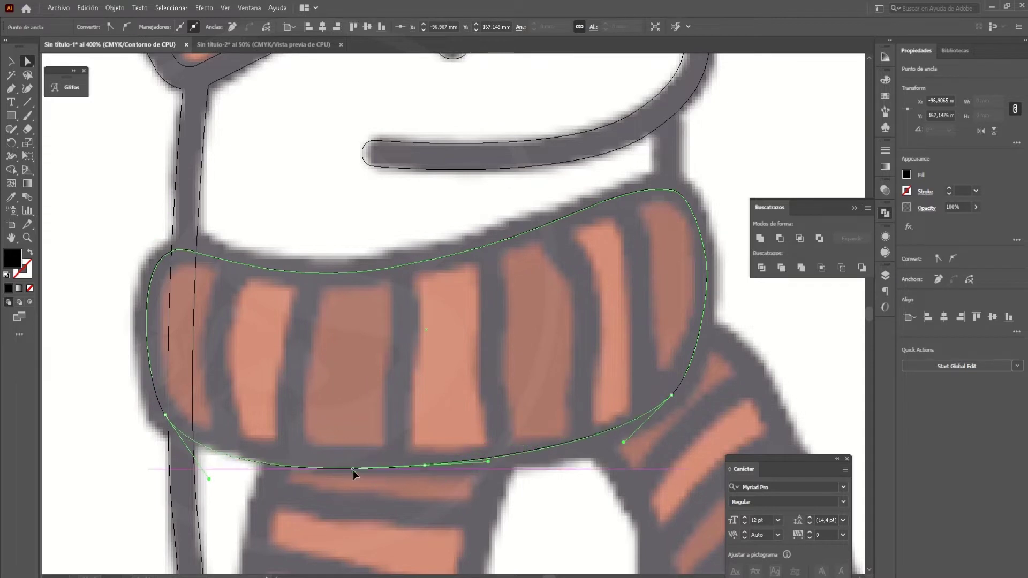
drag(537, 453, 527, 456)
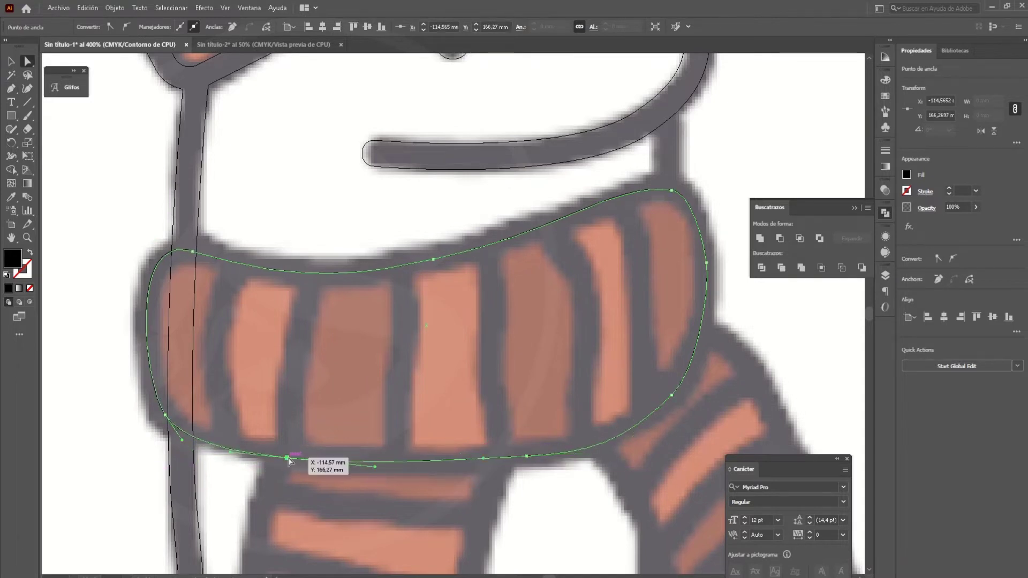
drag(288, 459, 289, 459)
key(v)
key(ctrl+y)
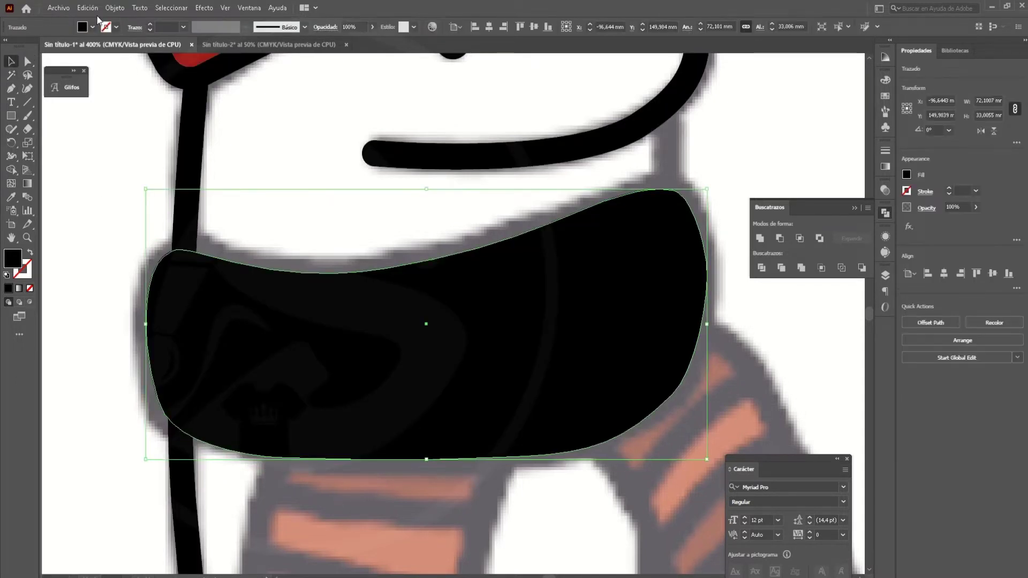
Fill the scarf band red with a thick black outline and expand it.
click(92, 27)
click(41, 43)
scroll(165, 23, up, 8)
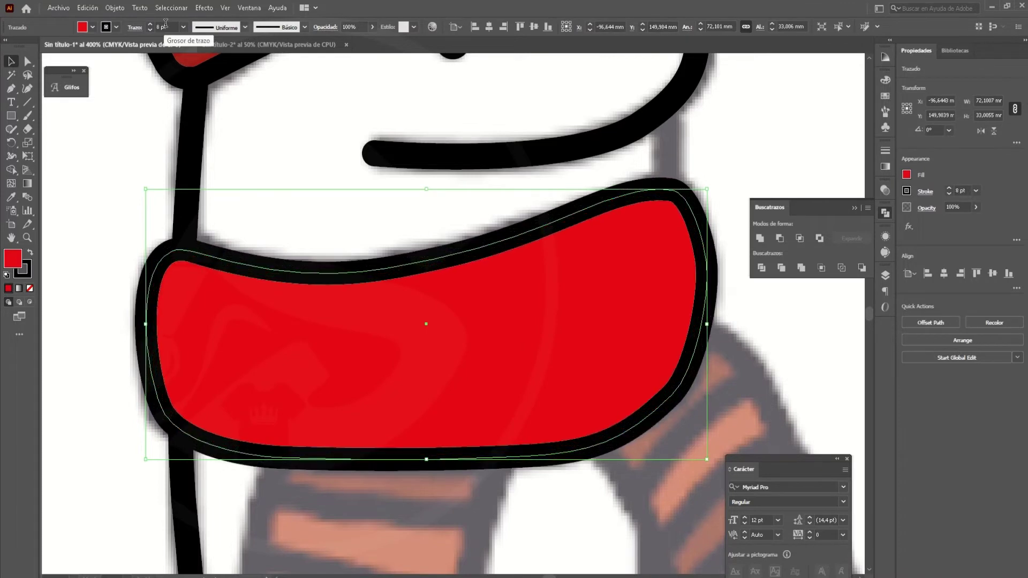
scroll(195, 114, right, 1)
click(115, 7)
click(134, 143)
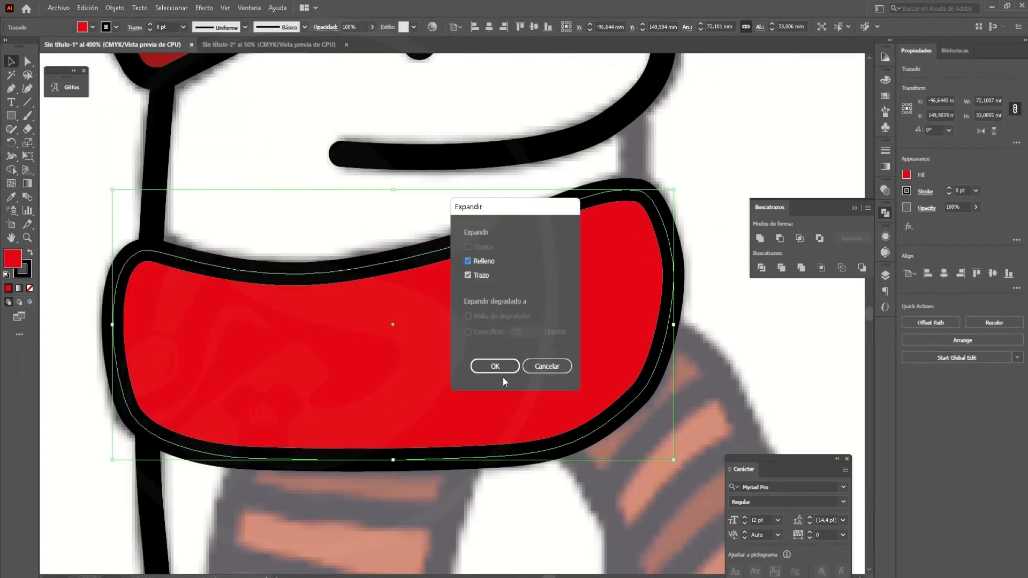
click(501, 369)
click(114, 7)
key(Escape)
Pen-draw a curved stripe line across the scarf's left end, from top edge to bottom edge.
key(ctrl+shift+a)
scroll(187, 267, down, 1)
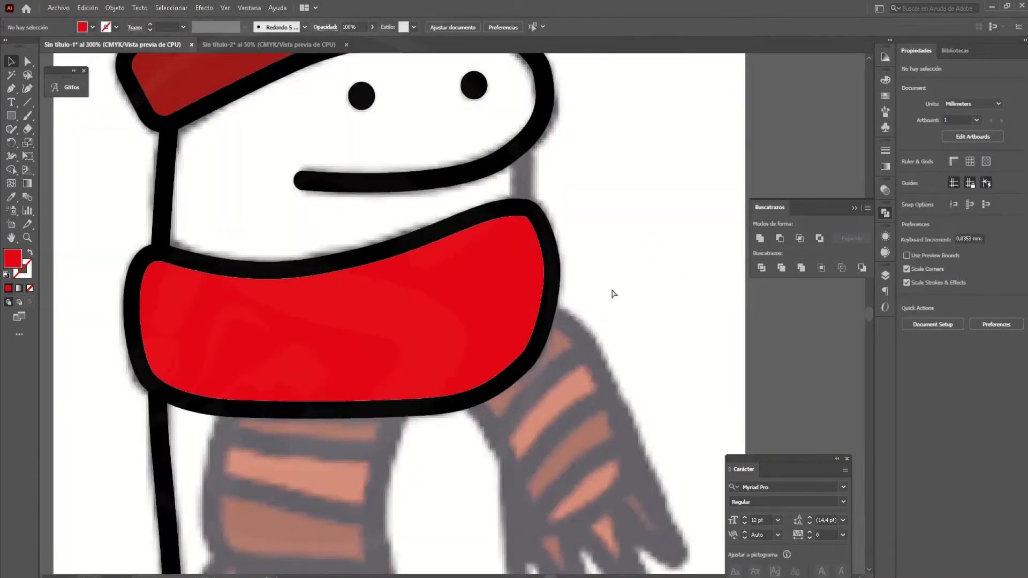
key(ctrl+y)
scroll(551, 265, up, 1)
scroll(303, 298, up, 1)
key(p)
click(281, 211)
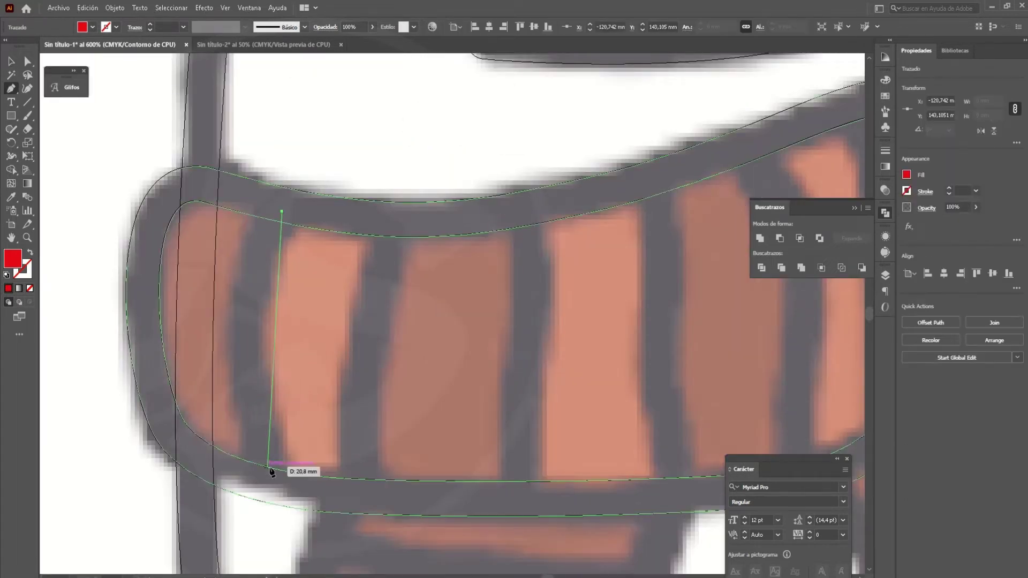
scroll(355, 551, down, 3)
scroll(391, 420, up, 2)
drag(387, 413, 445, 451)
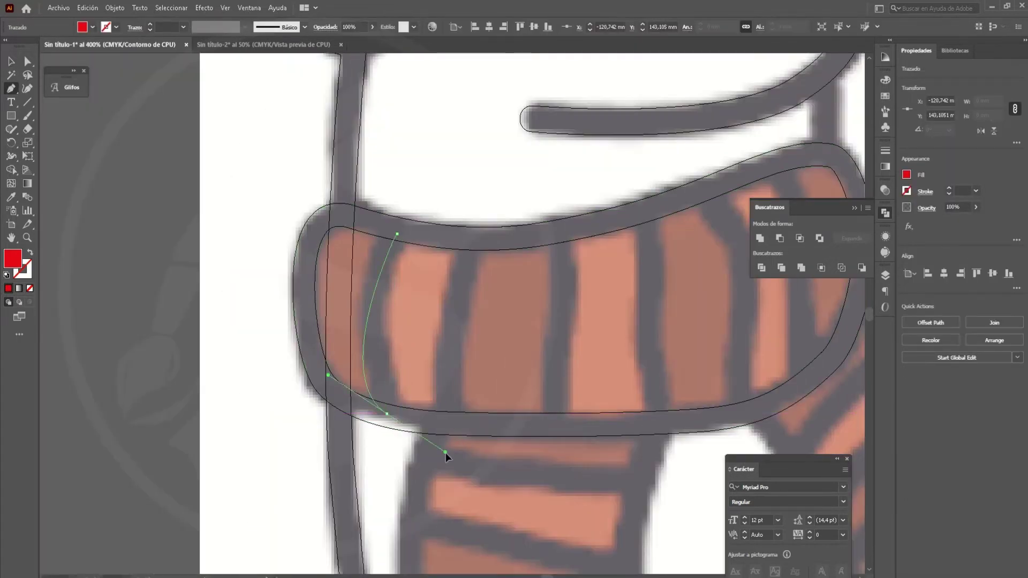
key(v)
key(ctrl+y)
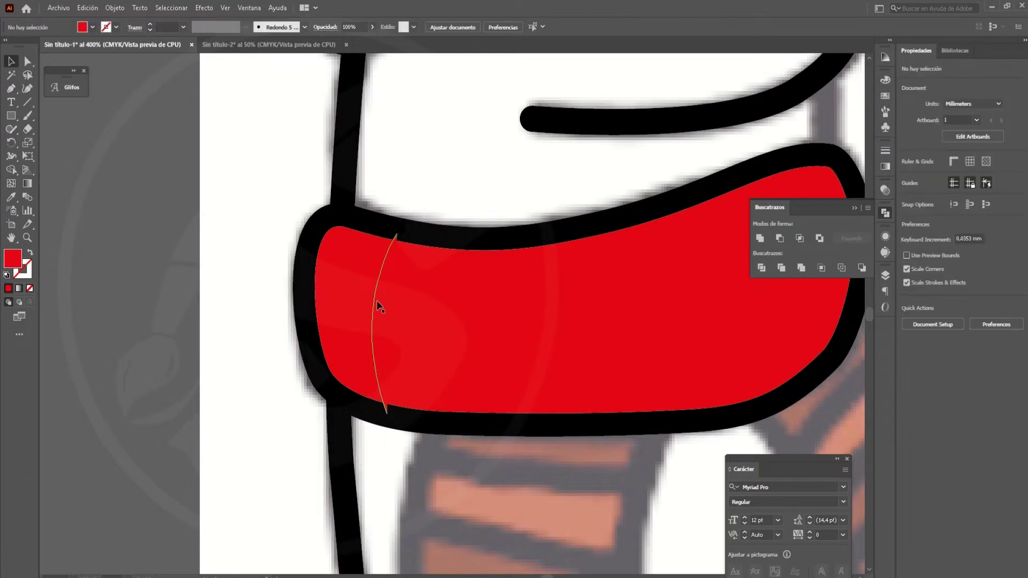
Make the stripe a thick black stroke with no fill and expand it.
key(shift+x)
click(116, 26)
click(32, 43)
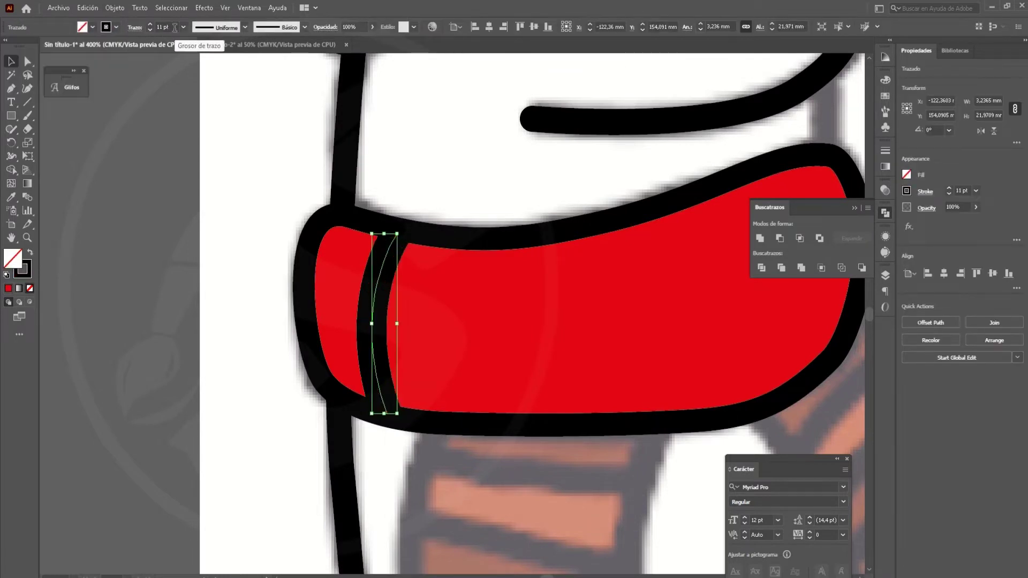
click(135, 27)
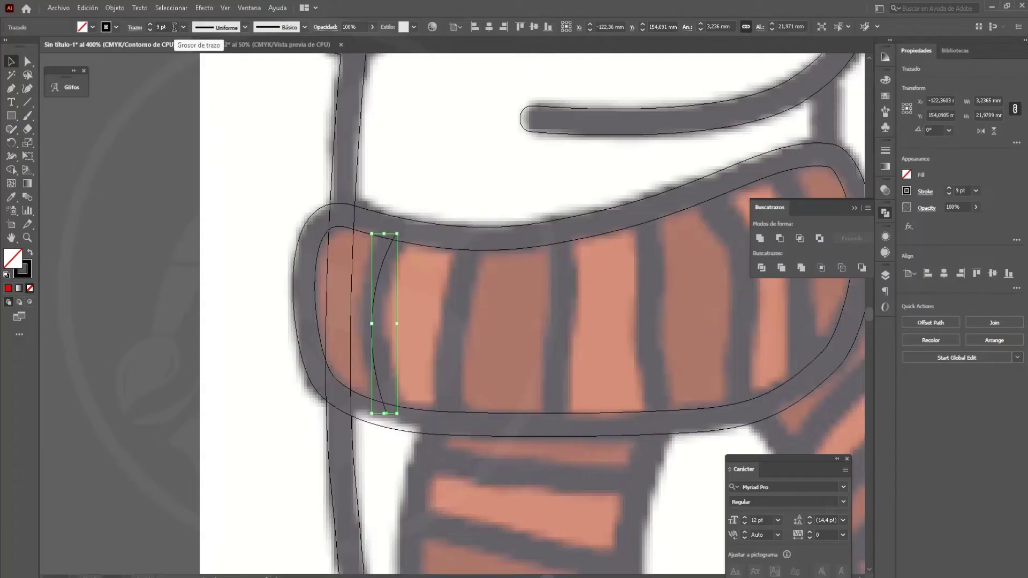
click(115, 8)
click(198, 136)
key(ctrl+y)
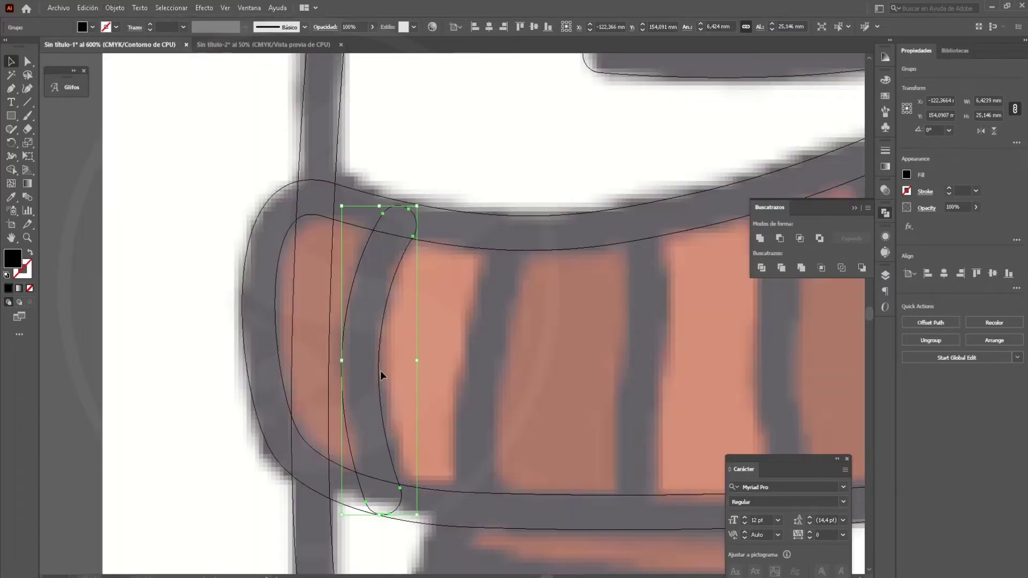
Pen-draw a second curved stripe across the band as a black stroke with no fill.
scroll(548, 325, up, 1)
click(452, 304)
click(430, 241)
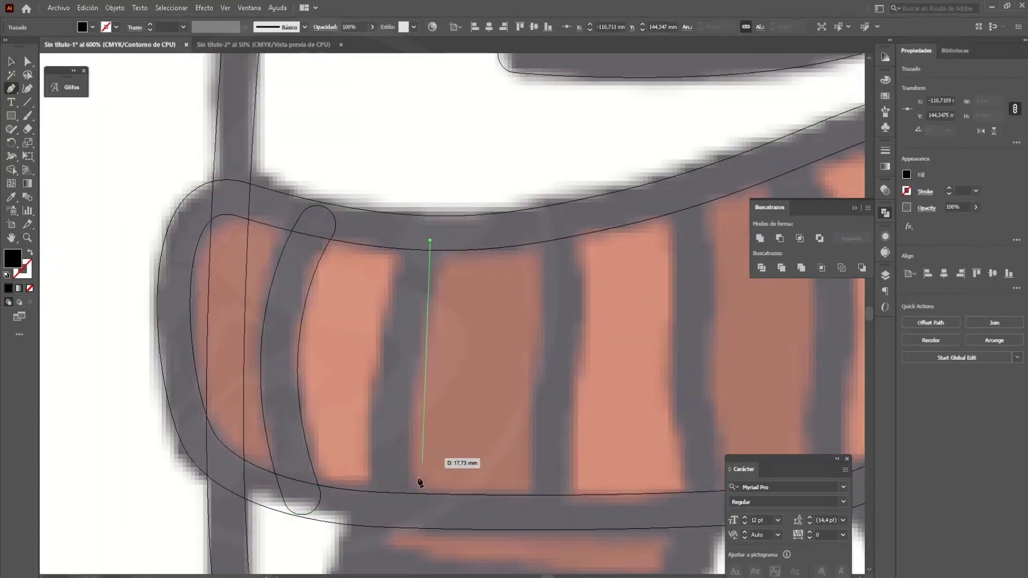
drag(391, 502, 424, 533)
key(ctrl+y)
key(shift+x)
key(v)
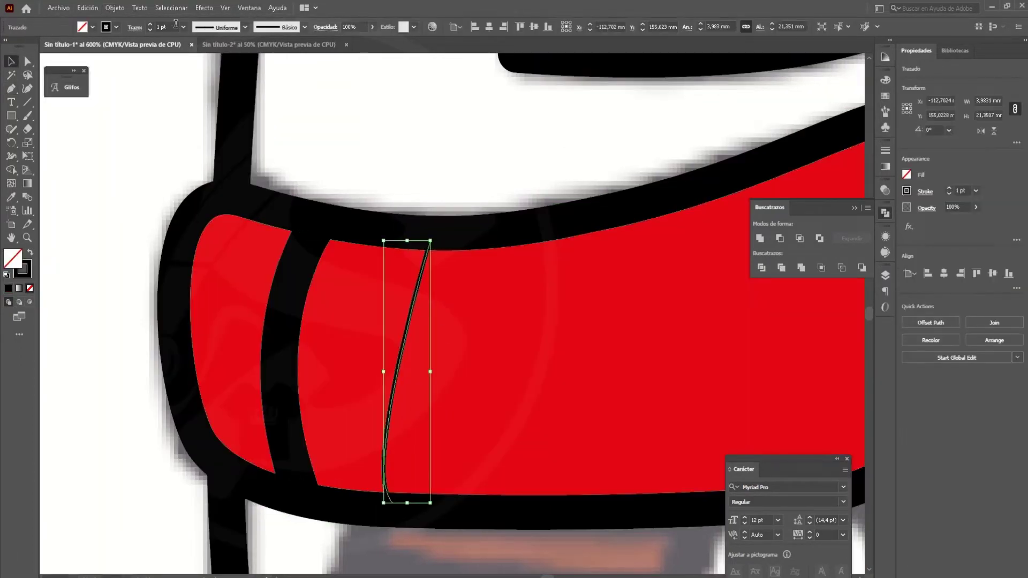
scroll(176, 24, up, 7)
scroll(388, 151, right, 3)
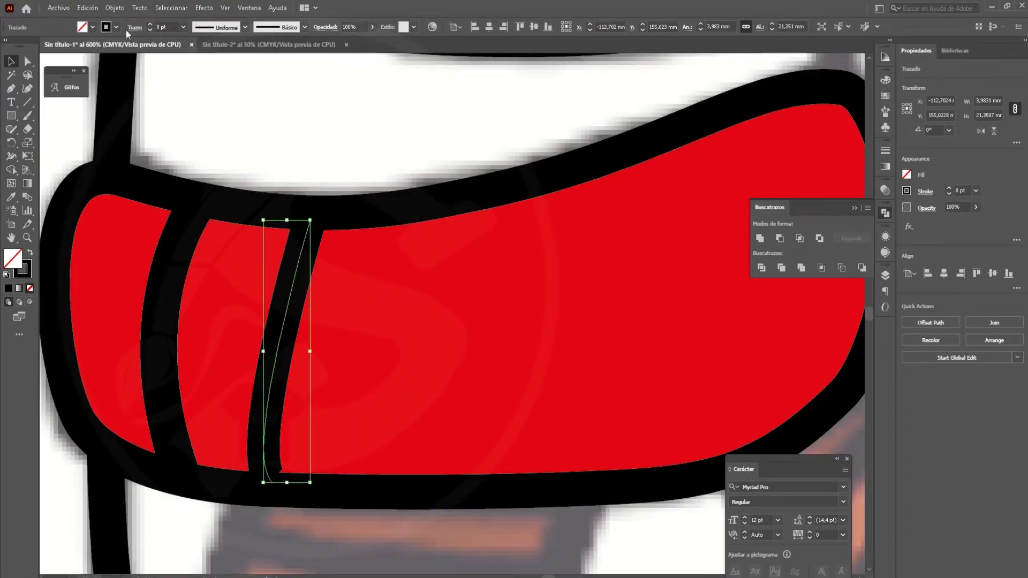
Give the second stripe a variable width profile.
click(352, 167)
click(296, 267)
click(216, 27)
click(215, 58)
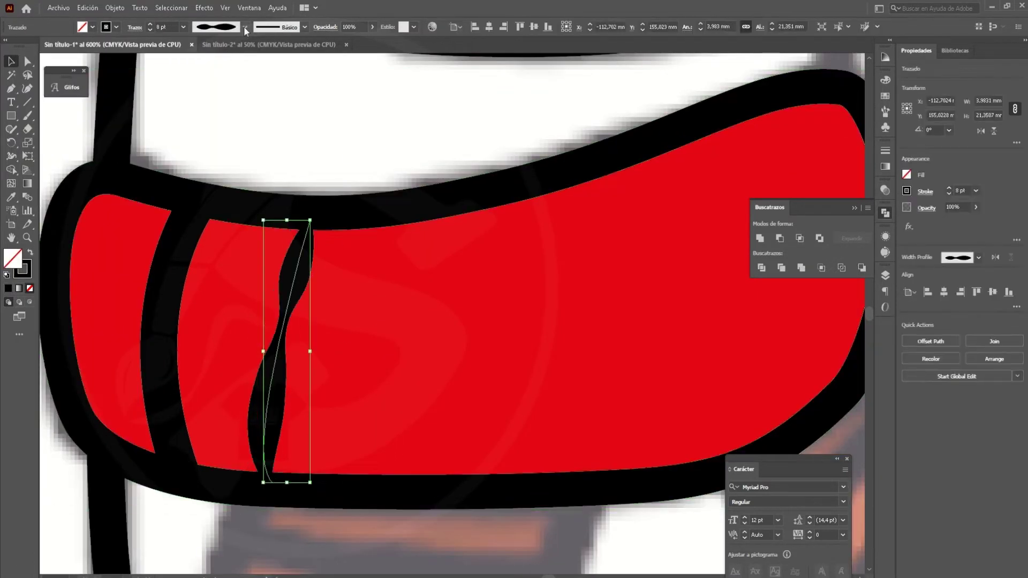
key(ctrl+minus)
key(ctrl+shift+a)
Try a tapered width profile on the stripe, then reset it to Uniform.
click(194, 26)
click(244, 311)
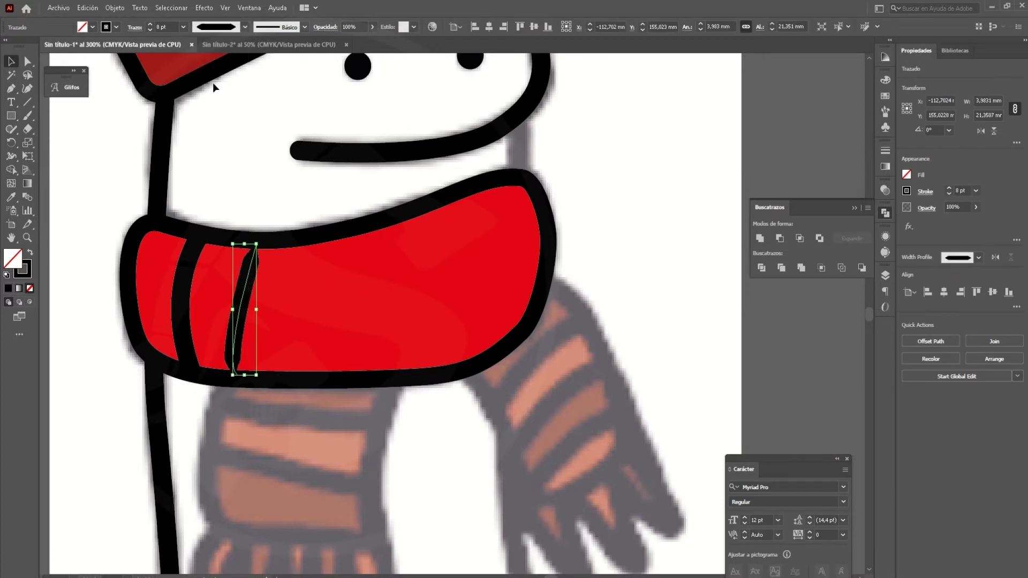
click(216, 26)
click(220, 123)
click(259, 270)
click(215, 26)
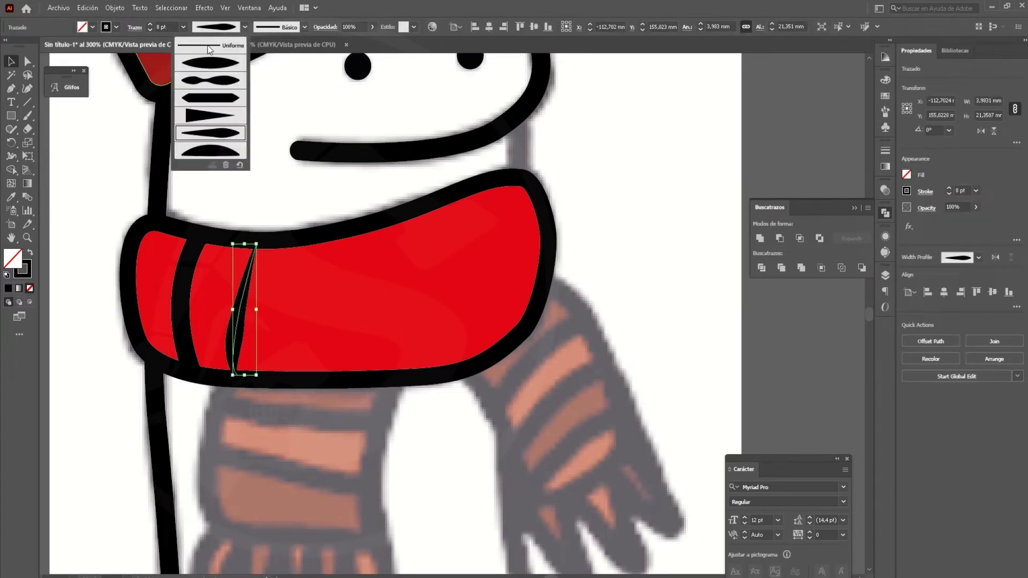
Expand the stripe into a filled shape and check it against the sketch.
click(114, 8)
click(486, 380)
key(ctrl+y)
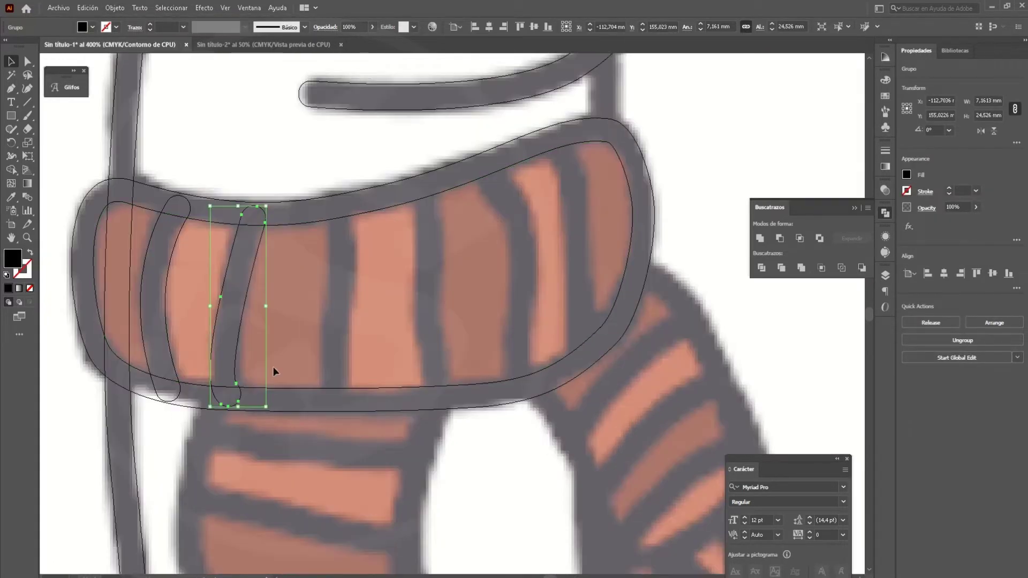
key(ctrl+plus)
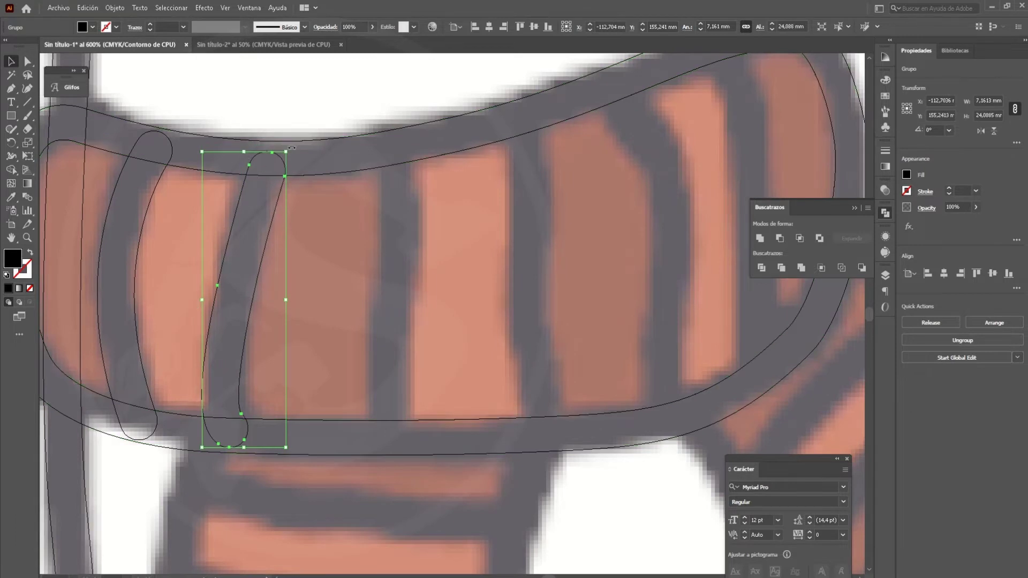
Tilt the stripe to match the sketch and make the new line a black stroke with no fill.
drag(292, 147, 320, 157)
scroll(316, 166, right, 2)
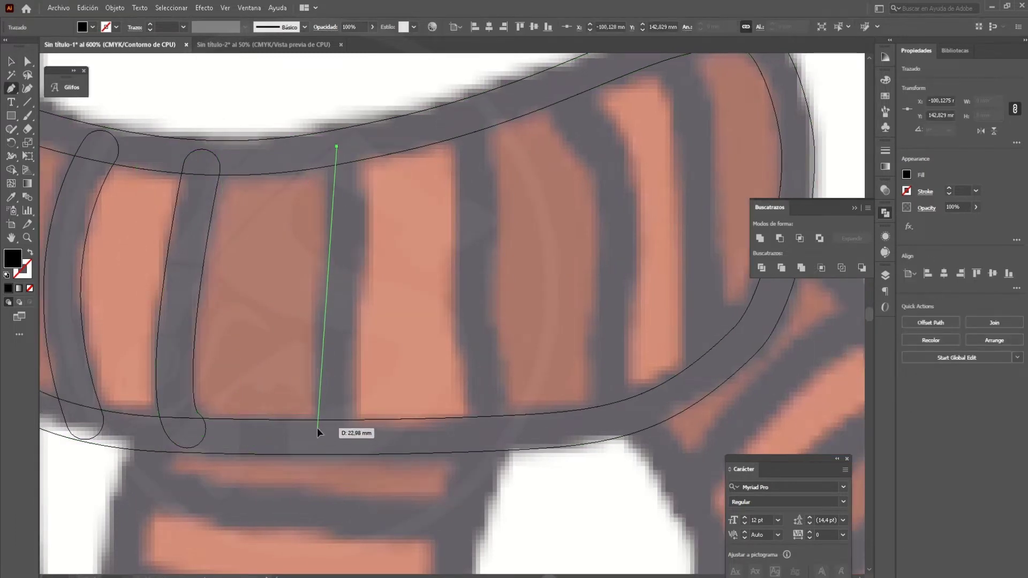
key(v)
click(340, 314)
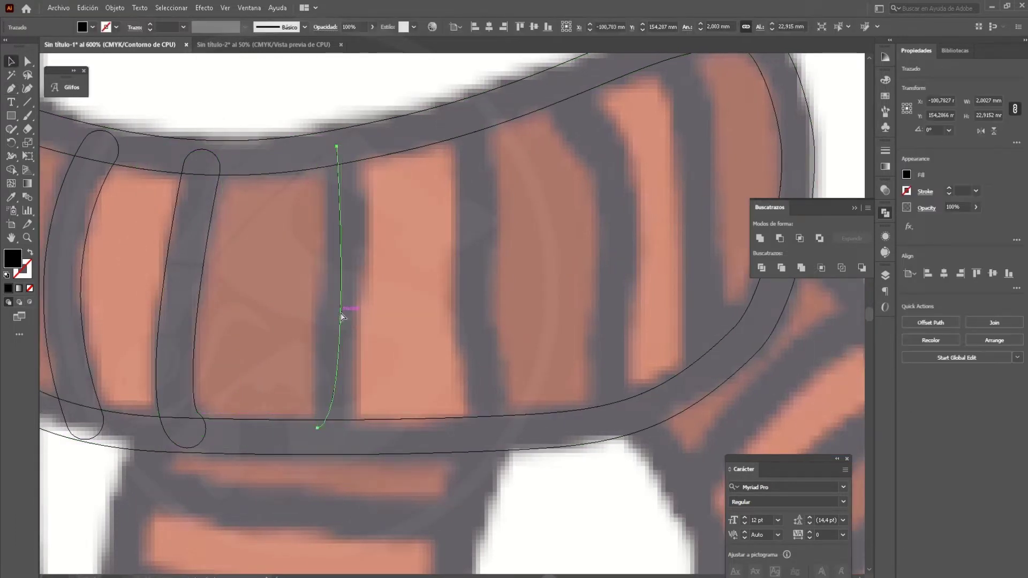
key(ctrl+y)
key(shift+x)
scroll(169, 25, down, 4)
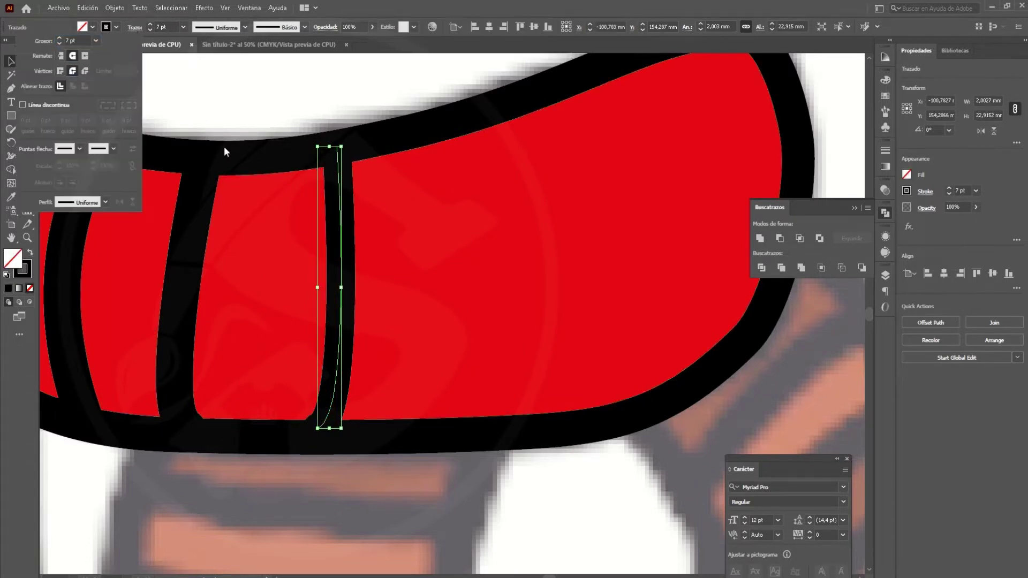
Select the stripe's bottom anchor and expand the stroke into a filled outline.
key(ctrl+y)
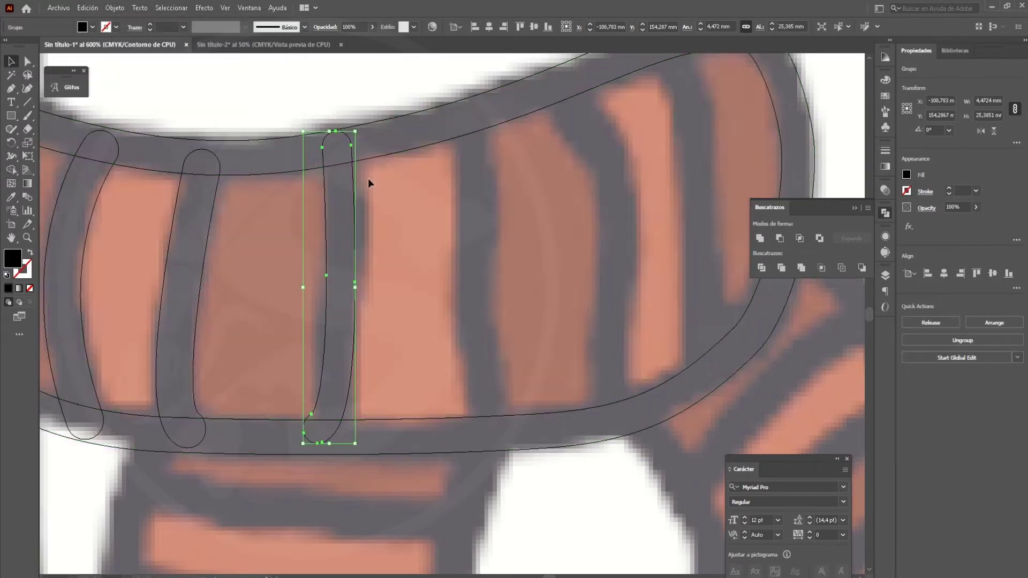
scroll(368, 178, up, 3)
key(ctrl+shift+a)
key(a)
scroll(235, 461, up, 2)
click(231, 485)
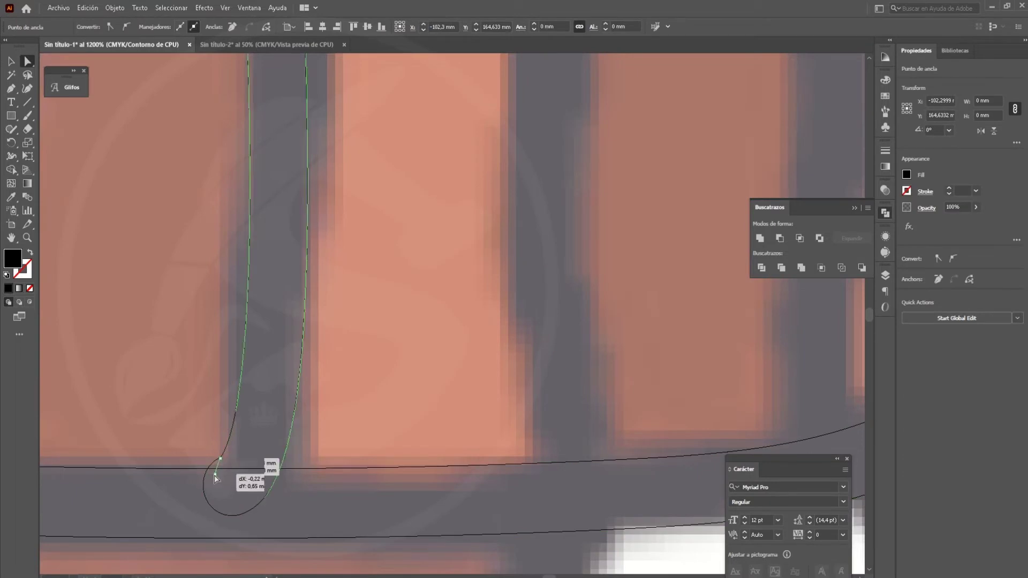
click(114, 8)
click(128, 133)
click(486, 365)
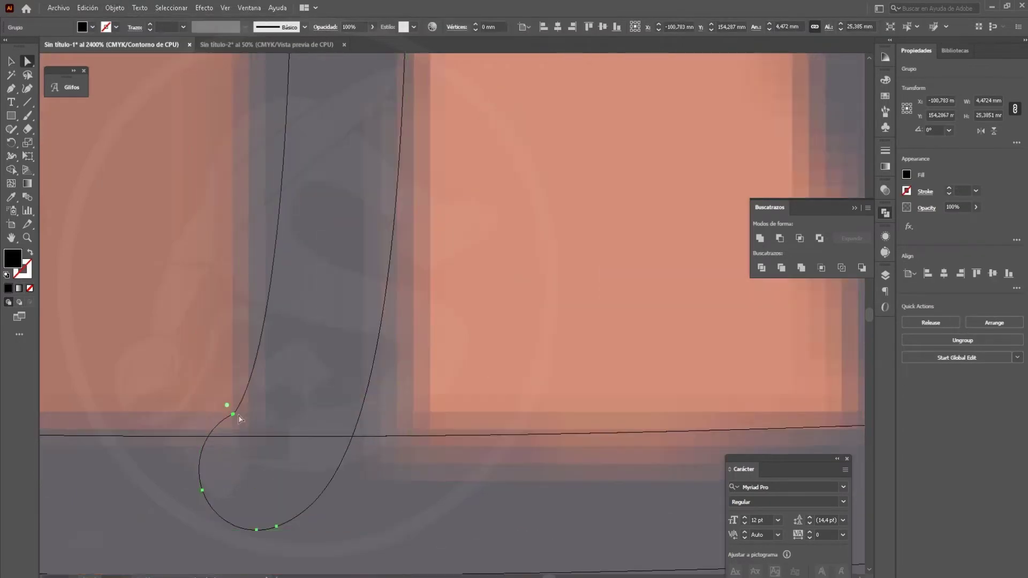
Pull the tip anchor to round the stripe's end, then begin curving the next stripe.
scroll(229, 409, up, 4)
click(244, 439)
drag(245, 438, 193, 486)
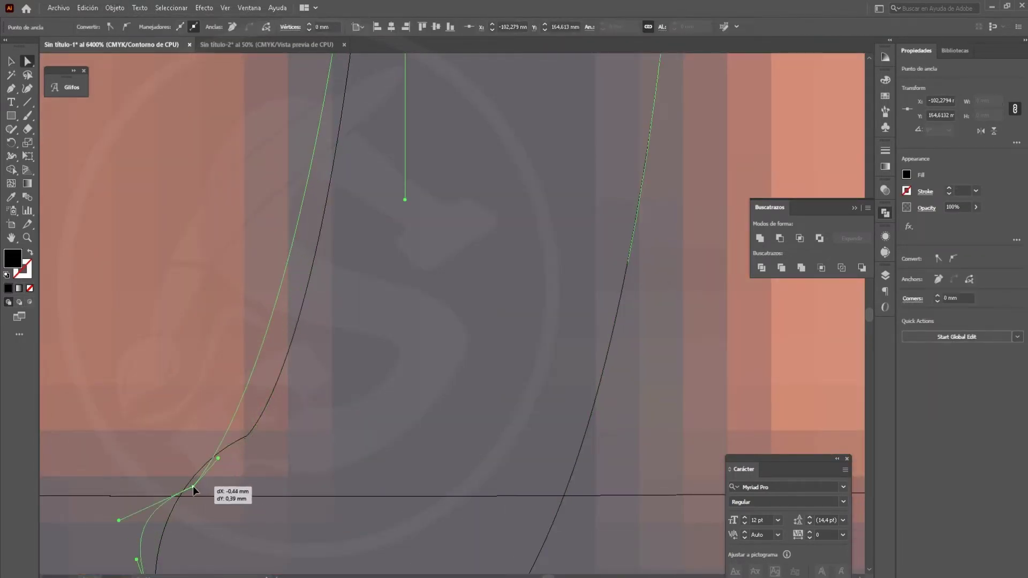
scroll(230, 509, down, 2)
key(ctrl+y)
scroll(345, 408, down, 3)
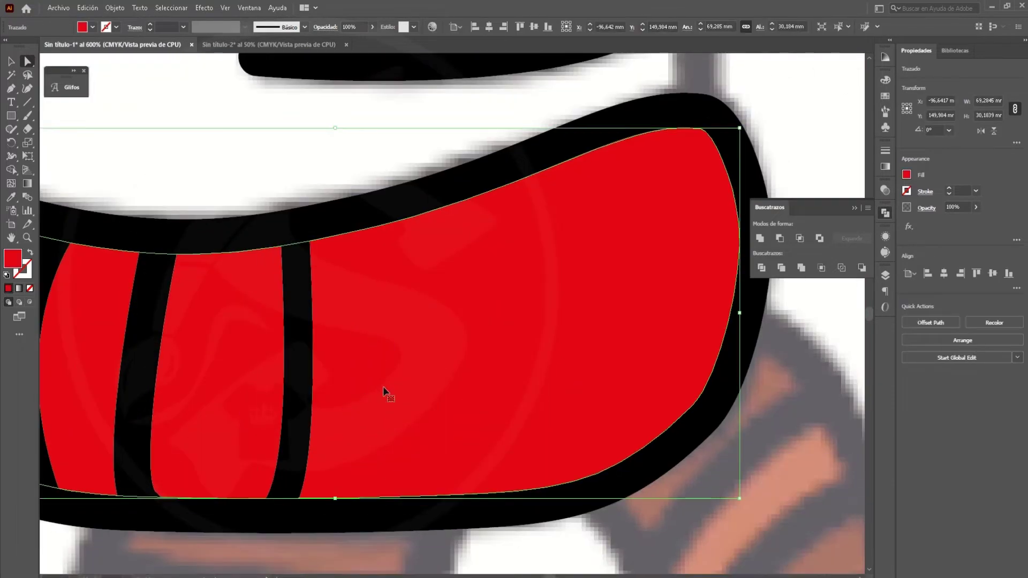
scroll(386, 390, up, 1)
key(ctrl+y)
drag(373, 349, 375, 293)
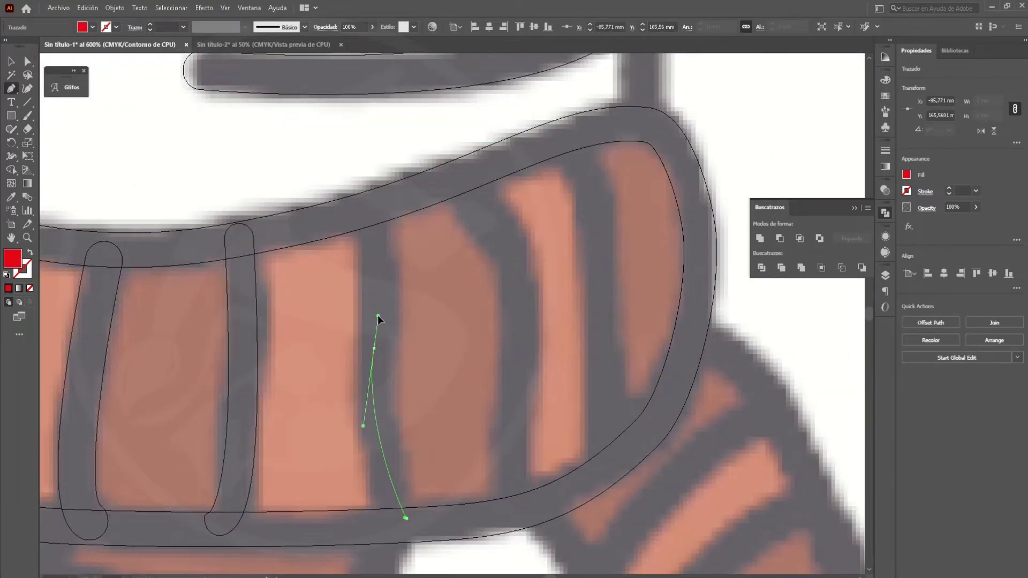
Close the new stripe path and select it in colour preview.
click(364, 210)
click(407, 210)
click(406, 517)
key(v)
key(ctrl+y)
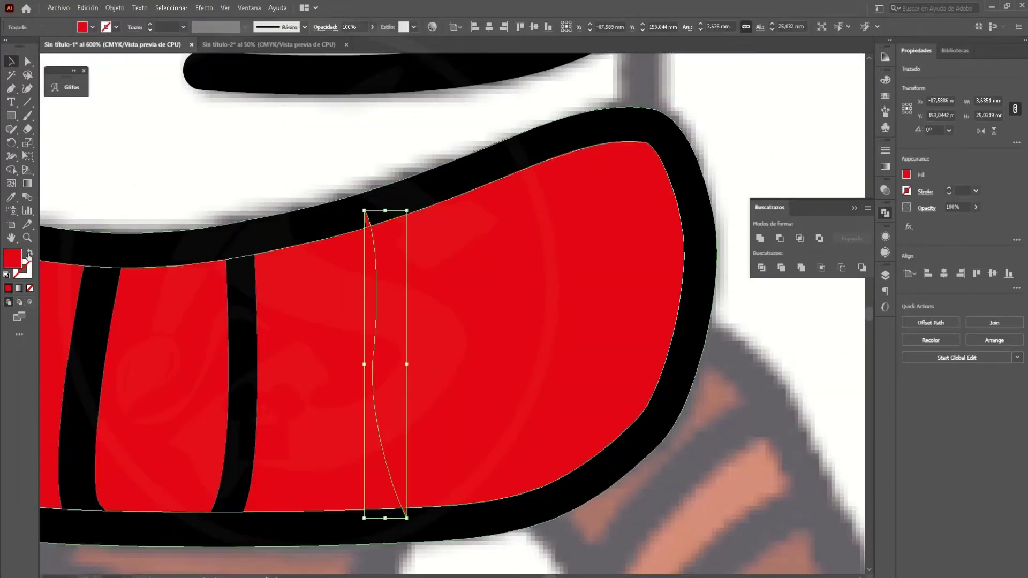
Give the stripe no fill and an 8 pt black stroke, then expand it.
click(92, 26)
click(10, 40)
click(173, 26)
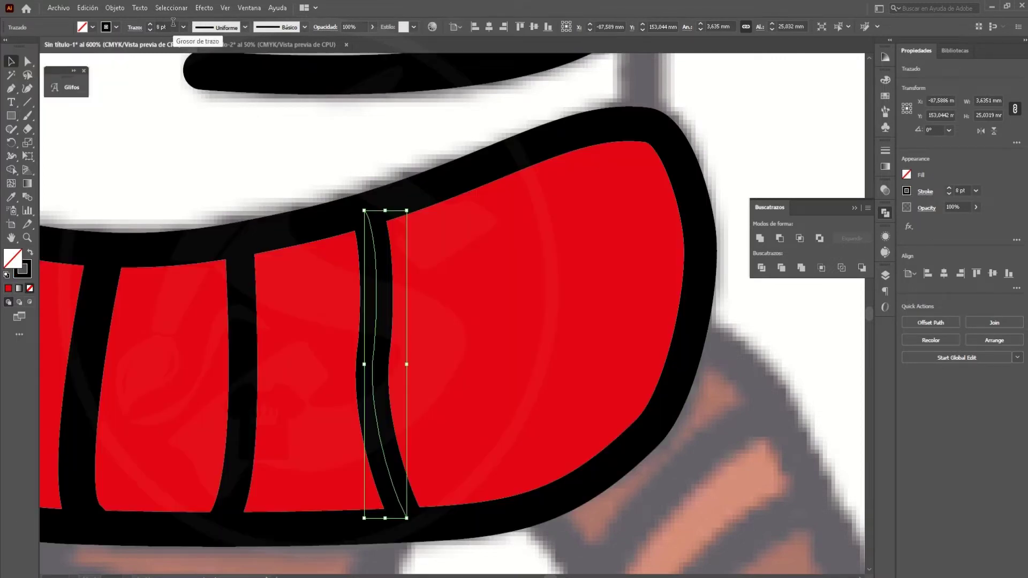
click(115, 8)
click(178, 150)
key(Return)
Line the expanded stripe's outline up with the sketch and check it in preview.
key(ctrl+y)
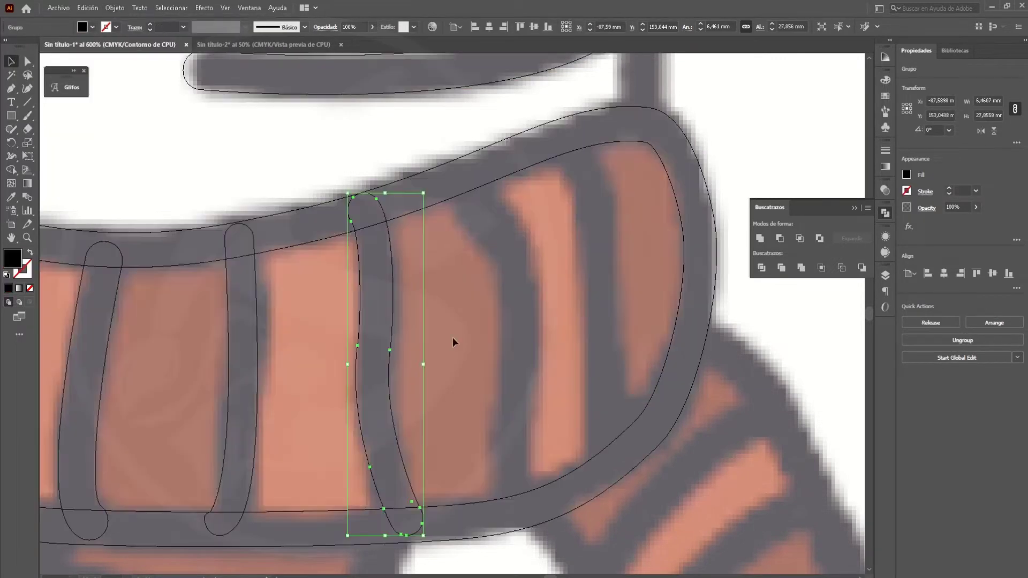
drag(392, 384, 299, 417)
scroll(371, 207, up, 3)
scroll(350, 192, down, 5)
key(a)
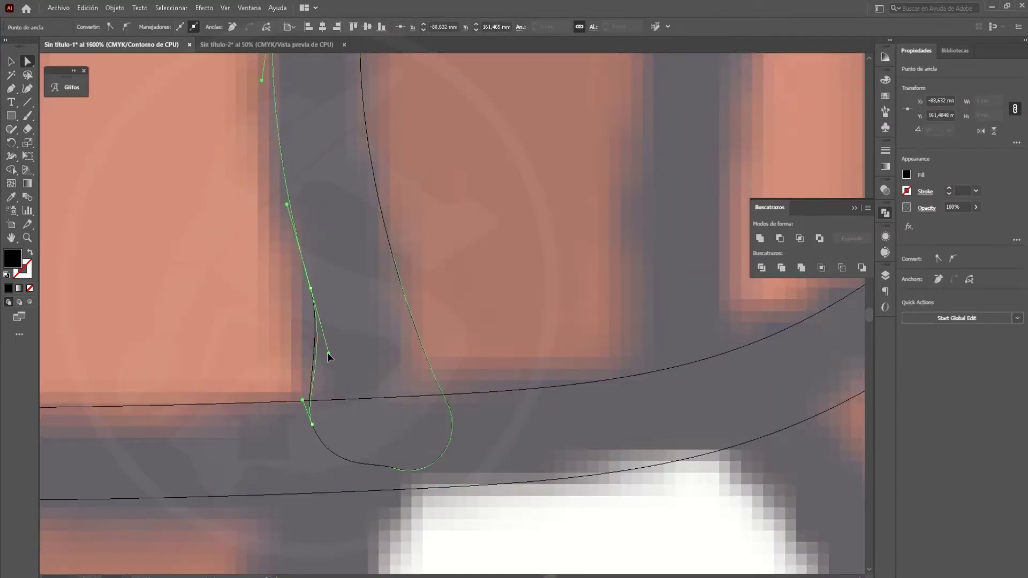
scroll(328, 356, down, 3)
key(ctrl+y)
key(v)
key(ctrl+y)
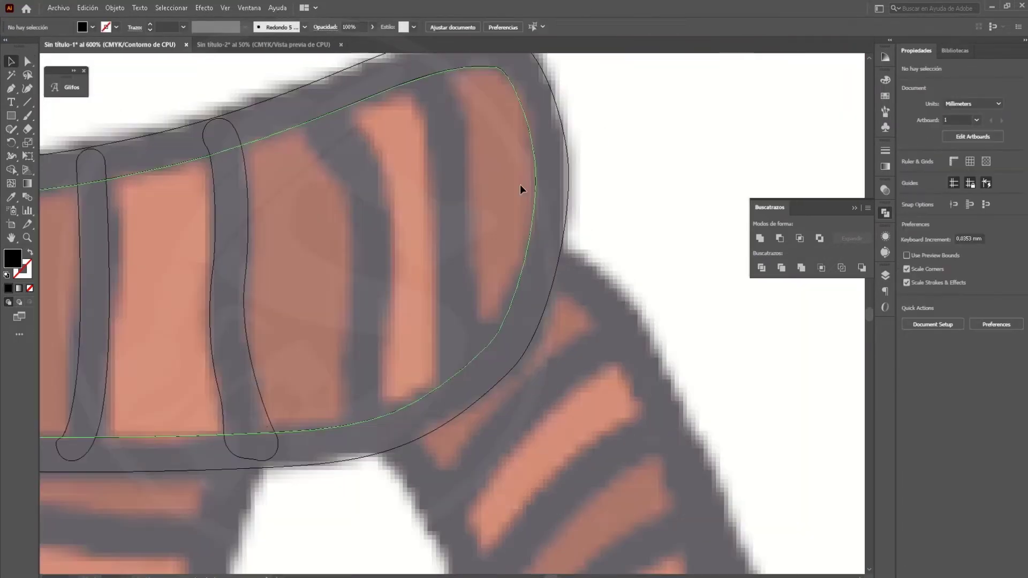
Start the next stripe path at the band's top, curving down along the dark band.
key(p)
scroll(381, 267, up, 1)
click(303, 100)
drag(384, 262, 378, 357)
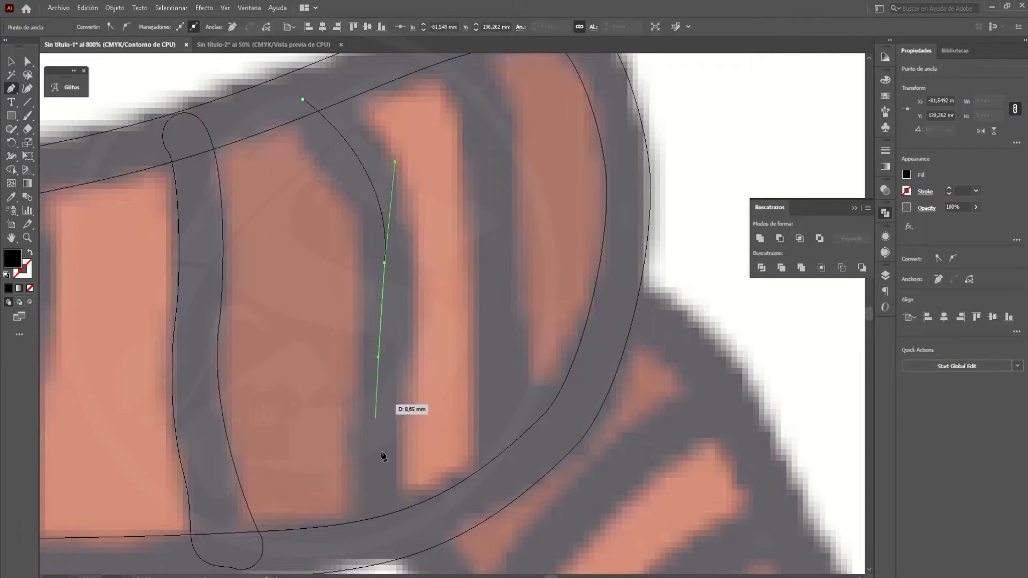
Finish the stripe path, give it a 7 pt stroke, and expand it into a filled outline.
click(387, 538)
key(Escape)
key(ctrl+y)
key(v)
key(shift+x)
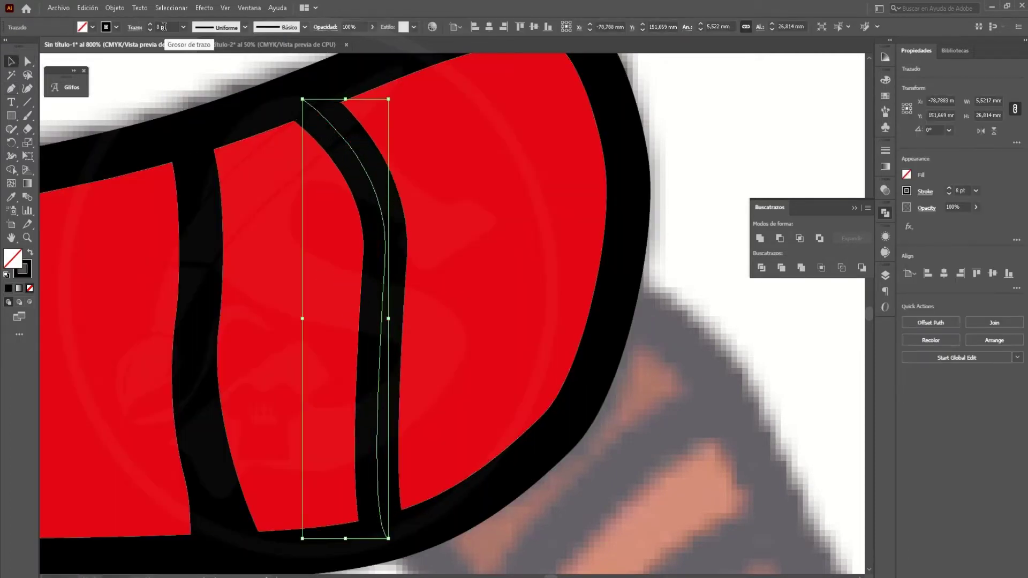
click(149, 29)
click(135, 27)
click(115, 7)
click(145, 95)
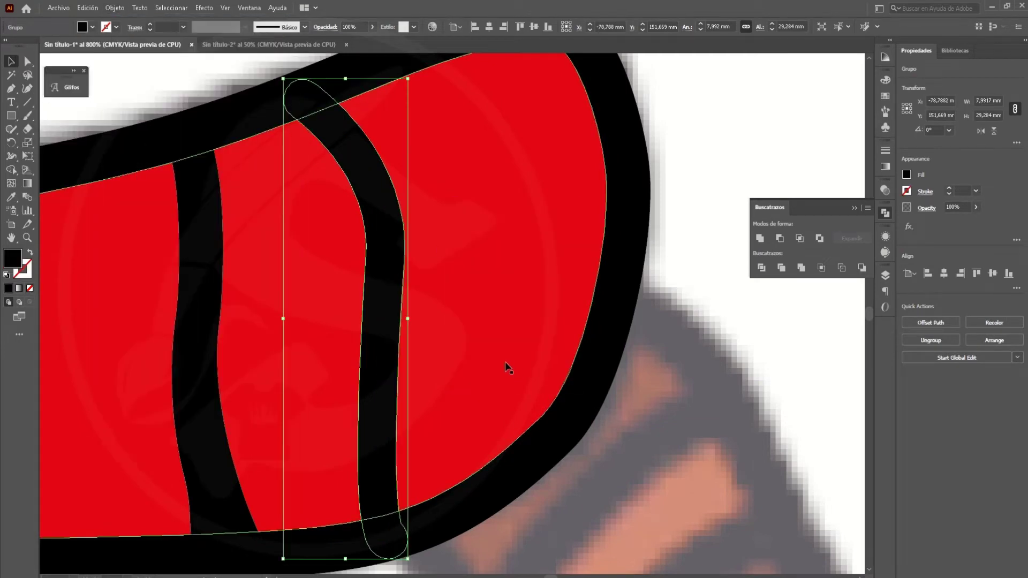
In outline view, draw a curved stripe path down across the band's right end.
key(ctrl+y)
key(p)
click(345, 80)
drag(400, 276, 400, 386)
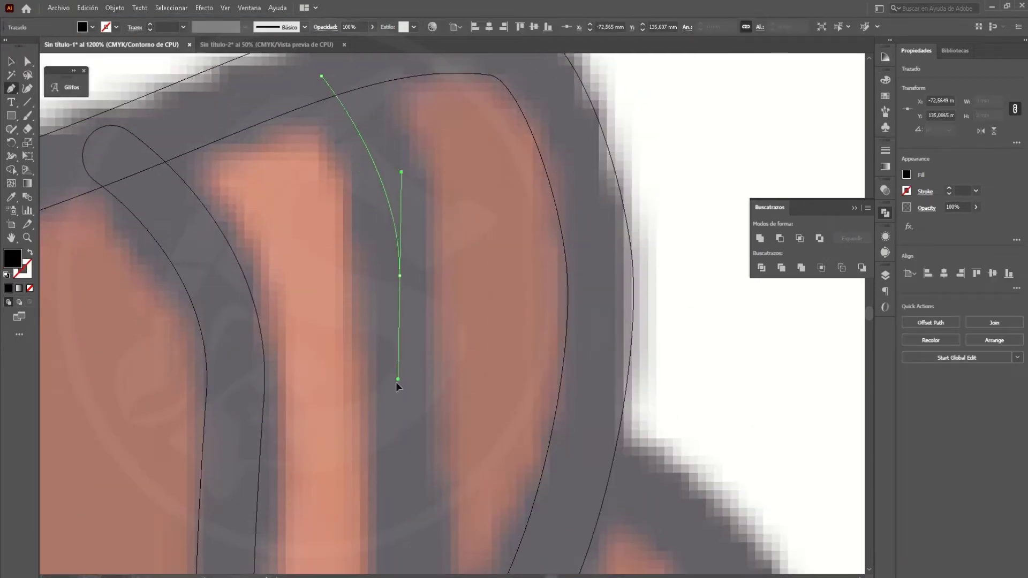
scroll(407, 379, down, 2)
drag(421, 435, 471, 413)
key(v)
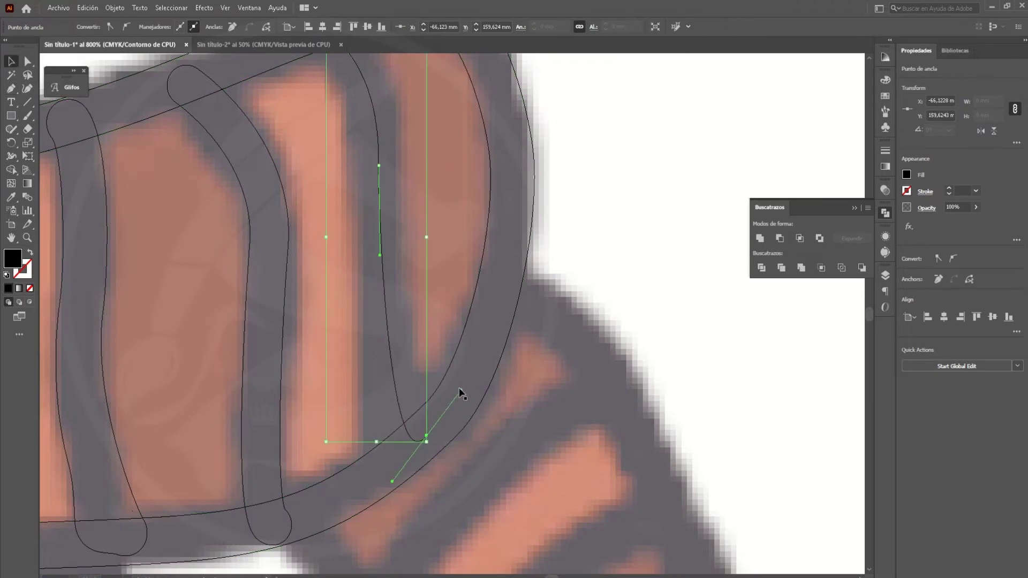
Give the new stripe a black 6 pt stroke with a tapered width profile.
key(ctrl+y)
click(30, 253)
click(116, 27)
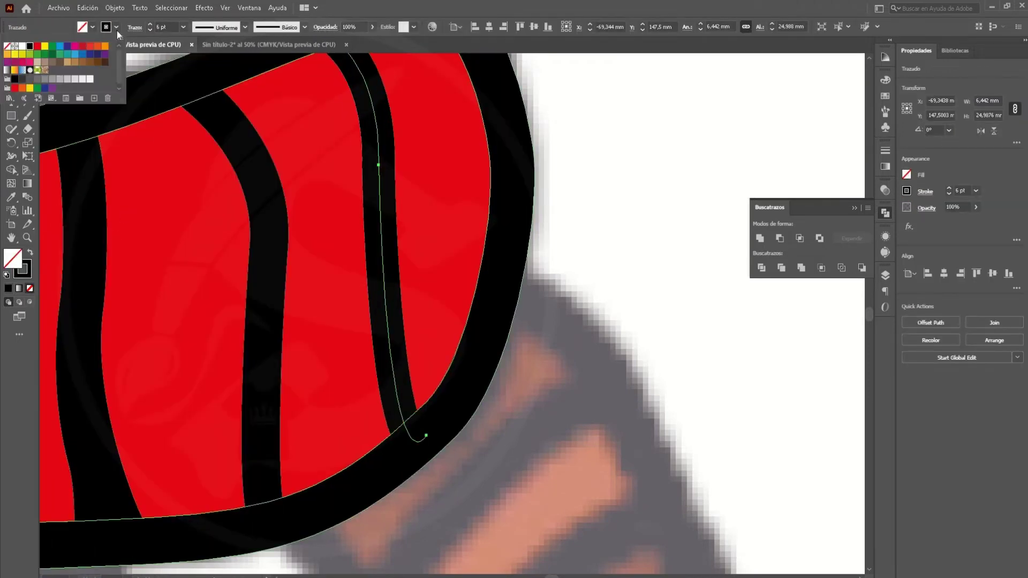
click(244, 27)
click(217, 91)
click(604, 150)
scroll(603, 150, down, 3)
scroll(603, 151, up, 2)
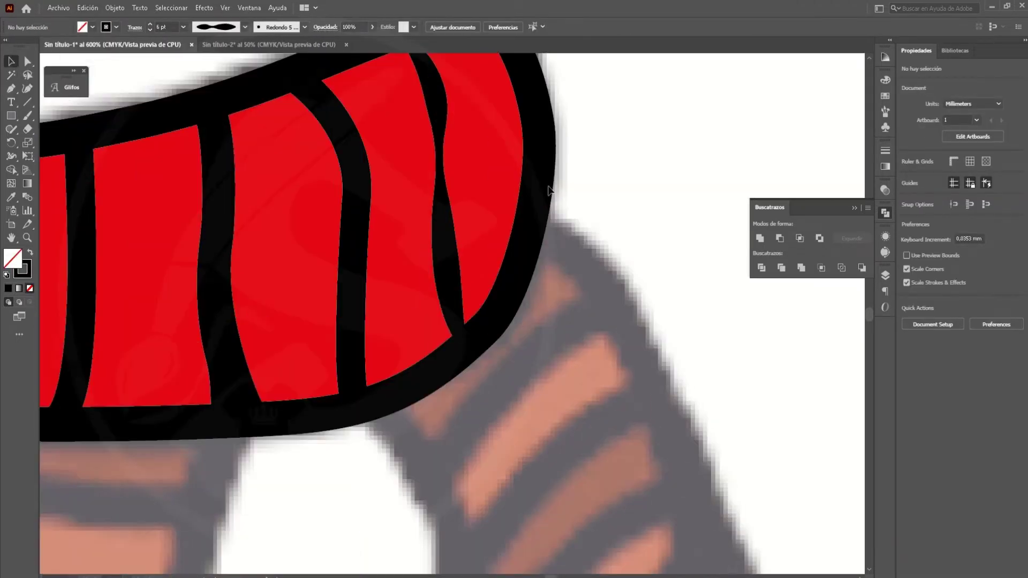
scroll(634, 161, down, 3)
Move the wavy stripe's anchor points with Direct Selection so it follows the sketch.
scroll(507, 275, up, 2)
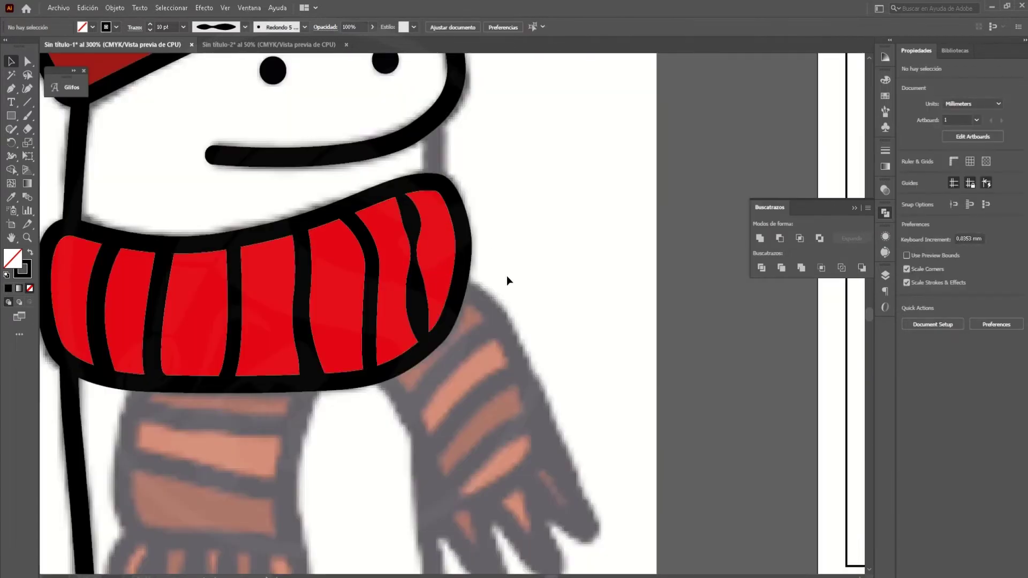
click(416, 252)
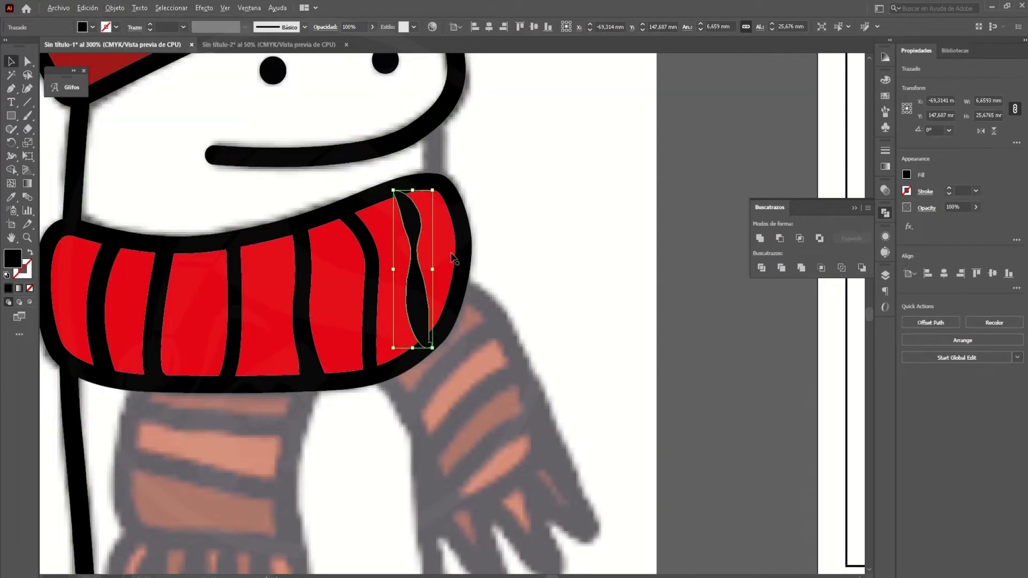
key(ctrl+y)
scroll(379, 153, up, 3)
key(a)
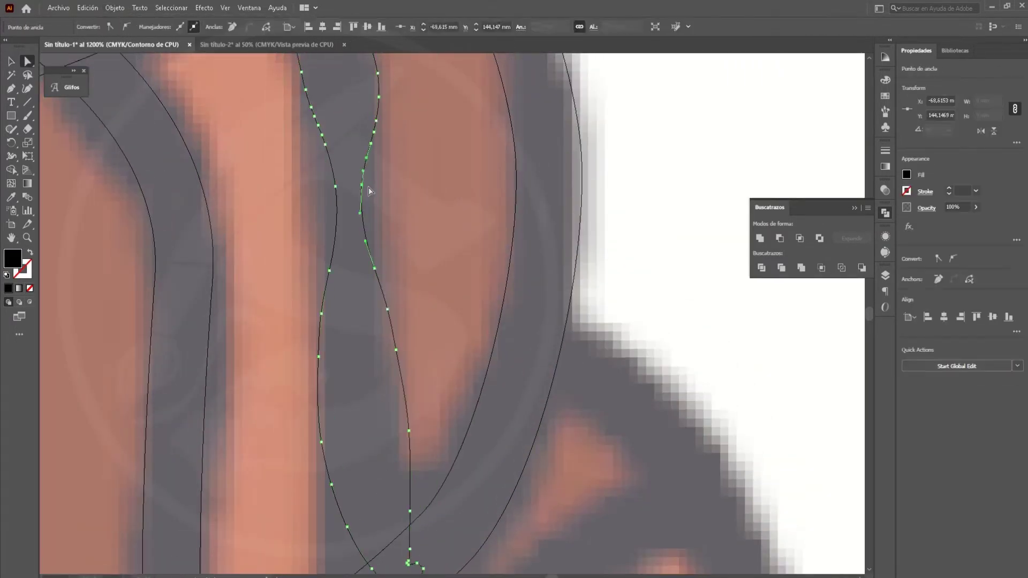
mouse_move(367, 192)
mouse_down()
mouse_move(375, 199)
mouse_move(314, 198)
mouse_up()
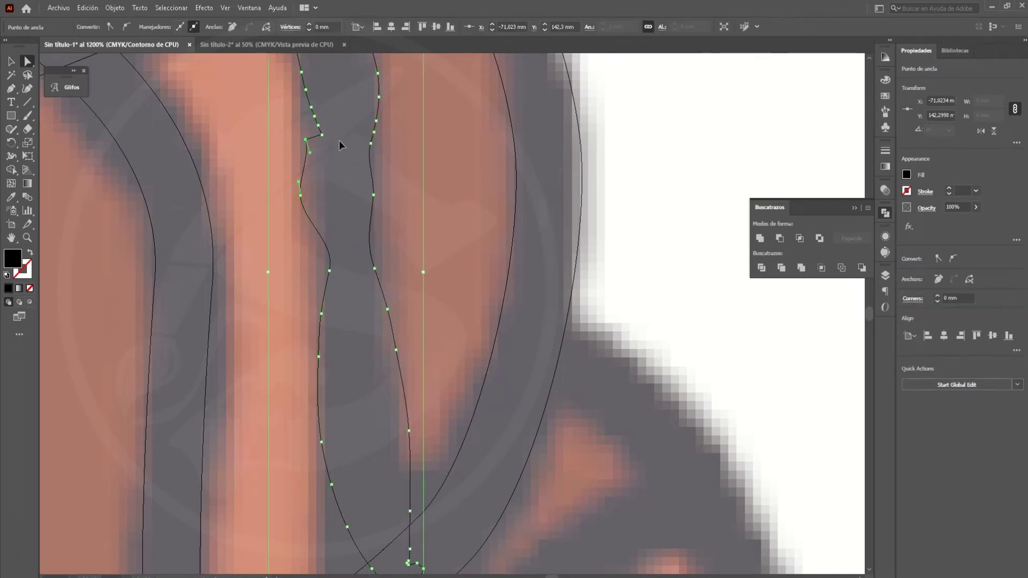
click(355, 165)
key(ctrl+y)
Select the scarf band and its stripes and merge them in the Pathfinder panel.
key(ctrl+minus)
key(ctrl+y)
key(ctrl+z)
key(v)
key(ctrl+y)
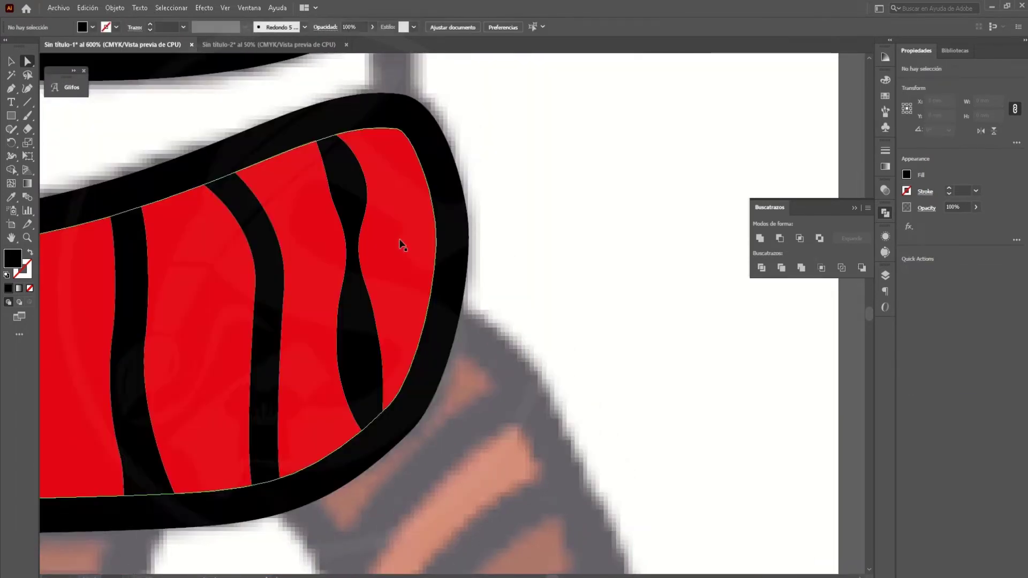
key(ctrl+y)
key(ctrl+y)
key(ctrl+minus)
key(ctrl+a)
click(781, 268)
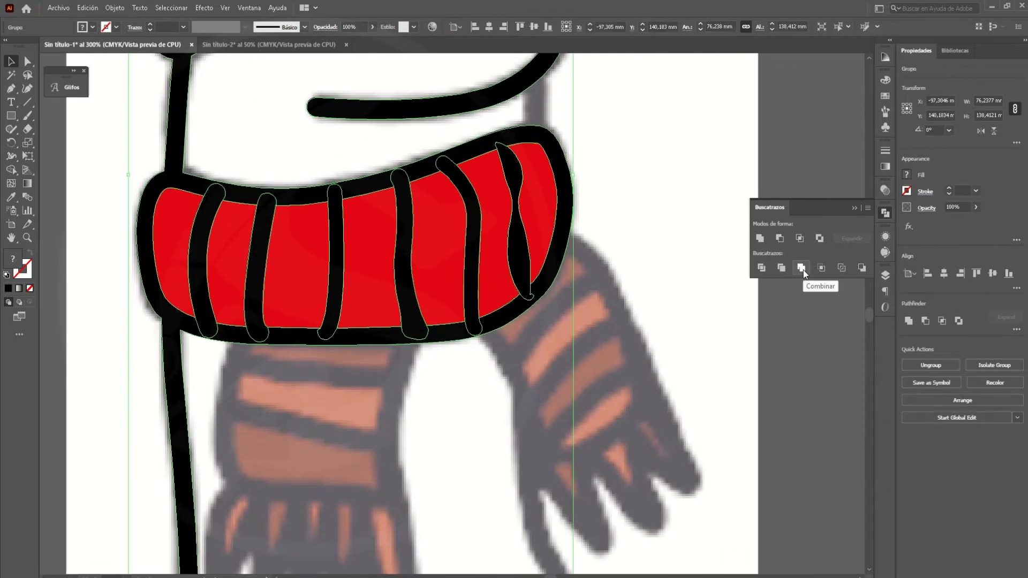
Draw a vertical neck line from below the face outline to the scarf's top edge.
scroll(672, 242, down, 3)
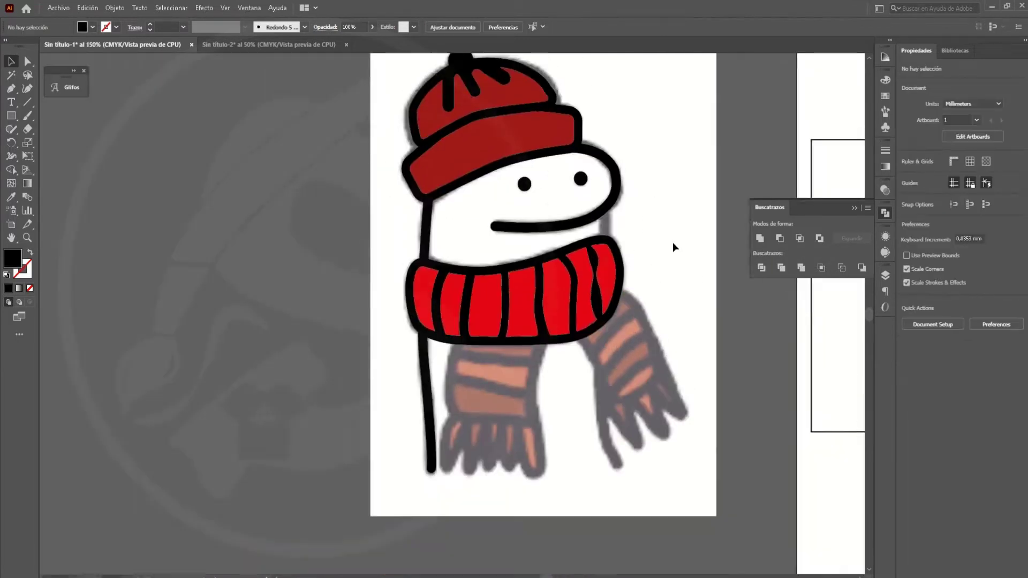
scroll(571, 291, up, 5)
key(ctrl+shift+a)
key(ctrl+y)
key(p)
click(406, 140)
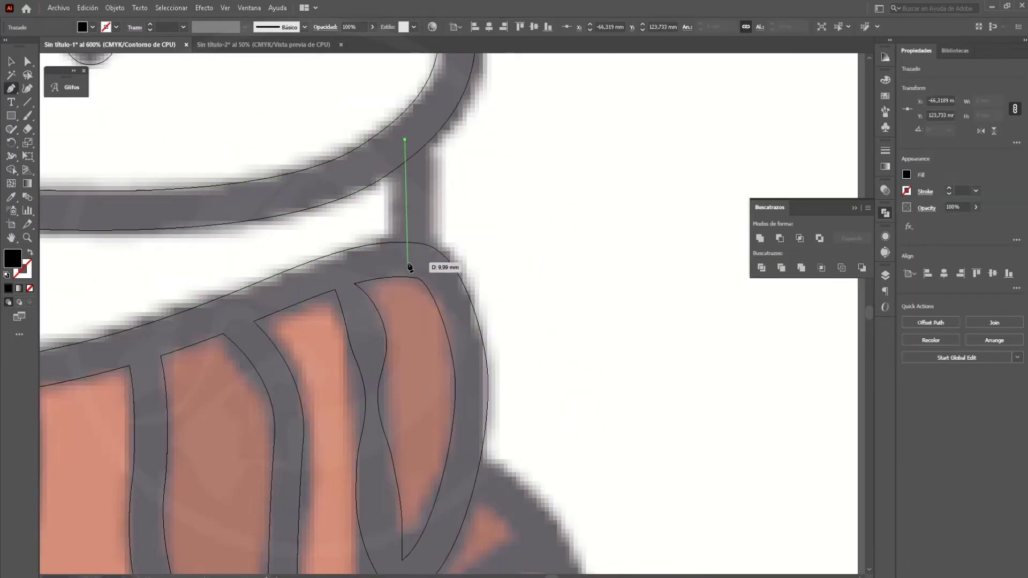
click(406, 262)
key(ctrl+y)
key(v)
Widen the neck line to match the sketch and expand it into a solid shape.
drag(410, 201, 416, 219)
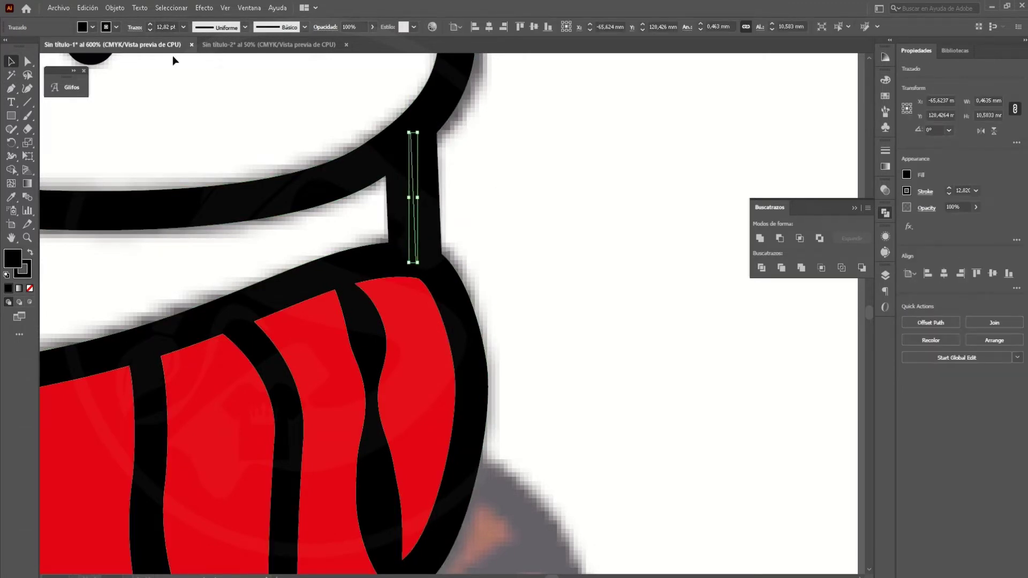
click(114, 7)
click(138, 143)
key(Return)
key(a)
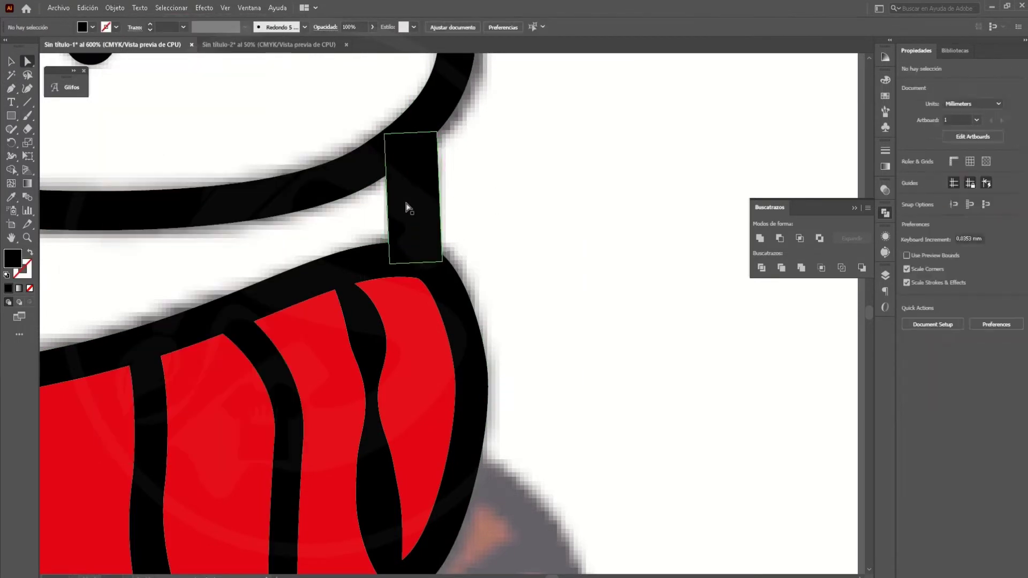
Select the neck piece together with the neighbouring outlines and scarf group.
drag(498, 99, 362, 274)
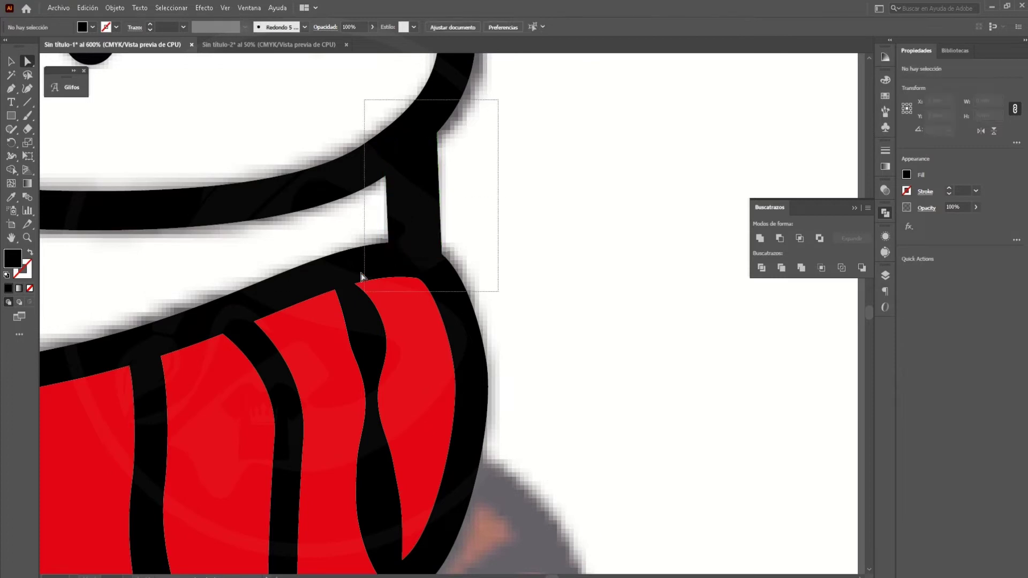
click(589, 225)
scroll(561, 229, down, 3)
scroll(369, 268, up, 2)
key(ctrl+y)
Trace a first closed outline of the hanging scarf end along the sketch.
scroll(294, 282, up, 3)
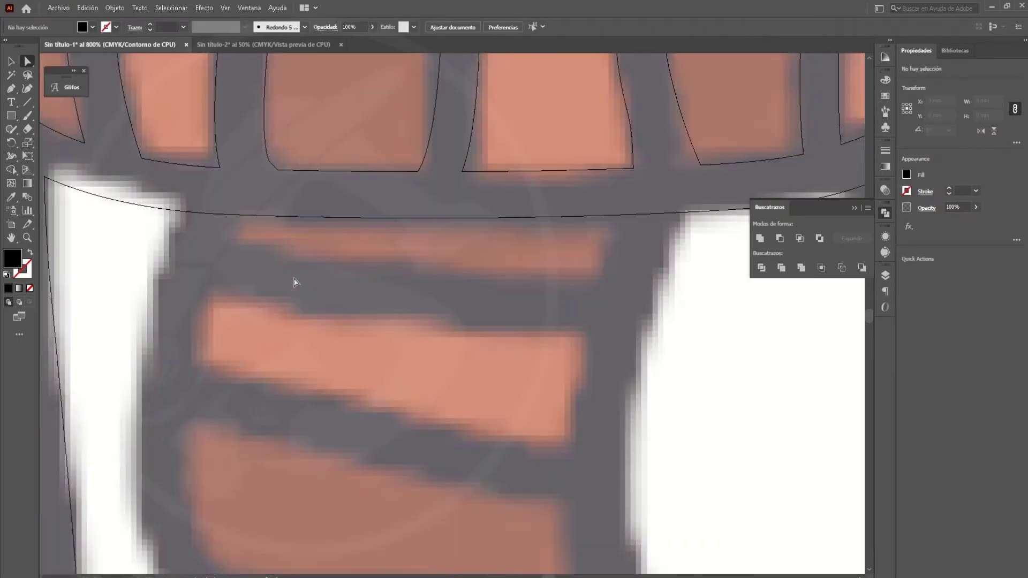
scroll(453, 278, down, 2)
scroll(444, 276, down, 1)
key(p)
click(538, 185)
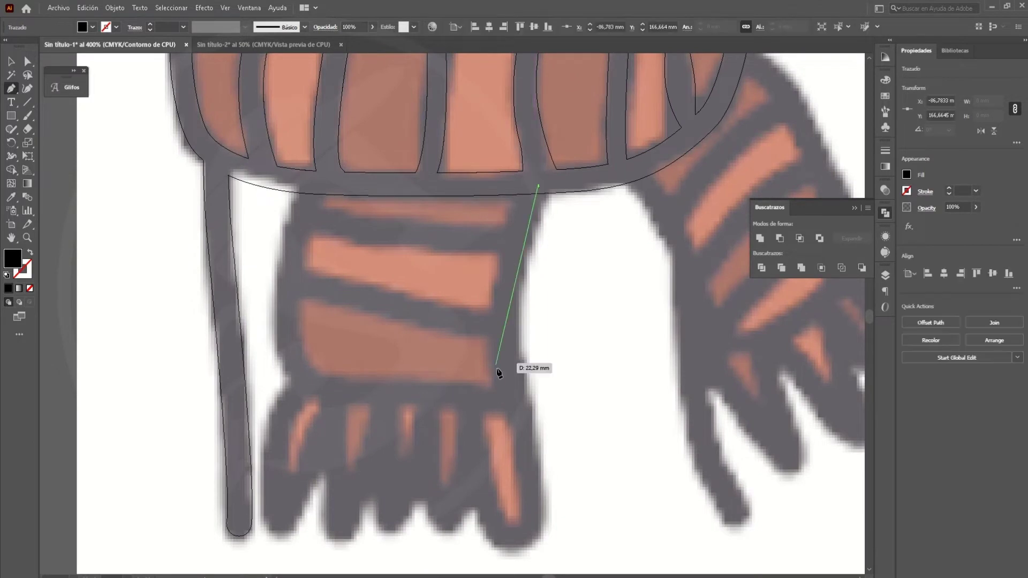
drag(445, 397, 323, 386)
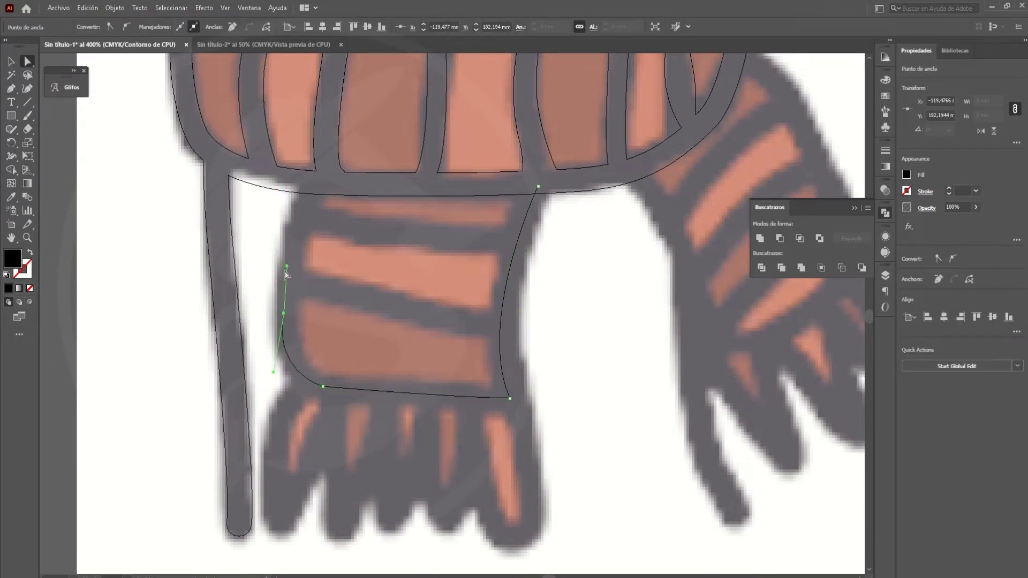
drag(317, 183, 342, 184)
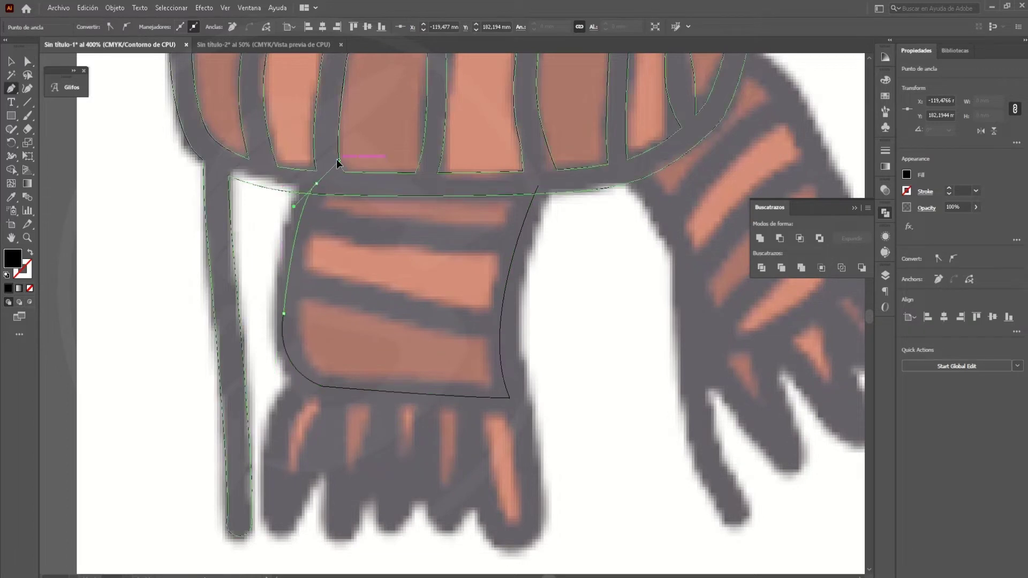
click(538, 185)
key(v)
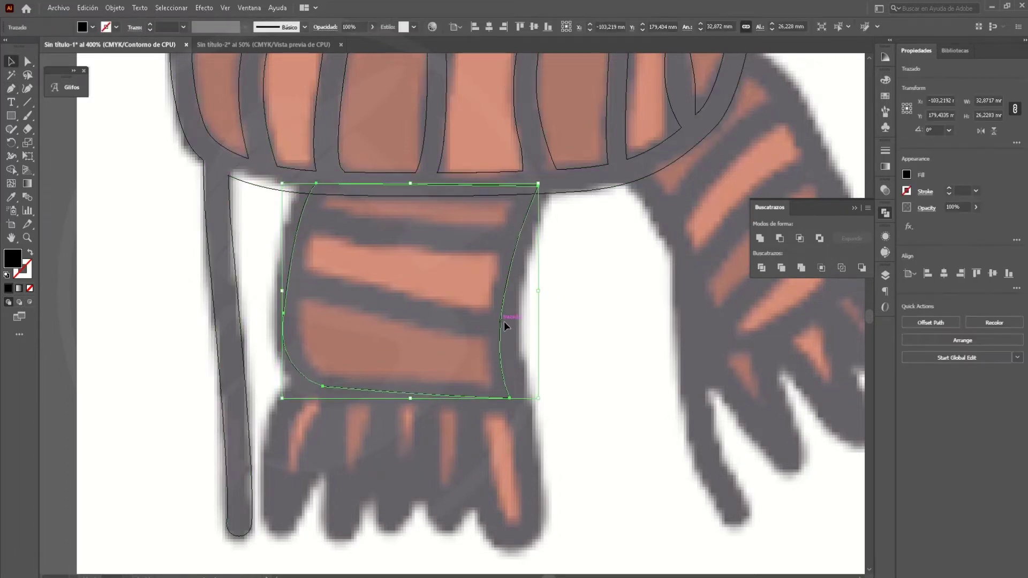
Retrace the hanging scarf end as a closed shape with a smooth curved right edge.
key(p)
alt+scroll(530, 225, up, 1)
click(520, 180)
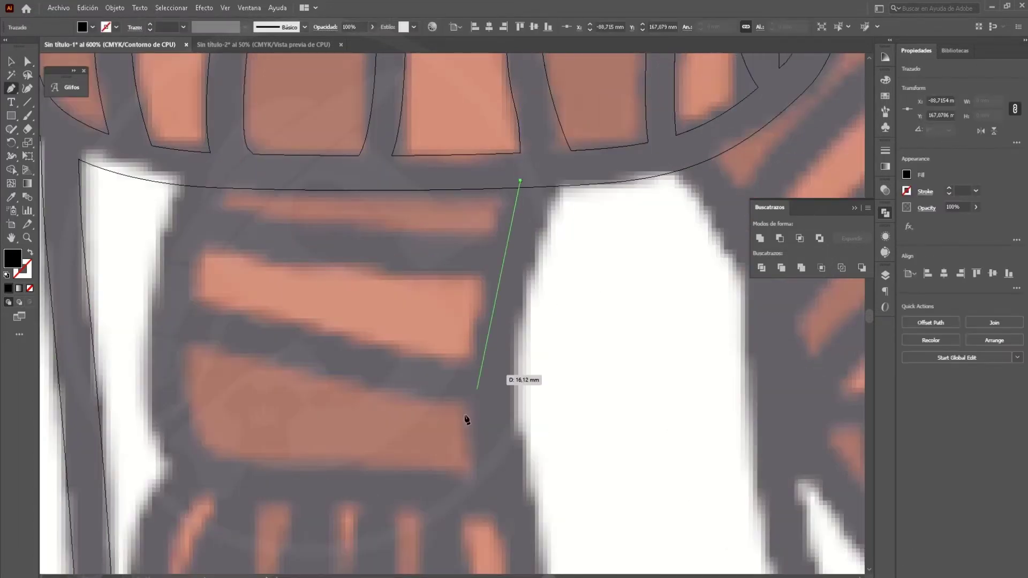
scroll(473, 482, down, 3)
alt+scroll(493, 406, down, 1)
drag(512, 371, 523, 447)
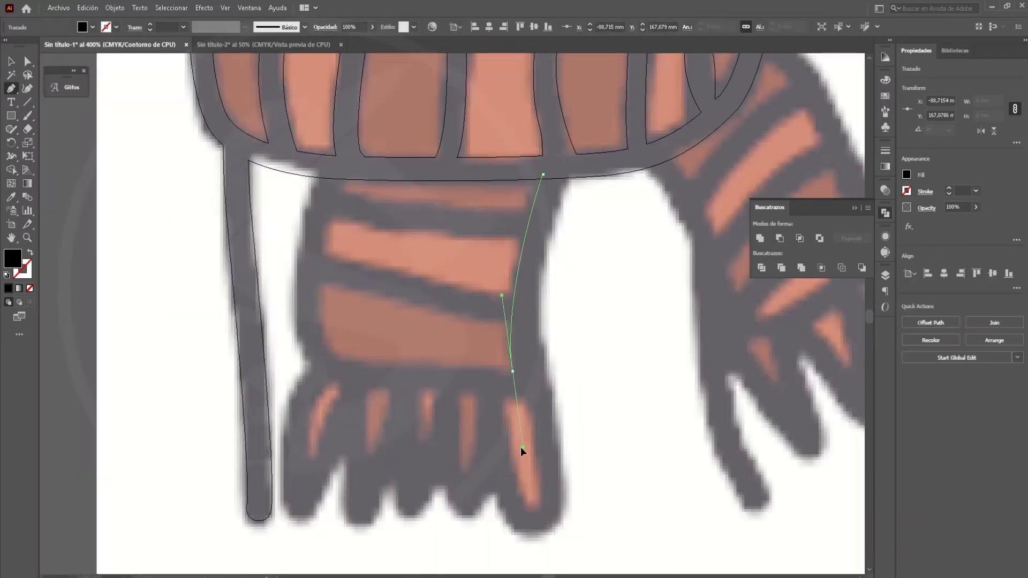
drag(483, 374, 351, 365)
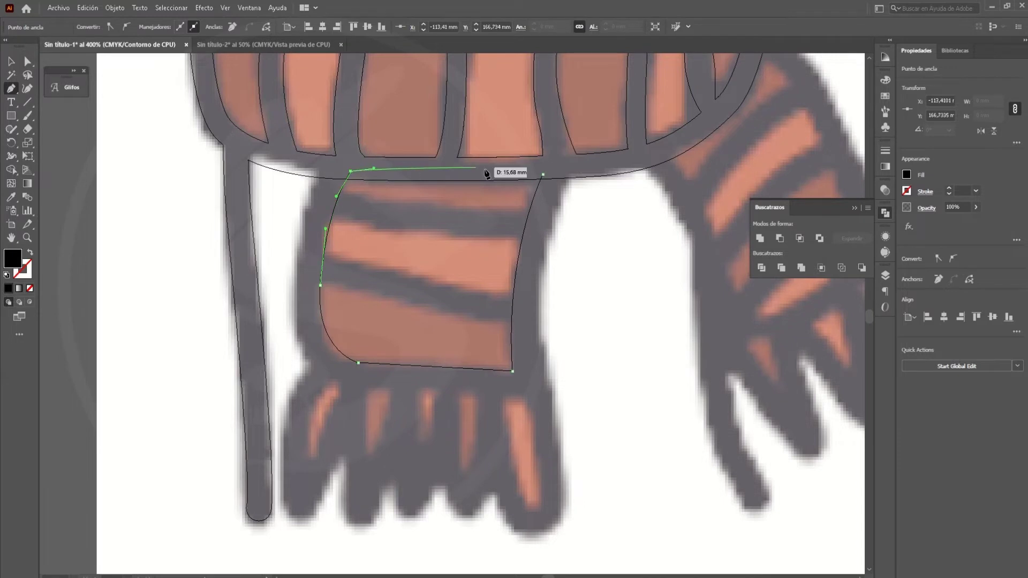
click(542, 172)
Fill the scarf end red, give it a black 8 pt stroke, and expand the stroke.
key(ctrl+y)
click(92, 26)
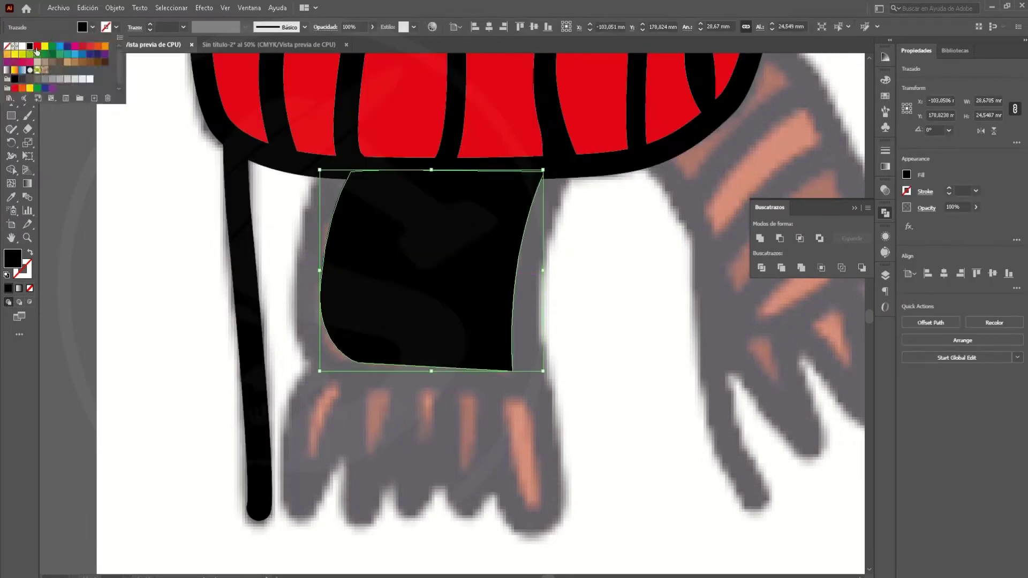
click(29, 53)
click(183, 27)
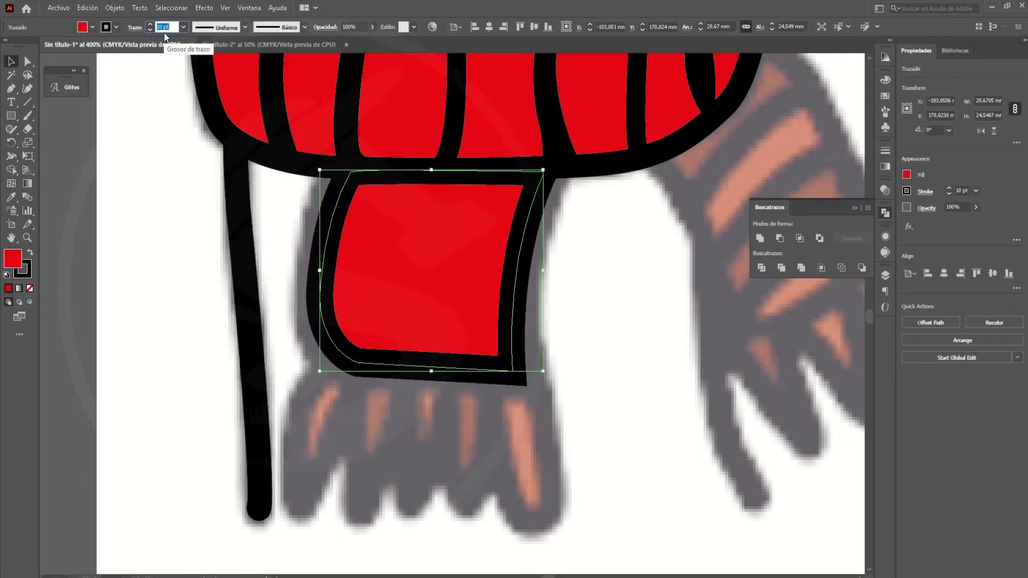
click(135, 26)
scroll(162, 27, down, 2)
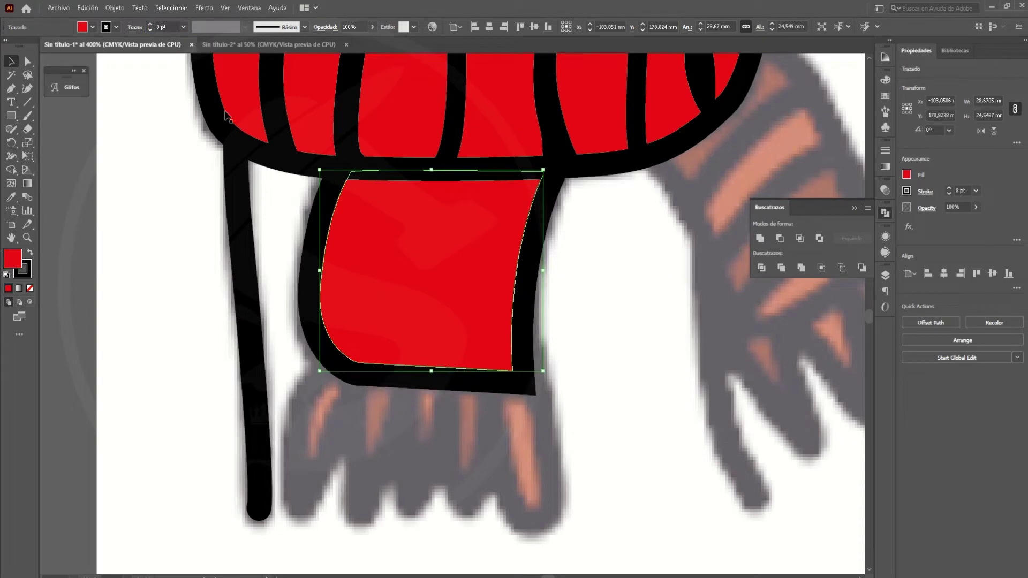
click(585, 16)
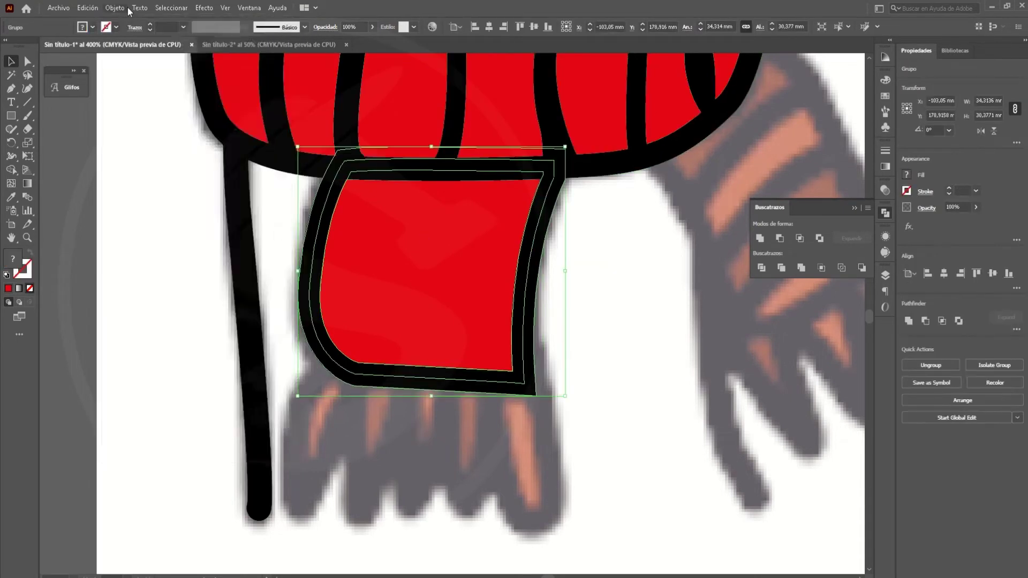
click(593, 232)
key(ctrl+y)
key(ctrl+plus)
Draw a stripe line across the scarf end, make it black 8 pt, and expand it.
key(p)
click(561, 218)
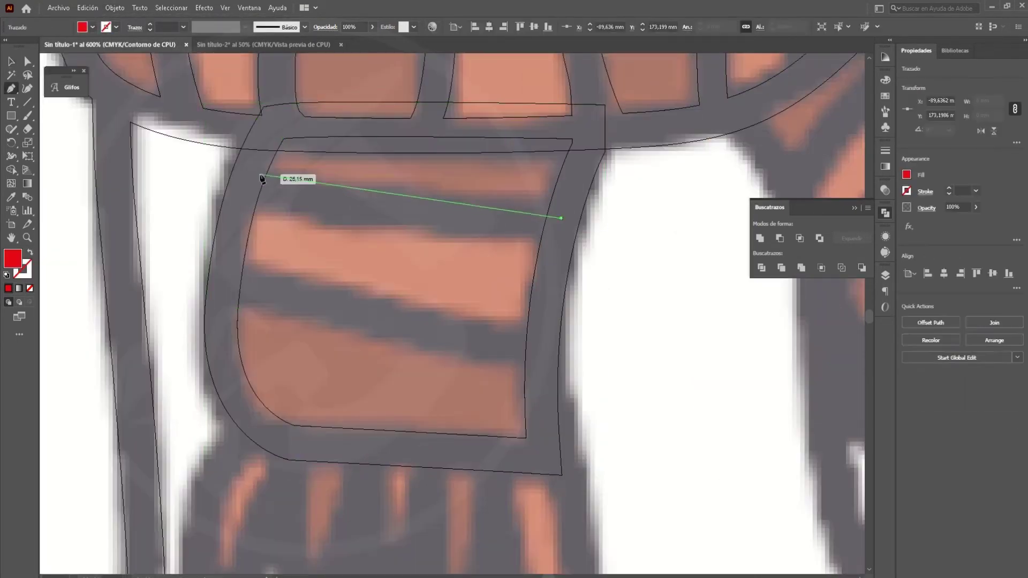
key(ctrl+y)
key(v)
click(116, 26)
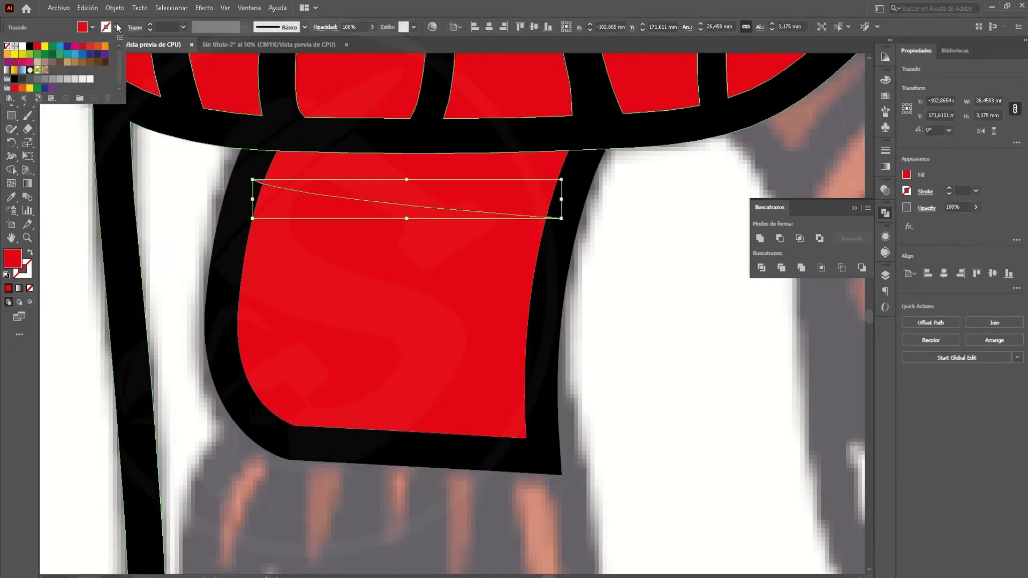
click(30, 48)
text(8)
key(Return)
click(114, 7)
click(166, 145)
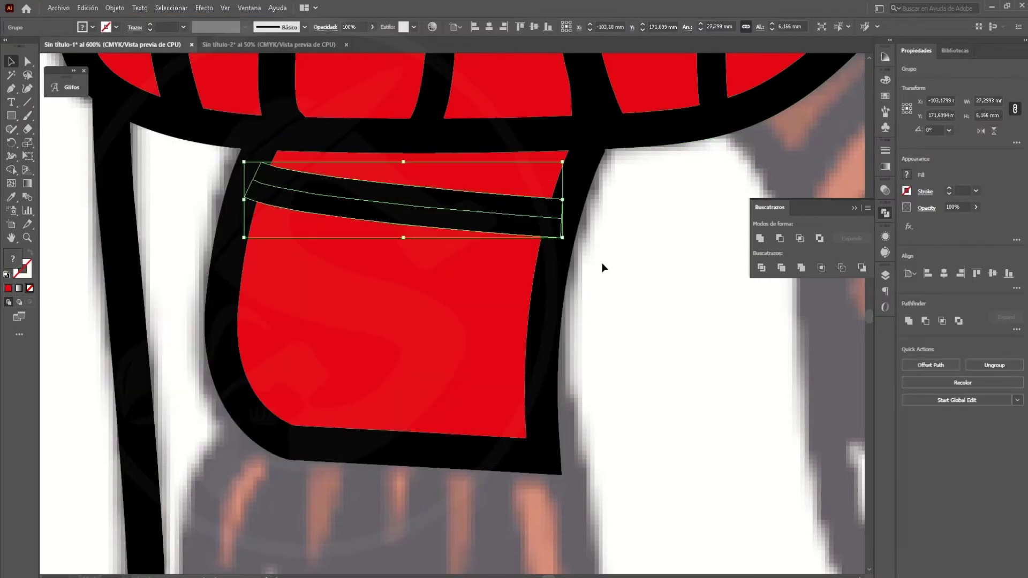
click(663, 240)
scroll(589, 268, down, 1)
key(ctrl+y)
Draw a second stripe lower on the scarf end and give it a black stroke.
key(p)
click(536, 339)
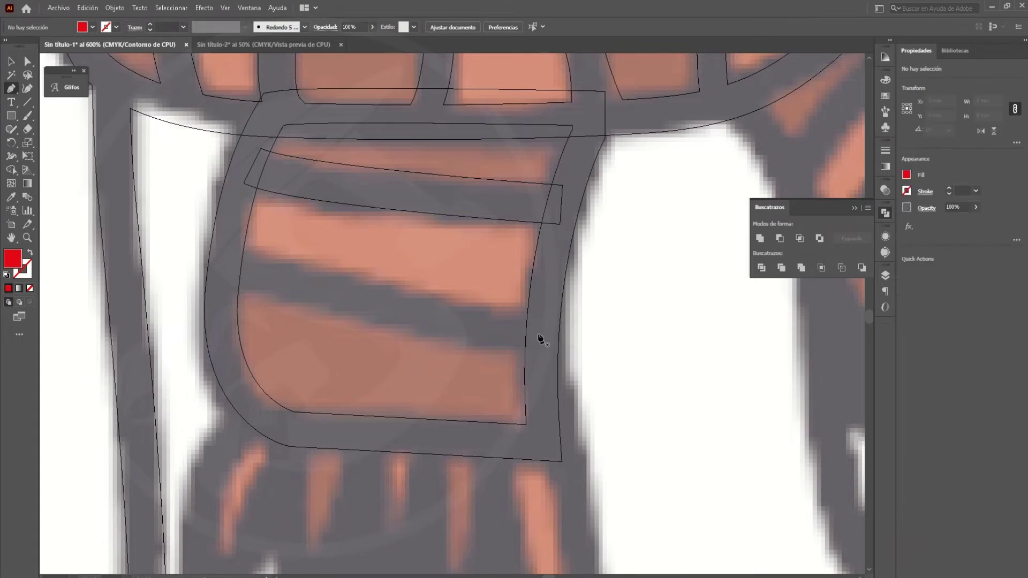
click(225, 7)
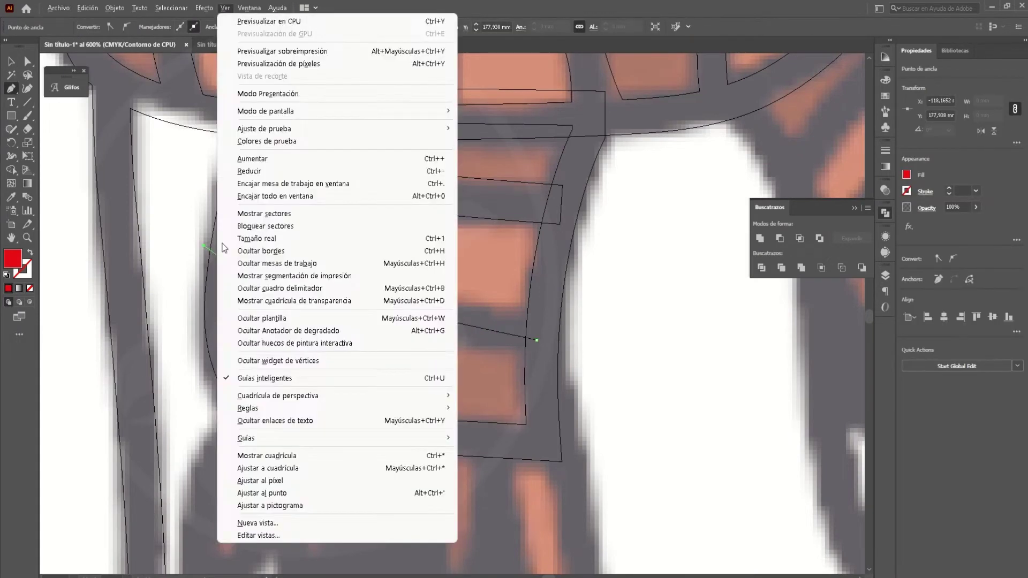
key(v)
key(shift+x)
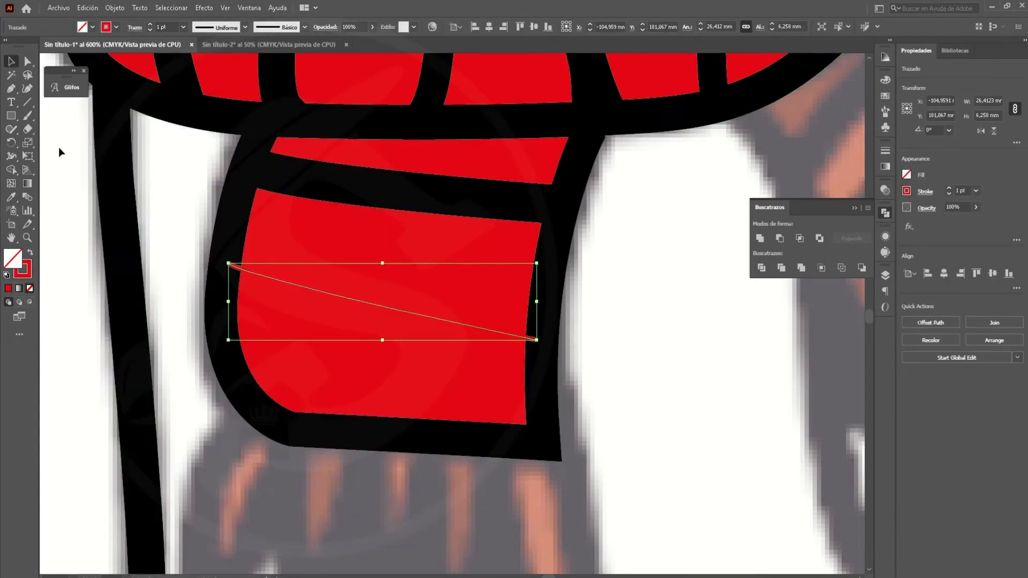
click(116, 27)
click(30, 43)
key(ctrl+y)
Expand the second stripe into a filled band.
key(ctrl+y)
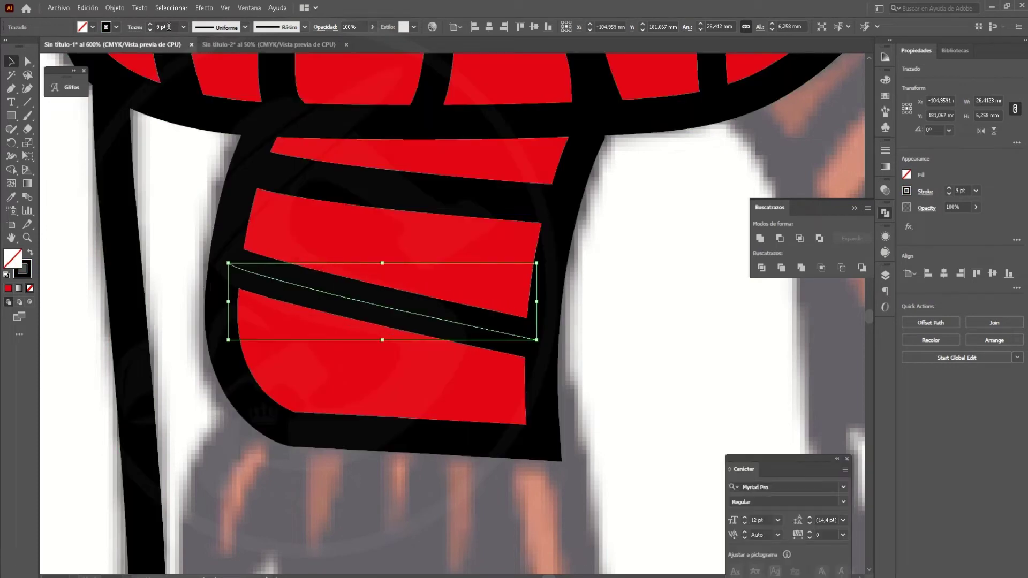
scroll(168, 27, down, 2)
key(ctrl+y)
key(ctrl+y)
click(115, 7)
click(161, 157)
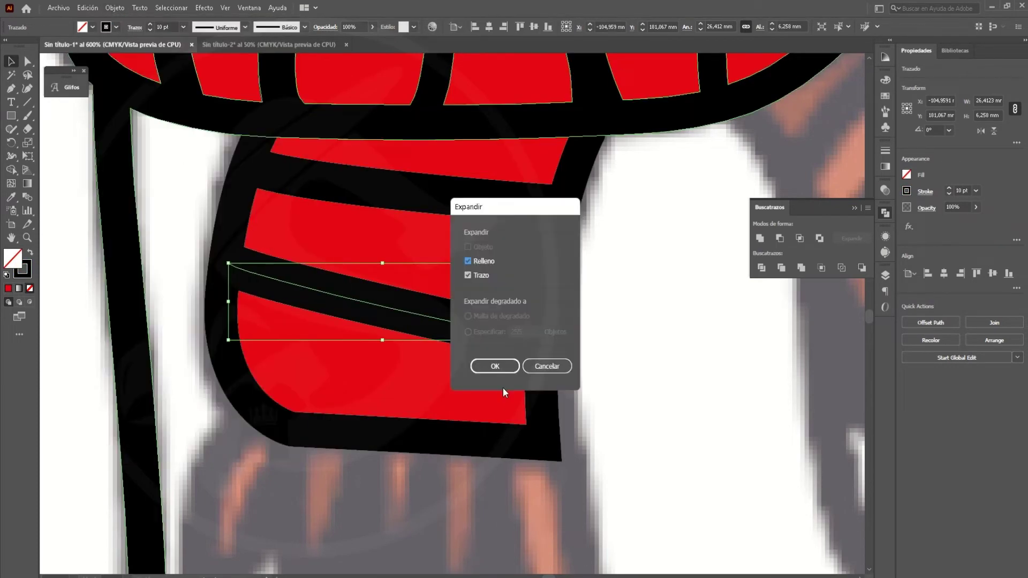
click(487, 364)
Merge the scarf end and its two stripes in Pathfinder, then select the hat and scarf artwork.
key(ctrl+y)
scroll(641, 250, up, 1)
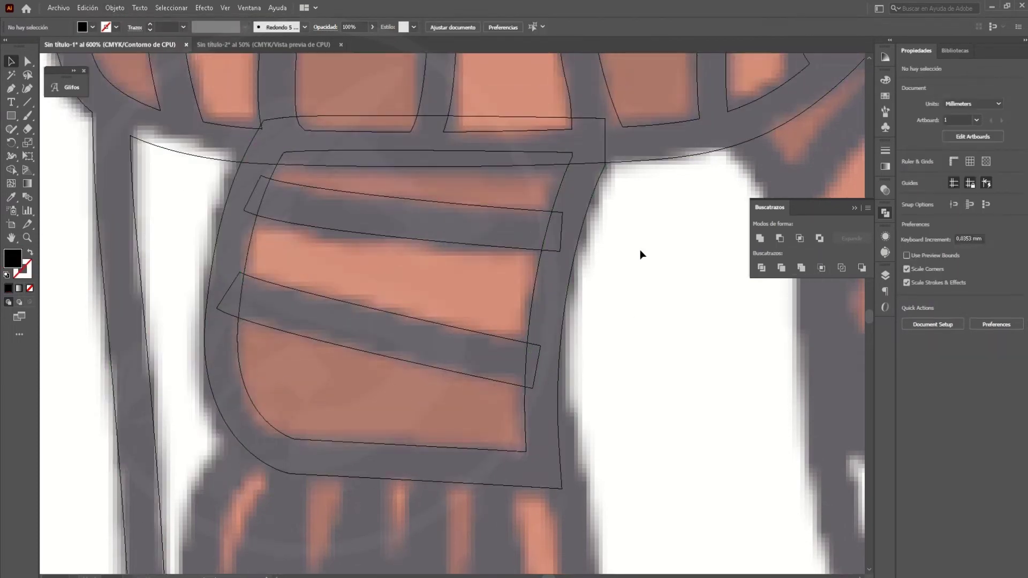
key(ctrl+y)
key(ctrl+minus)
shift+click(370, 236)
click(800, 268)
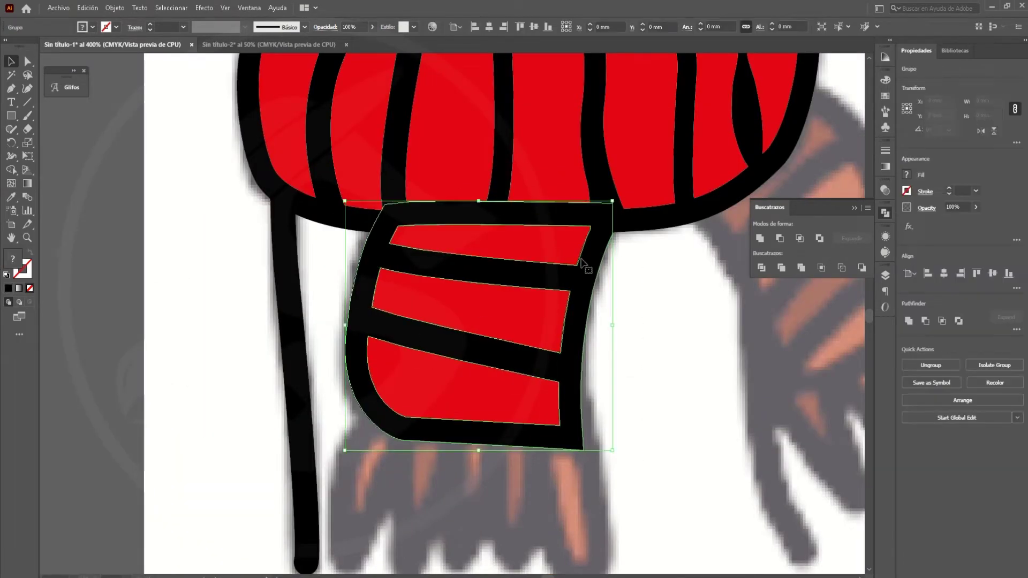
drag(635, 316, 429, 179)
In Outline view, draw an ellipse over a right-hand fringe strand and stretch it along the strand.
scroll(568, 335, down, 3)
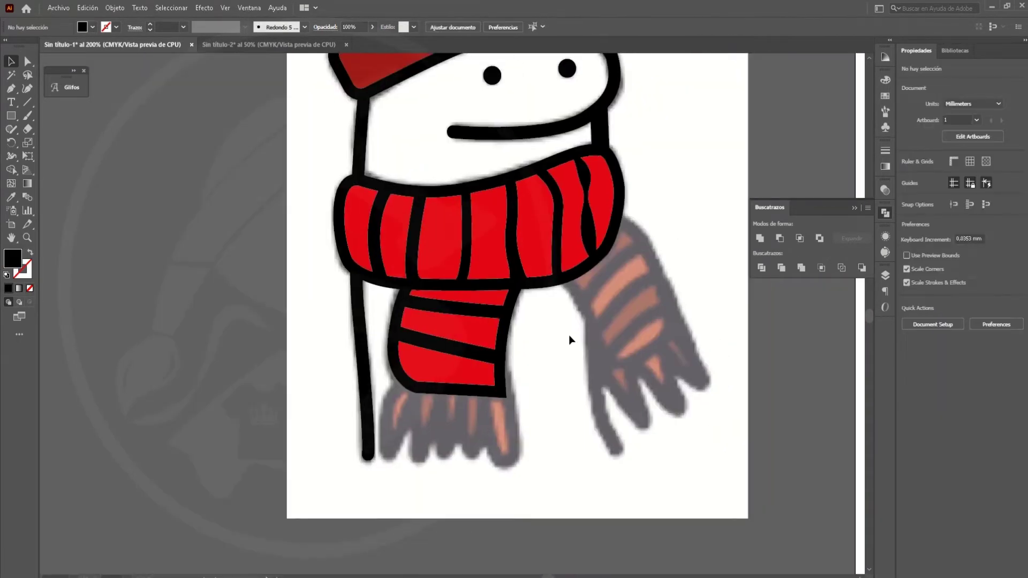
scroll(516, 342, right, 3)
scroll(406, 392, up, 4)
click(411, 385)
key(p)
key(ctrl+y)
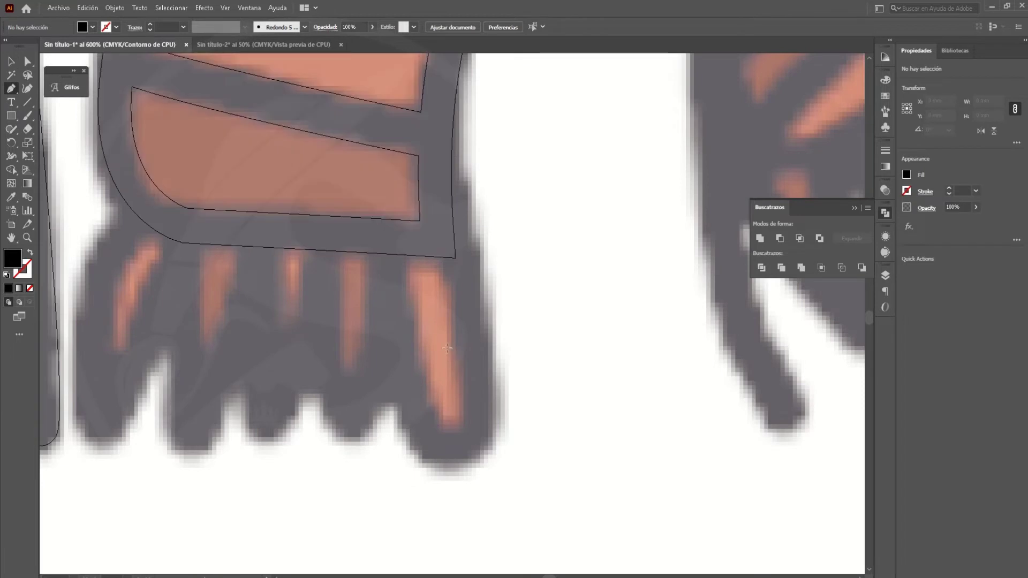
key(l)
drag(423, 323, 452, 349)
scroll(455, 349, up, 1)
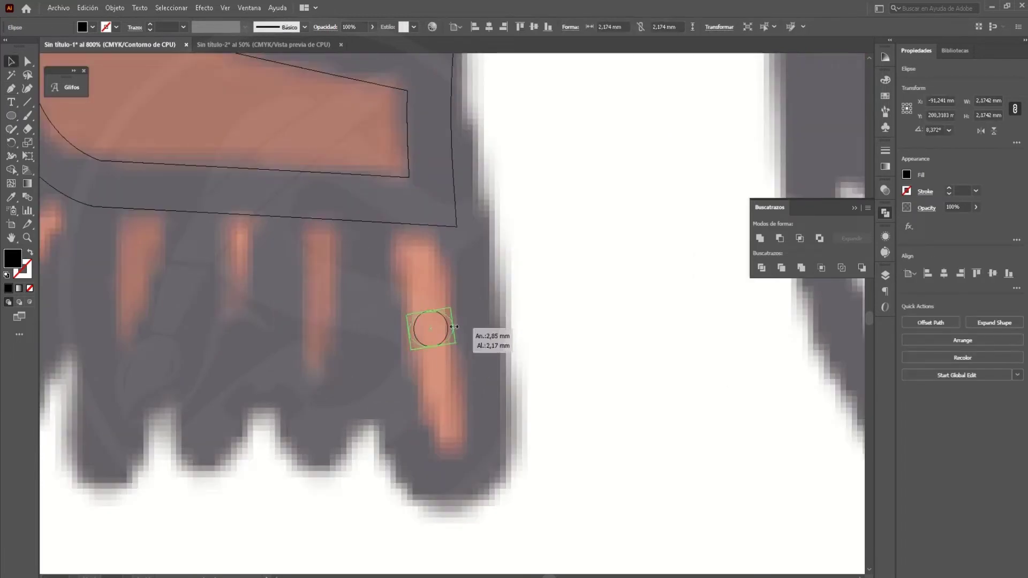
drag(458, 441, 450, 447)
key(a)
click(413, 220)
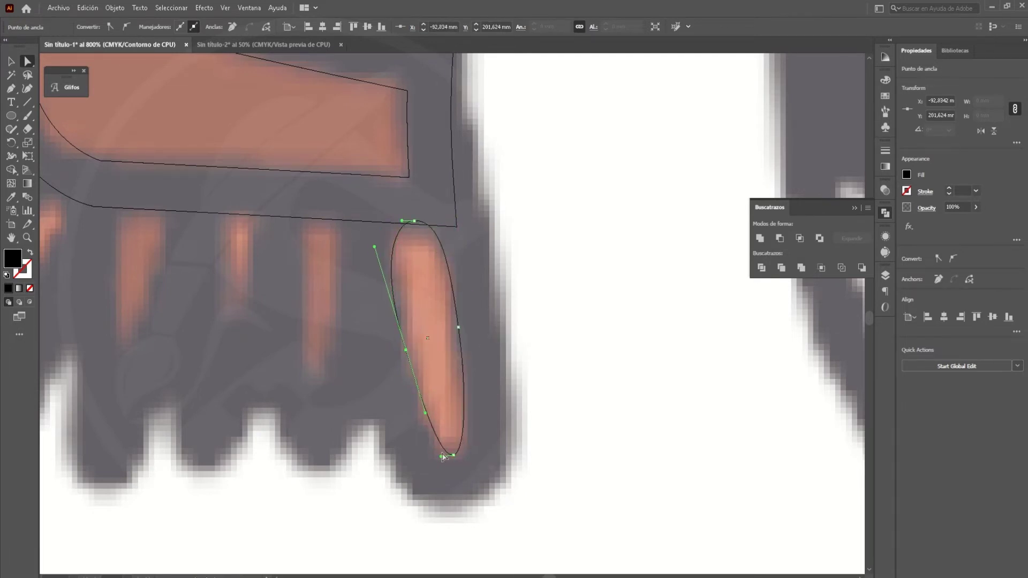
scroll(461, 390, up, 1)
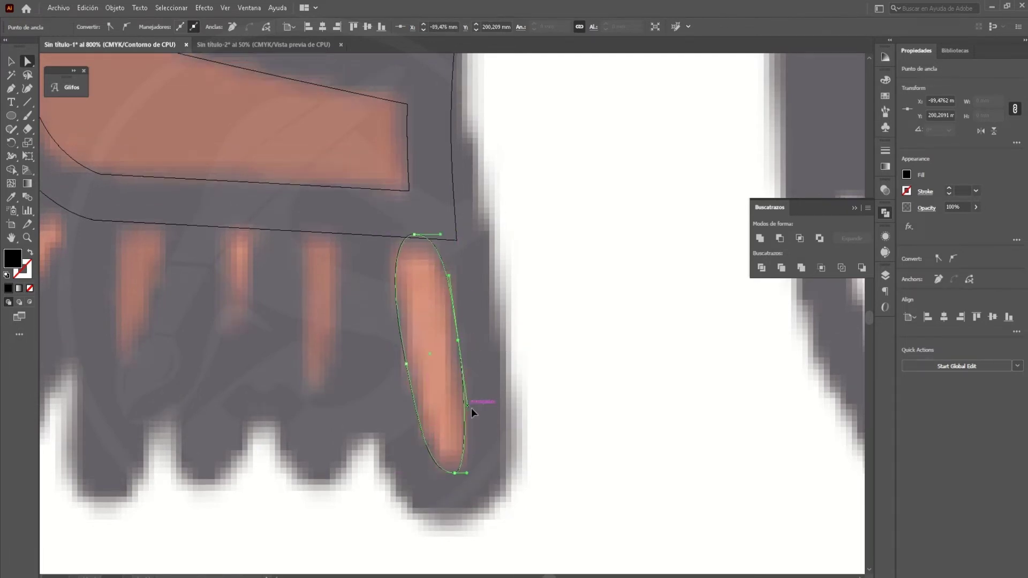
Colour the first fringe strand red and adjust its outline stroke.
key(ctrl+y)
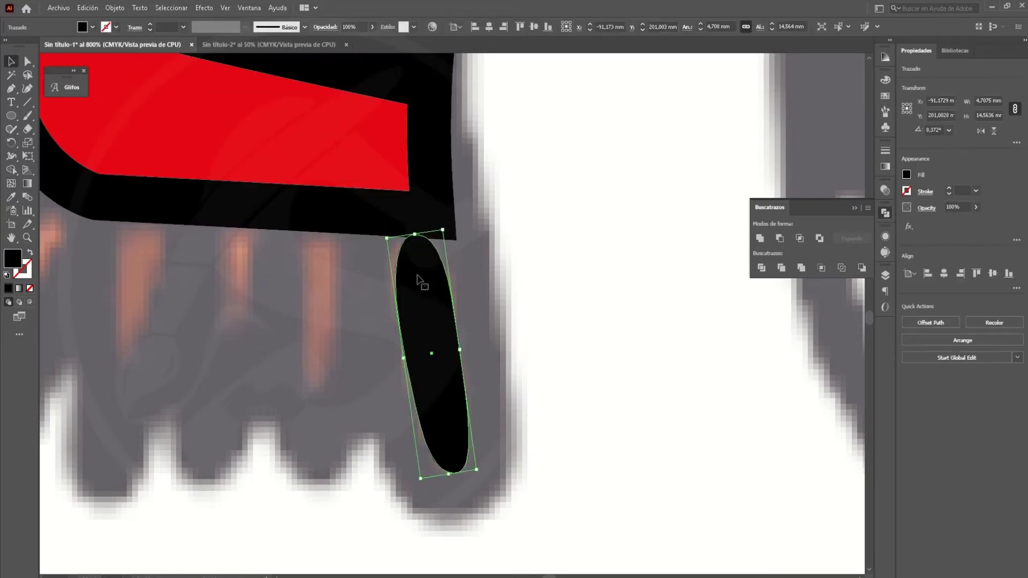
click(92, 27)
key(ctrl+shift+a)
click(443, 345)
click(136, 27)
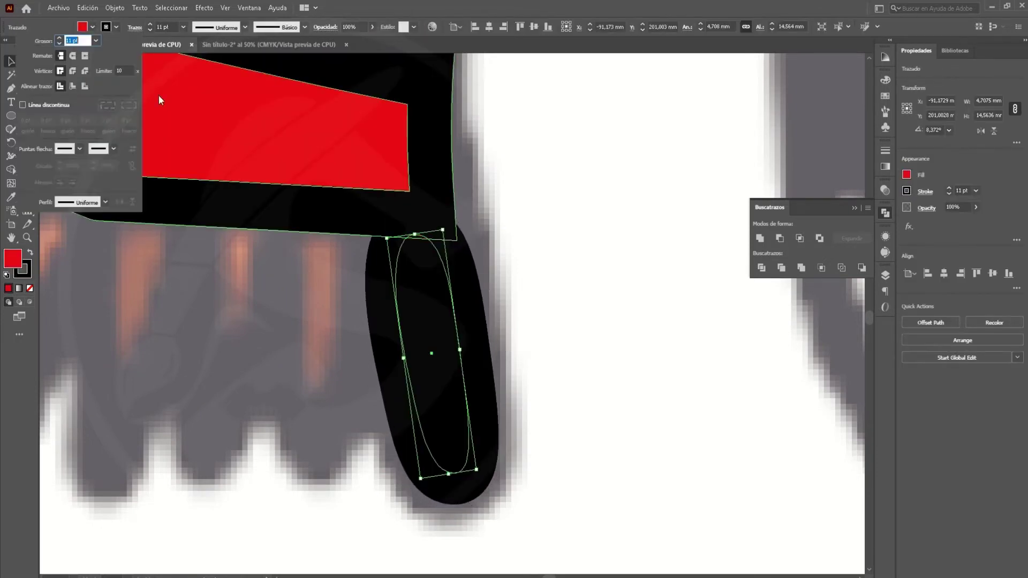
key(ctrl+shift+a)
Draw a tall narrow ellipse over the next strand and nudge its anchors to fit.
key(ctrl+y)
key(ctrl+plus)
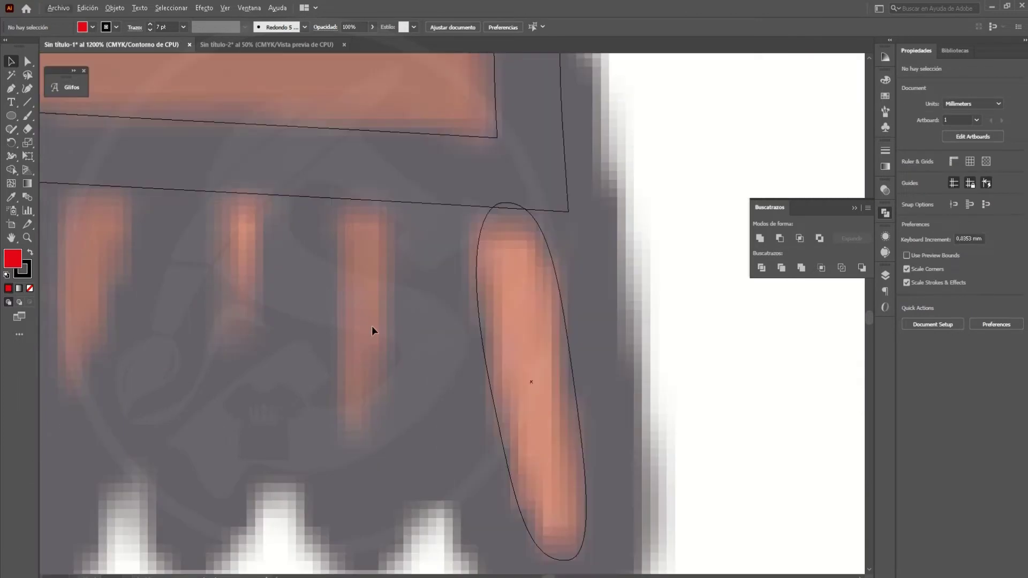
key(l)
mouse_move(341, 273)
mouse_down()
mouse_move(385, 319)
mouse_move(363, 429)
mouse_up()
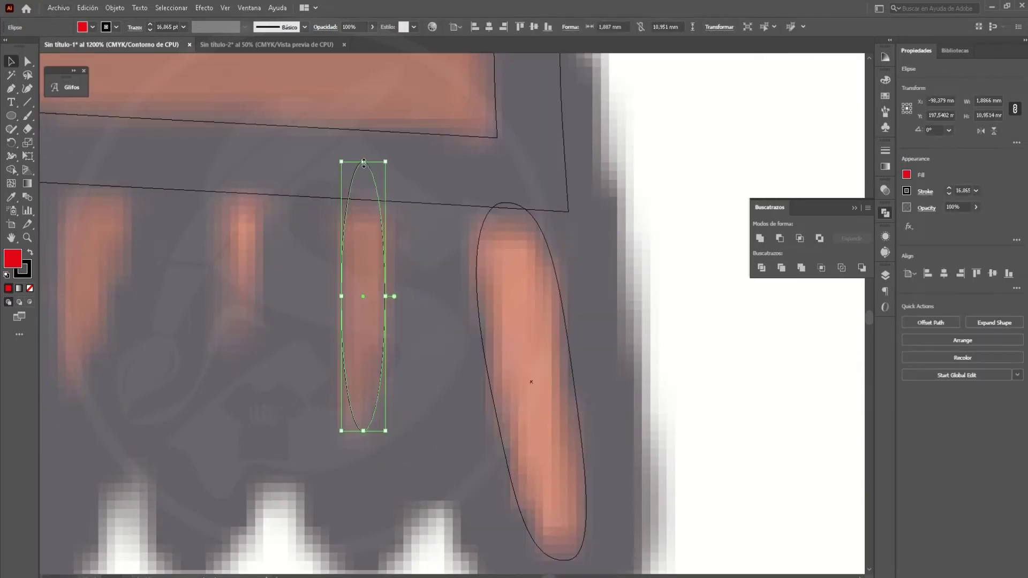
drag(363, 161, 363, 200)
key(a)
click(339, 234)
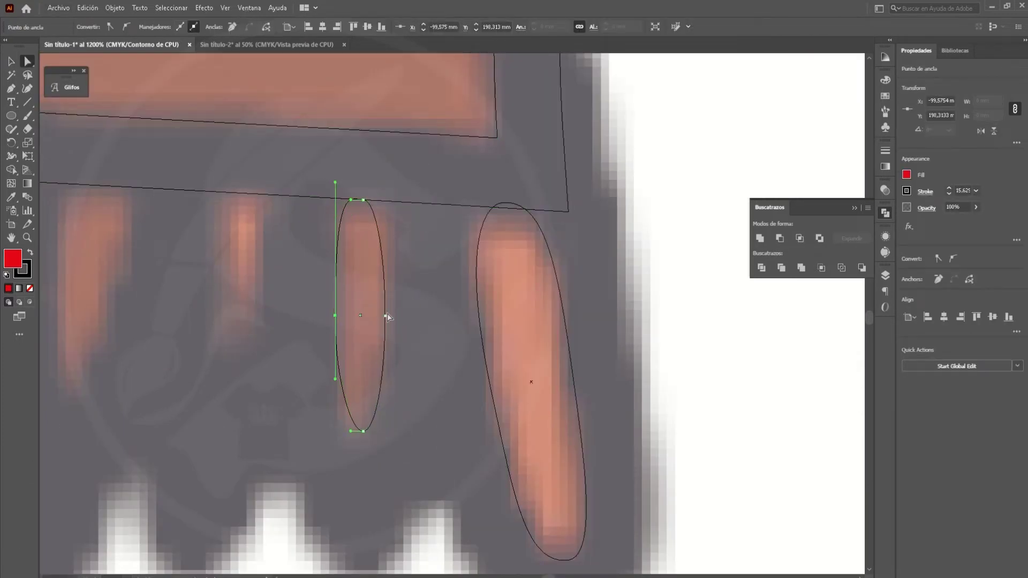
drag(386, 318, 388, 318)
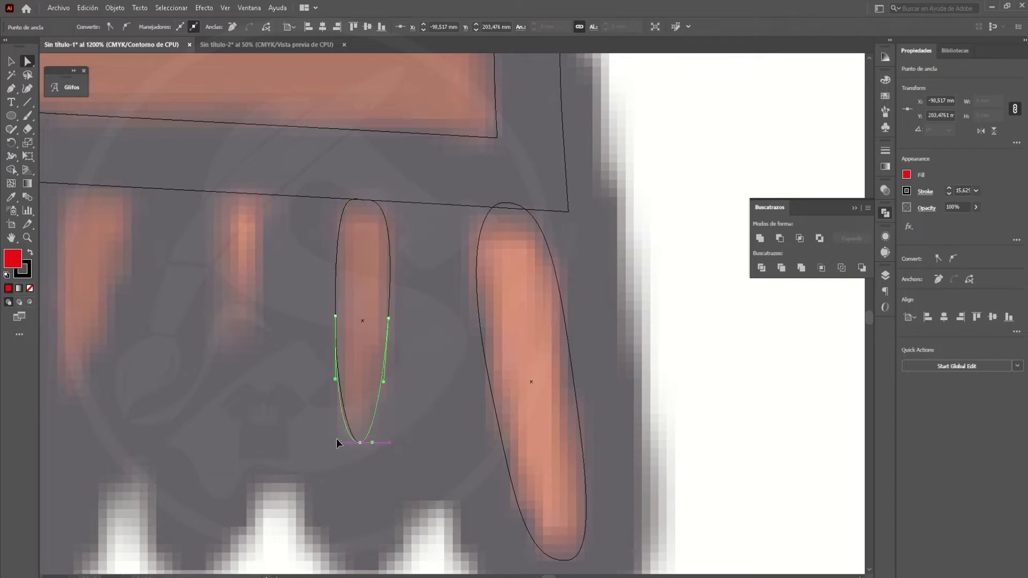
Reselect the upright strand ellipse and return to the filled colour preview.
click(396, 374)
click(387, 352)
key(v)
key(ctrl+y)
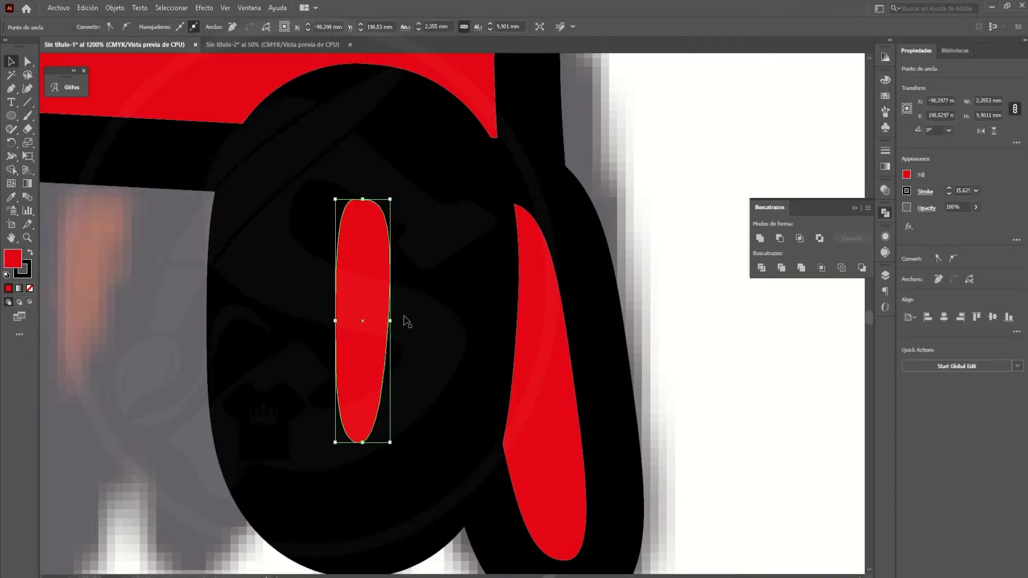
scroll(163, 25, down, 5)
scroll(163, 25, down, 2)
scroll(163, 26, down, 2)
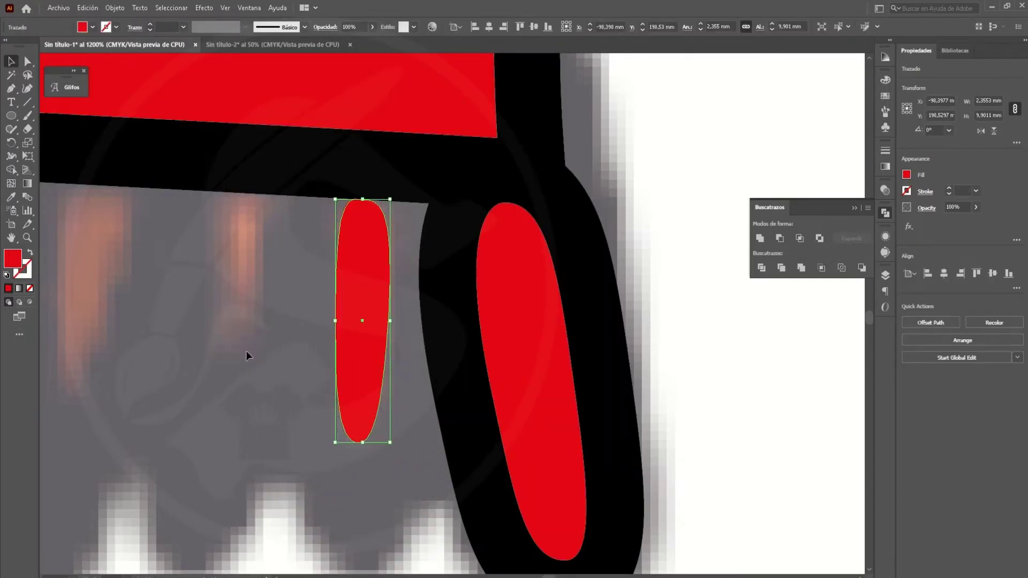
scroll(164, 25, down, 5)
scroll(298, 248, down, 3)
Draw a new ellipse for the next strand and stretch it up to the scarf edge.
scroll(365, 301, up, 3)
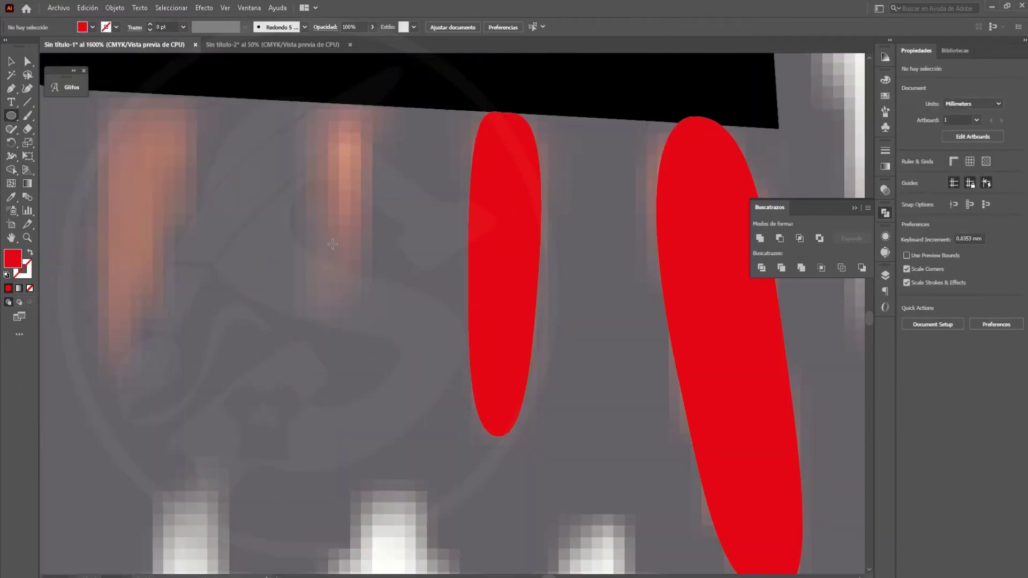
key(l)
drag(313, 169, 364, 224)
key(ctrl+y)
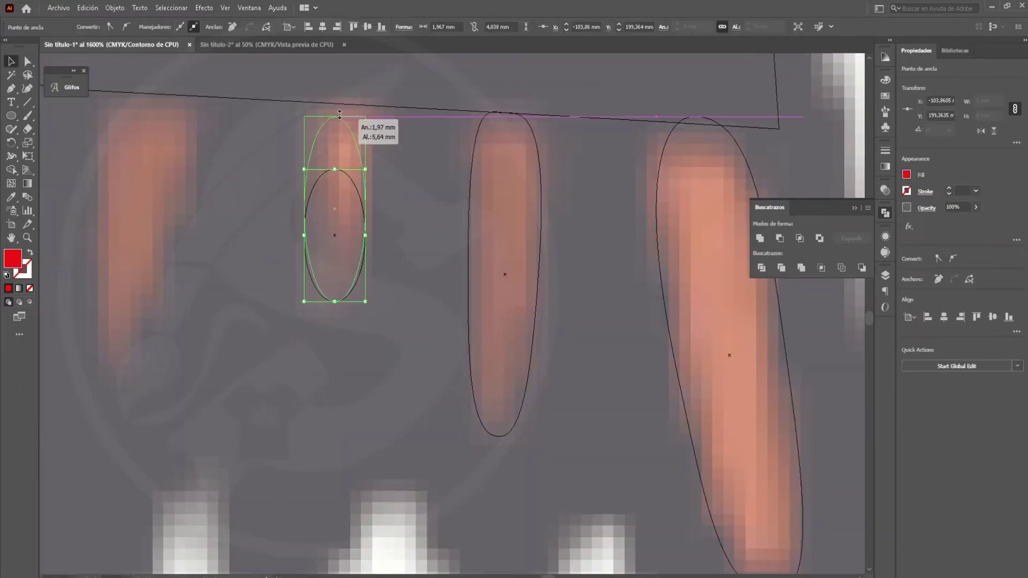
drag(340, 114, 339, 99)
key(a)
drag(367, 201, 377, 111)
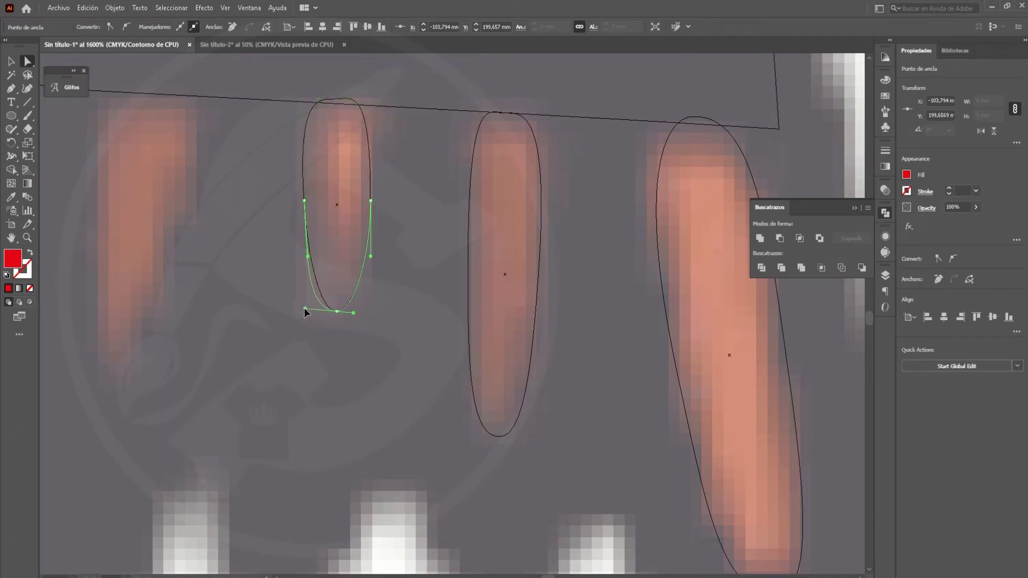
Bend the new strand's top into a hook and preview it filled.
scroll(383, 133, up, 2)
scroll(359, 150, up, 1)
key(p)
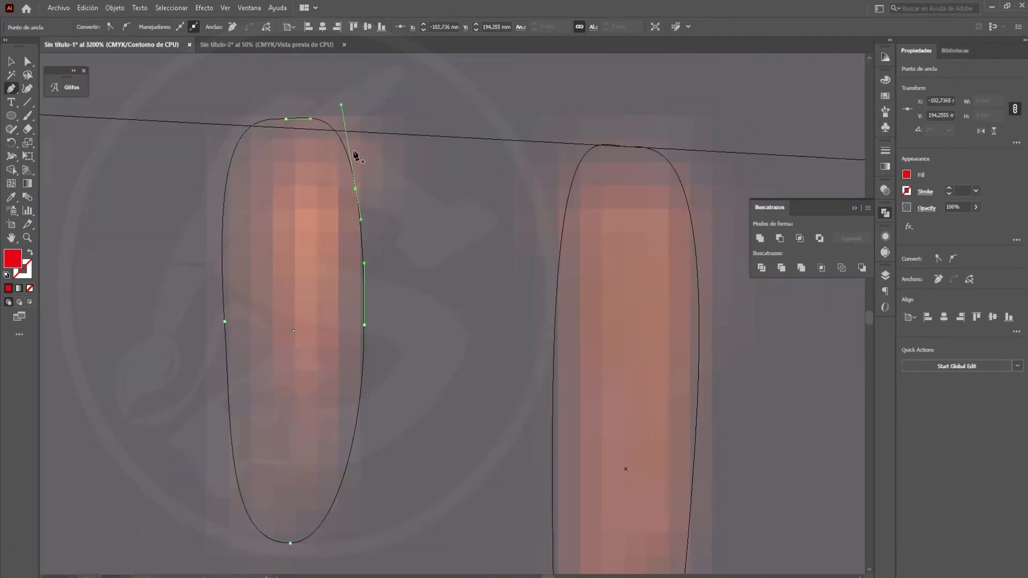
drag(397, 133, 400, 134)
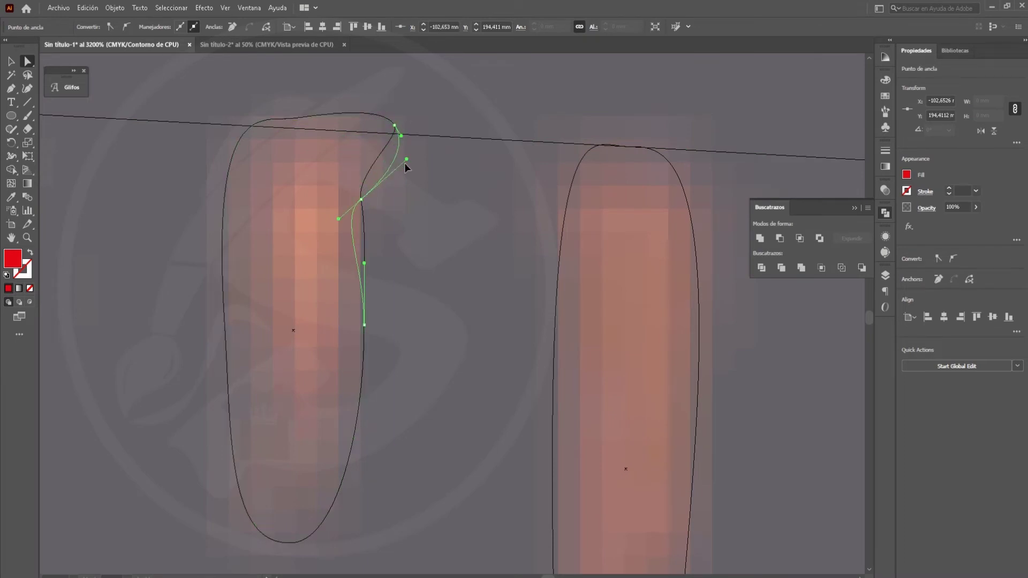
key(ctrl+shift+a)
key(ctrl+minus)
key(ctrl+y)
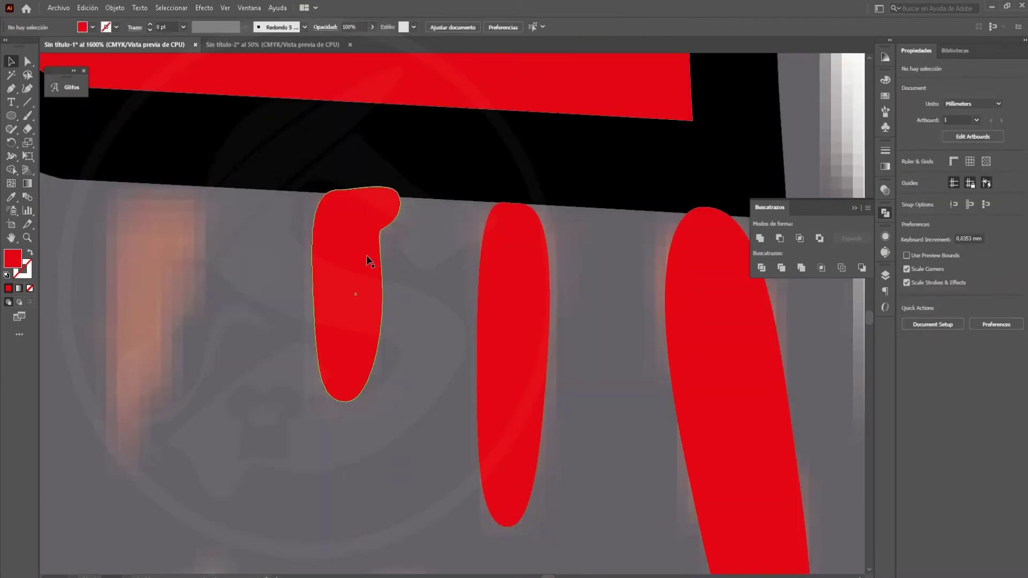
Trace another small closed strand shape with a straight level top edge using the Pen.
key(ctrl+y)
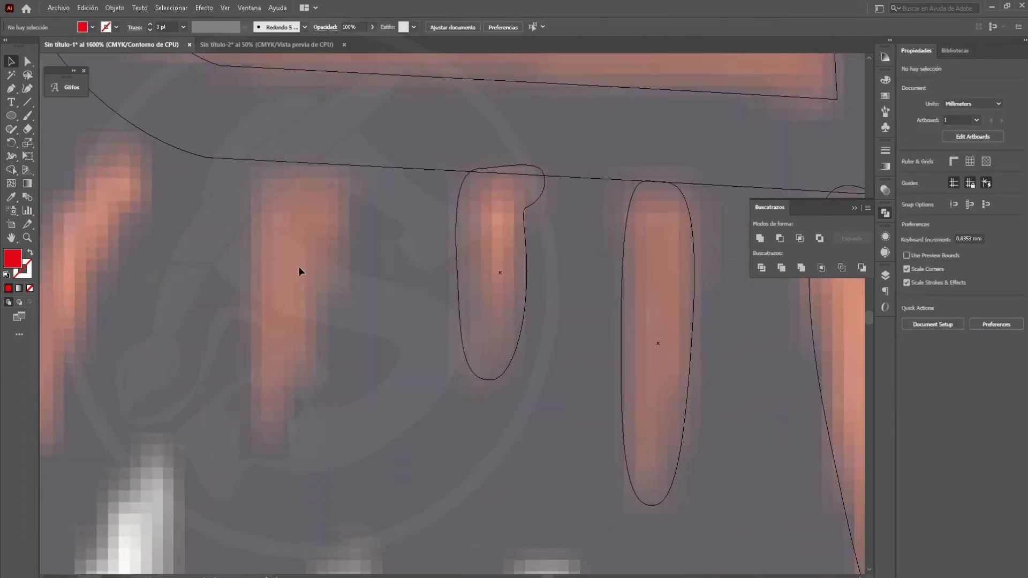
key(p)
click(337, 172)
shift+click(249, 173)
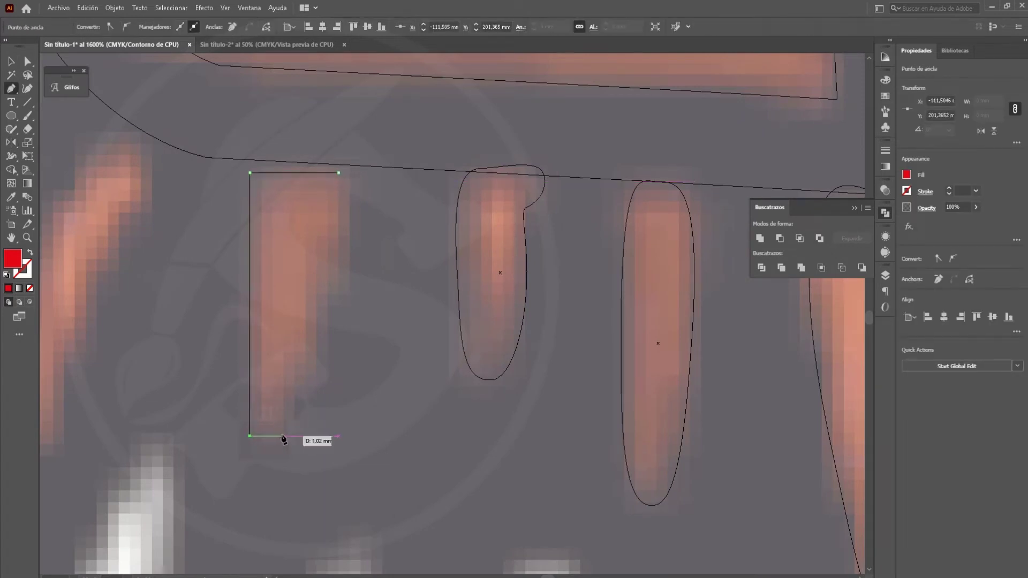
click(338, 173)
key(a)
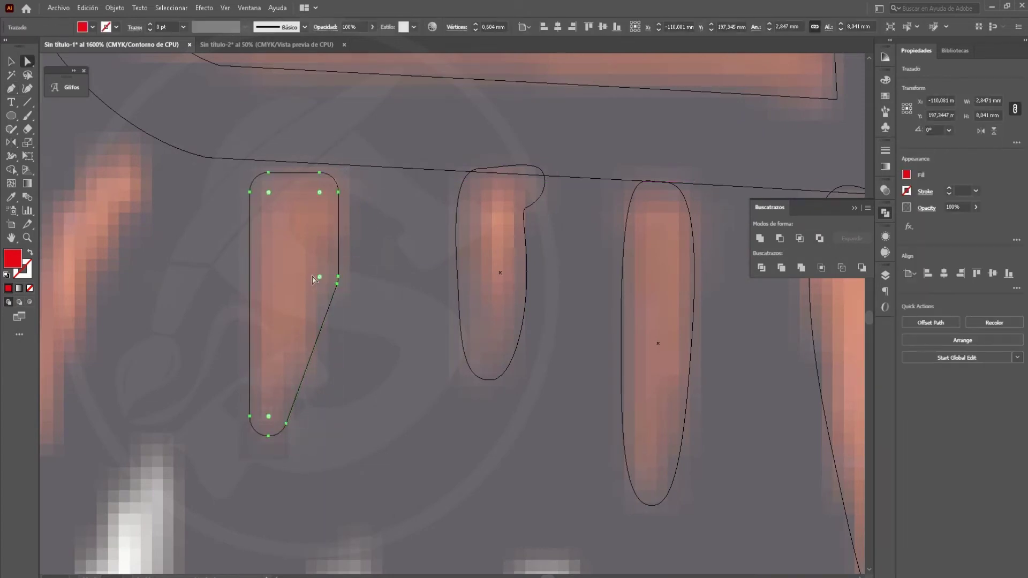
key(ctrl+y)
key(ctrl+y)
key(v)
Pen-trace the leftmost fringe strand, curving around its bottom end.
drag(115, 295, 356, 321)
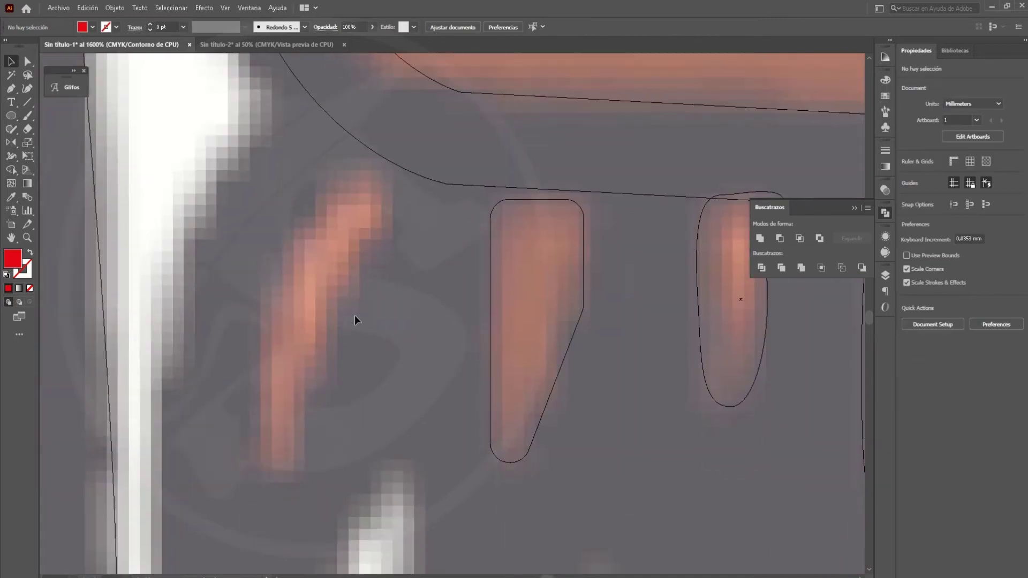
key(ctrl+shift+a)
key(o)
click(364, 242)
click(299, 401)
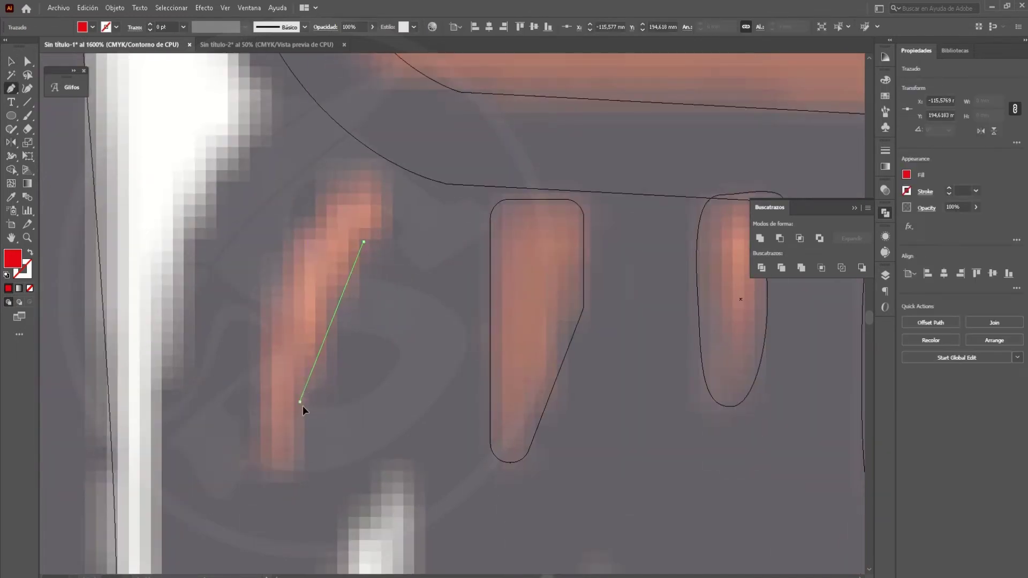
drag(298, 439, 256, 444)
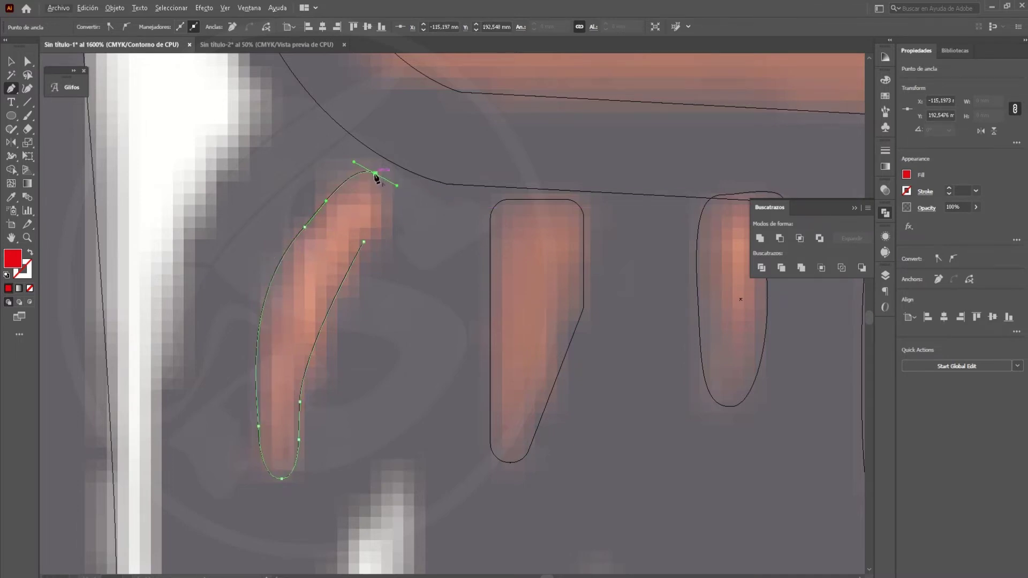
Convert the leftmost strand's sharp top corner to smooth and reposition it along the strand.
key(a)
click(363, 242)
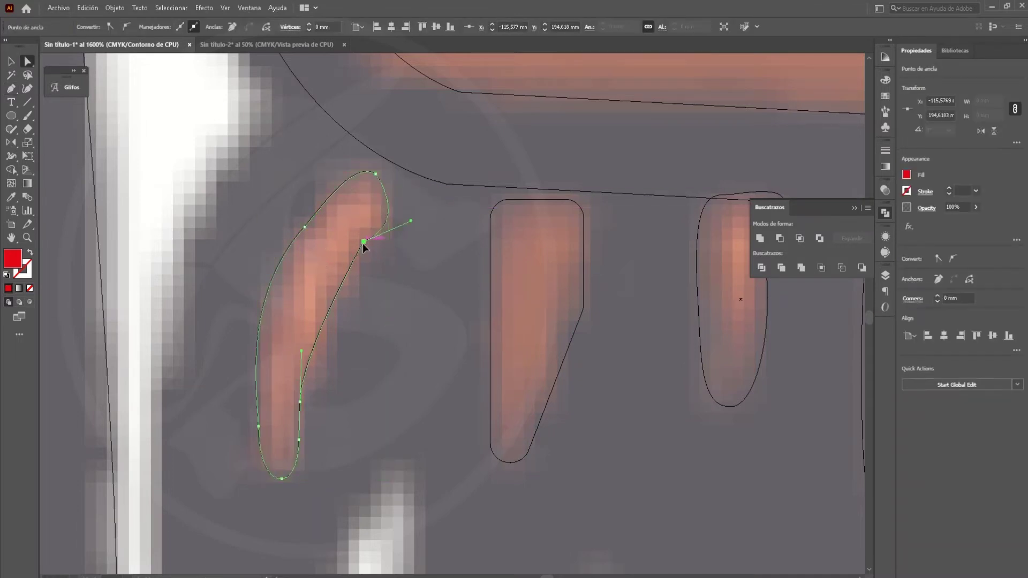
click(128, 28)
drag(364, 242, 373, 246)
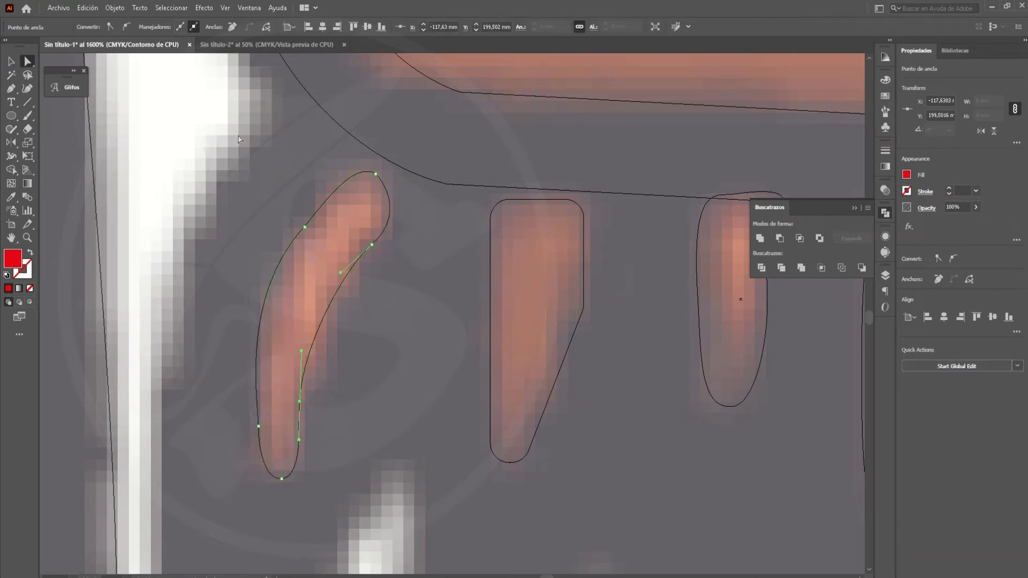
click(348, 363)
key(p)
key(ctrl+y)
key(ctrl+minus)
Start the fringe outline path at the scarf end's right edge, redoing a misplaced anchor.
scroll(428, 443, up, 3)
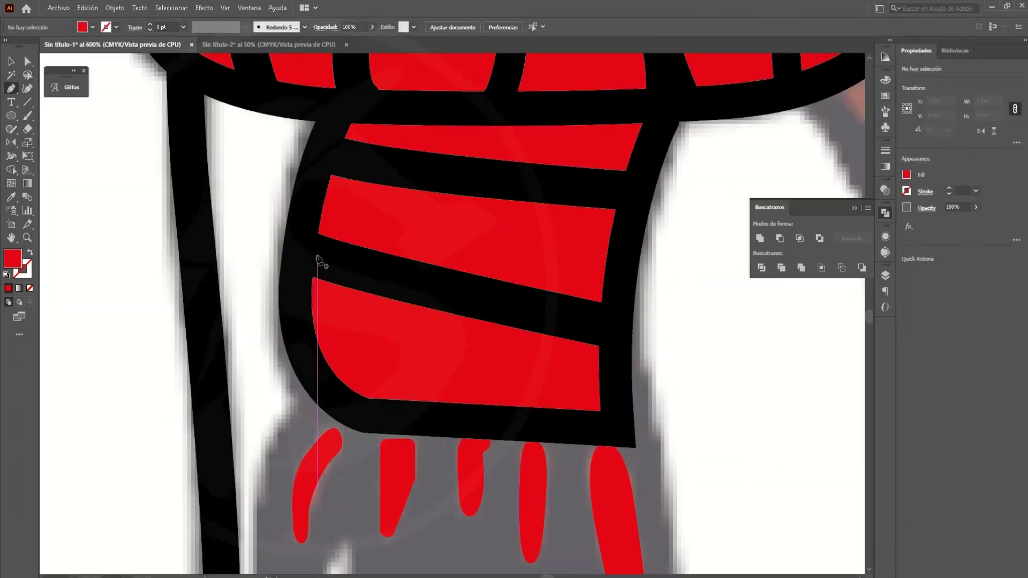
key(ctrl+y)
scroll(428, 294, down, 2)
scroll(428, 294, right, 4)
click(470, 168)
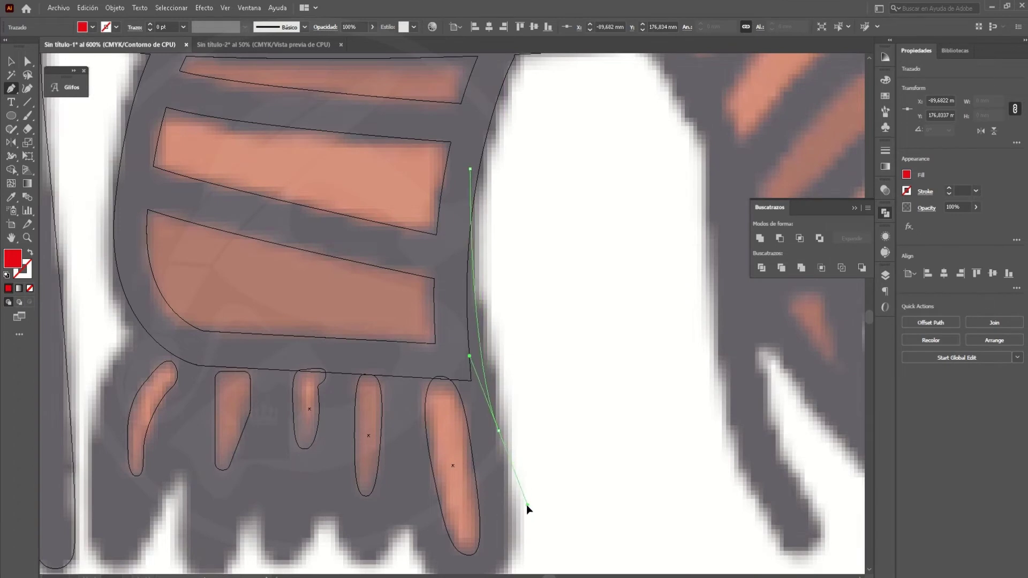
key(ctrl+z)
drag(524, 527, 509, 504)
scroll(506, 503, down, 2)
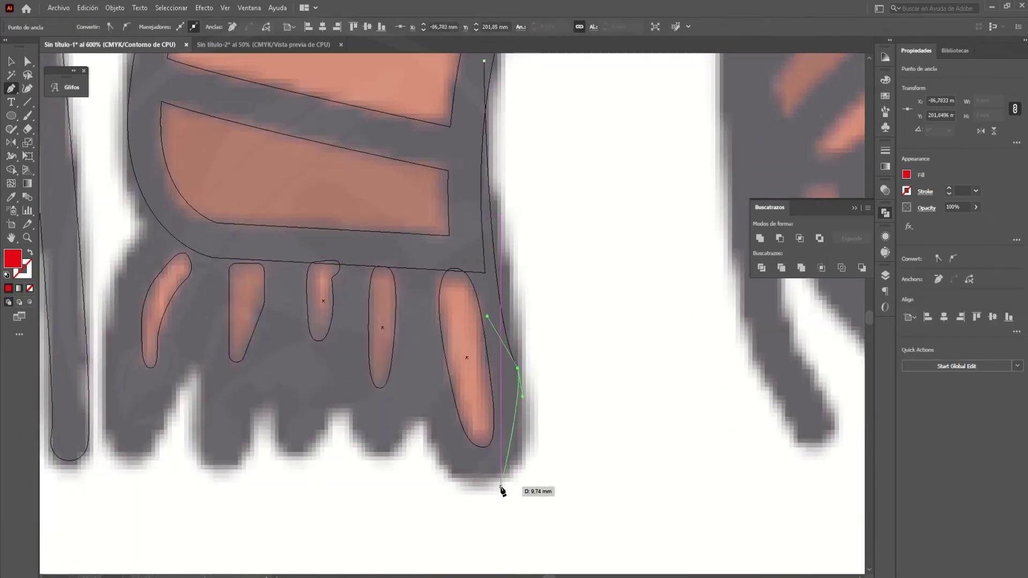
Continue the outline with curved anchors along the fringe's wavy bottom edge.
click(426, 425)
scroll(421, 427, up, 3)
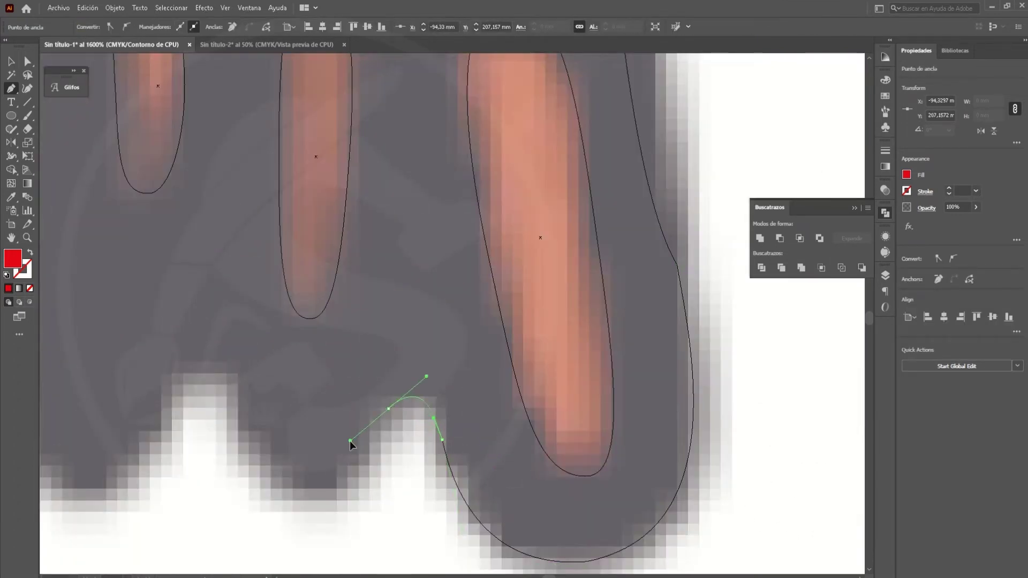
drag(378, 412, 378, 410)
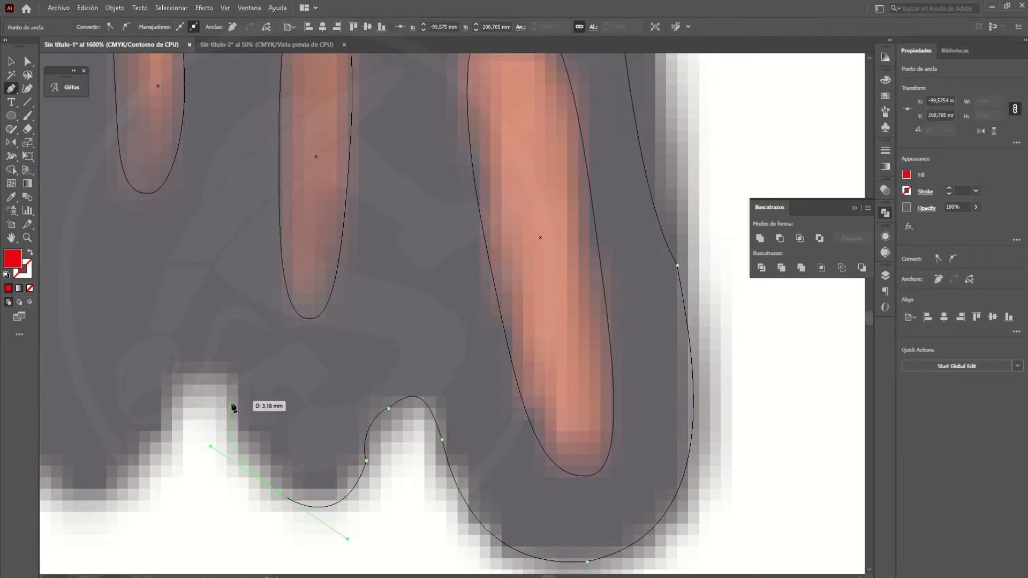
drag(157, 423, 149, 451)
scroll(214, 449, left, 3)
scroll(245, 461, down, 1)
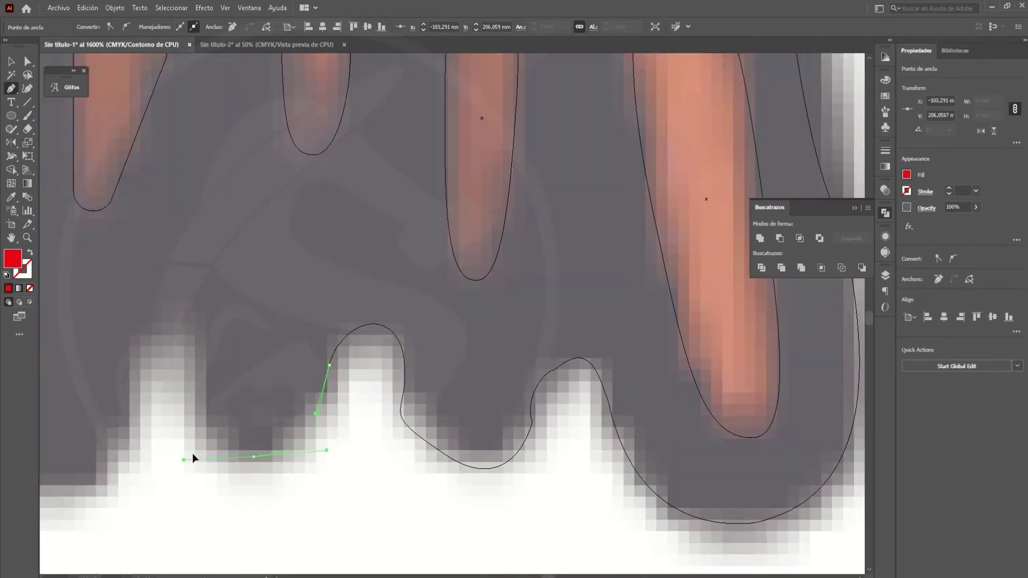
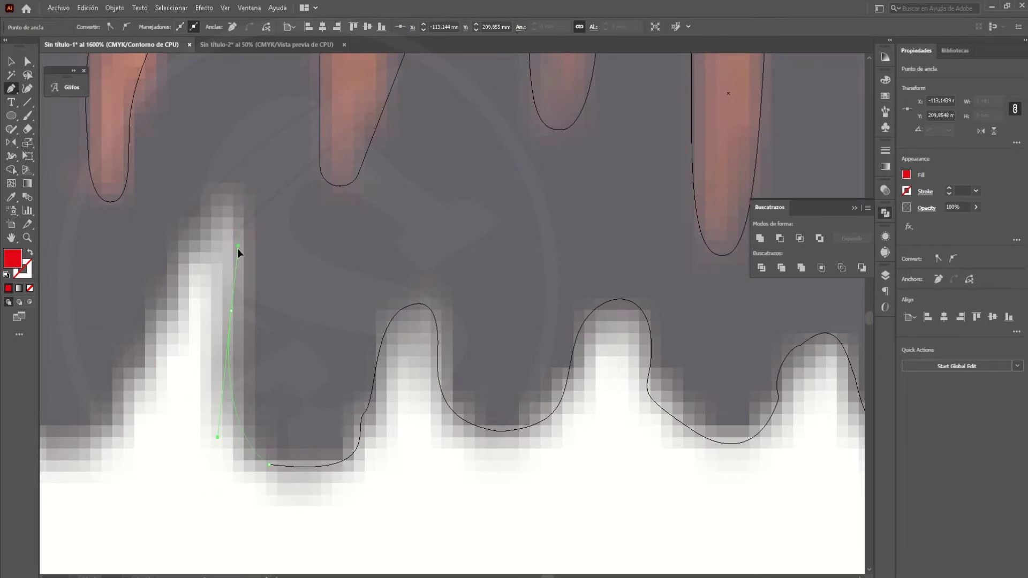
Complete the scarf-end outline with curved points along the wavy fringe, then return to Preview.
drag(178, 303, 242, 346)
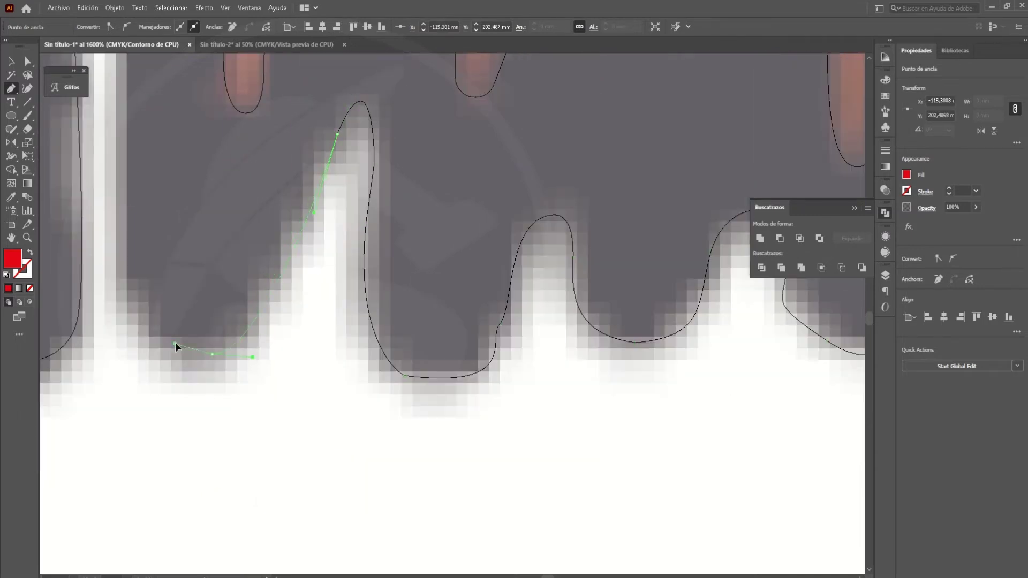
alt+scroll(122, 167, down, 1)
scroll(139, 191, up, 5)
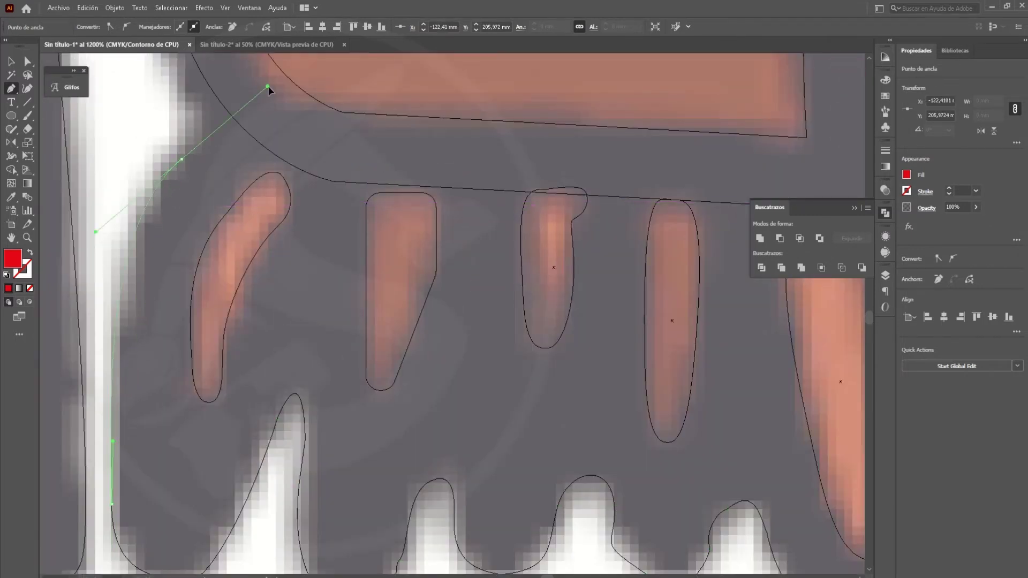
drag(269, 91, 201, 142)
scroll(206, 131, up, 4)
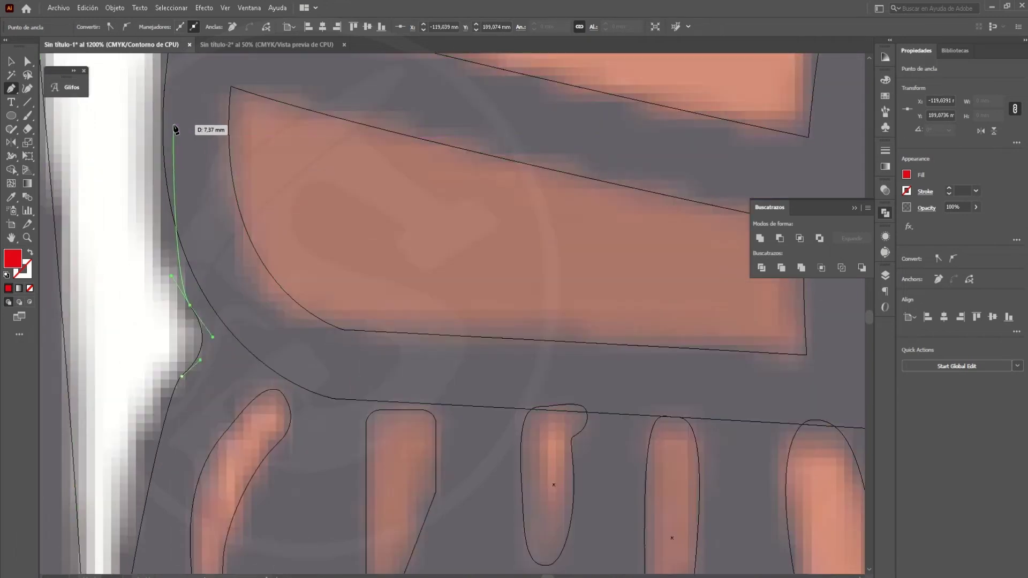
scroll(230, 321, up, 10)
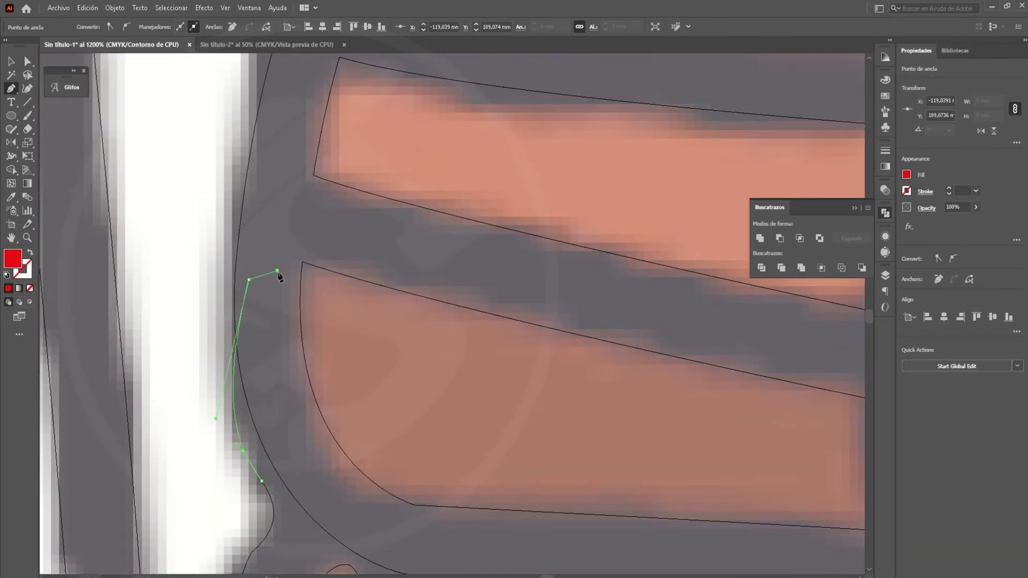
alt+scroll(279, 276, down, 4)
key(v)
key(ctrl+y)
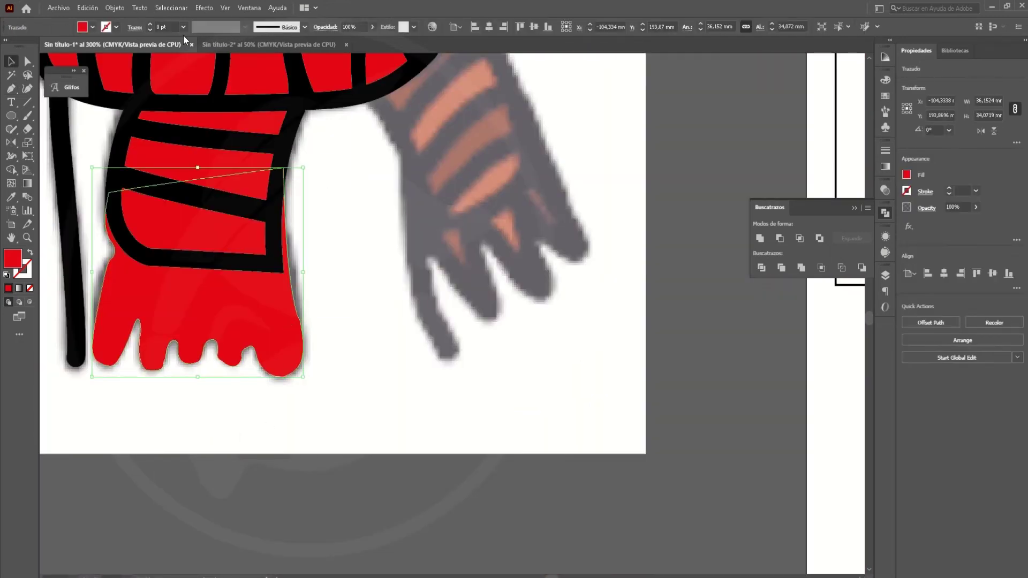
Fill the scarf-end shape with black and reshape the first fringe curve in Outline mode.
click(92, 27)
click(29, 47)
key(ctrl+y)
alt+scroll(214, 369, up, 3)
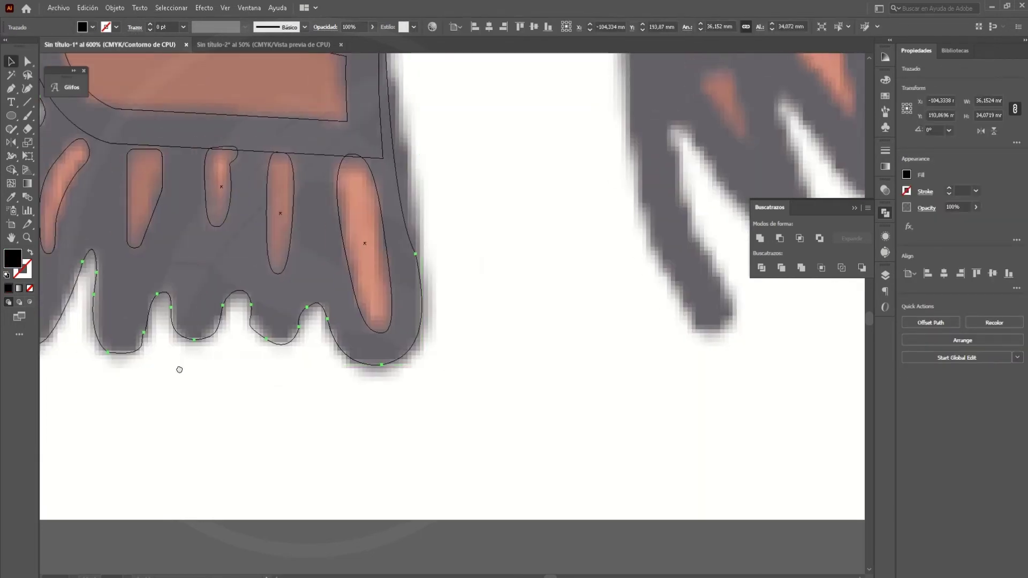
alt+scroll(214, 370, up, 5)
key(a)
click(338, 323)
mouse_move(337, 325)
mouse_down()
mouse_move(346, 335)
mouse_move(348, 320)
mouse_up()
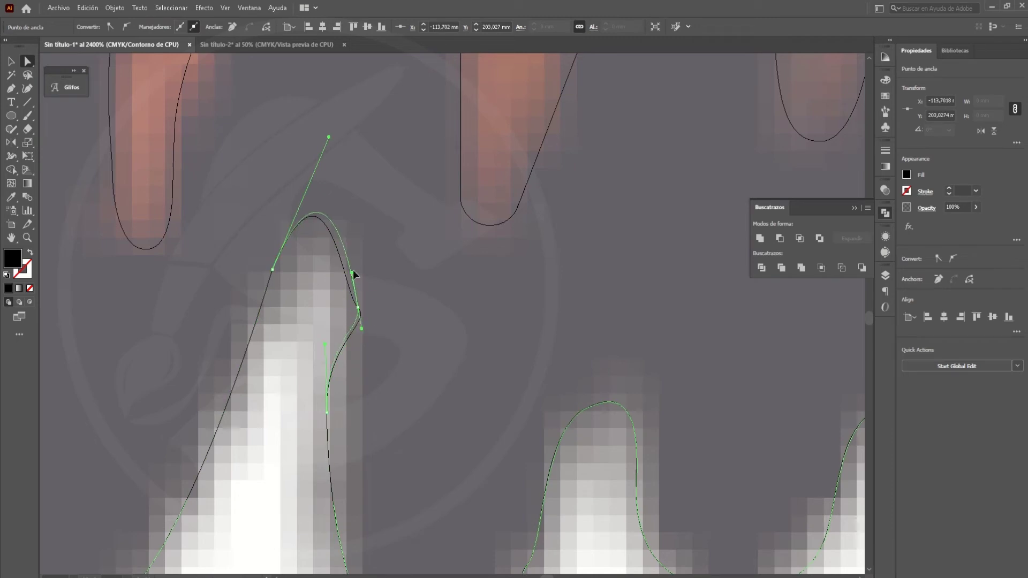
Adjust the anchors at the fringe gaps so the curves follow the sketch's drips.
scroll(316, 407, down, 2)
scroll(332, 375, down, 2)
scroll(343, 346, down, 2)
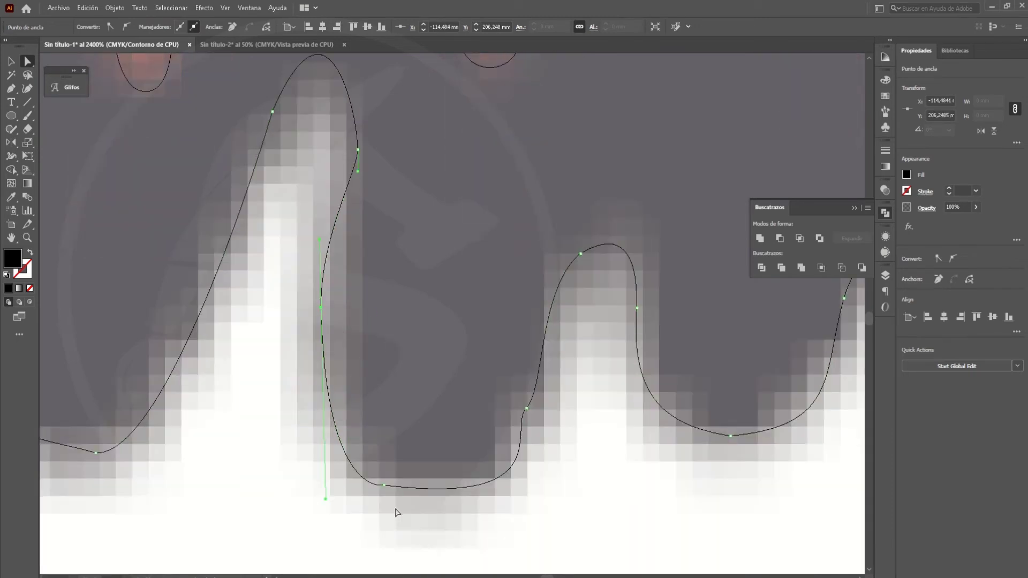
click(439, 386)
click(526, 409)
drag(405, 494, 513, 484)
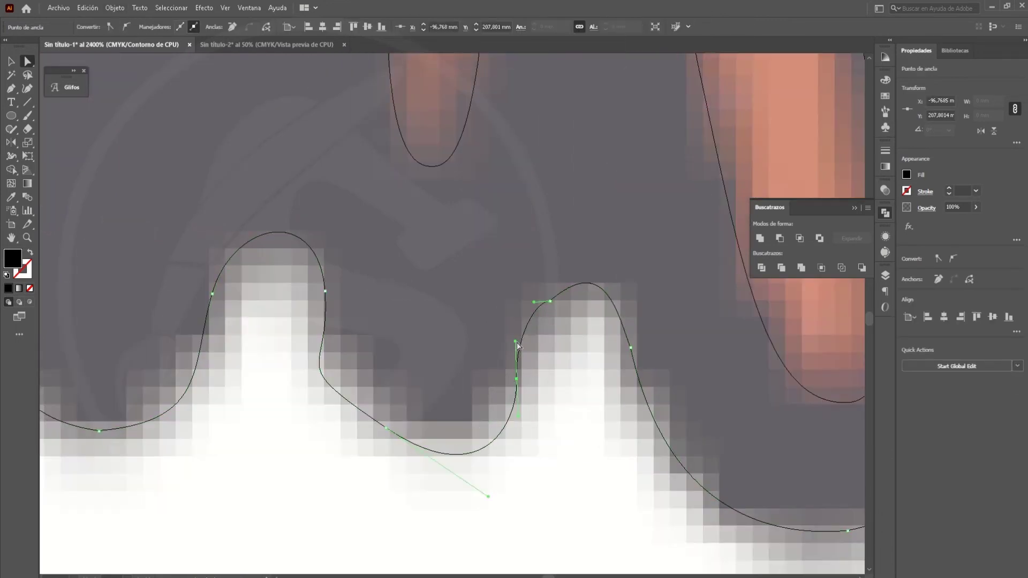
click(549, 302)
scroll(594, 408, down, 3)
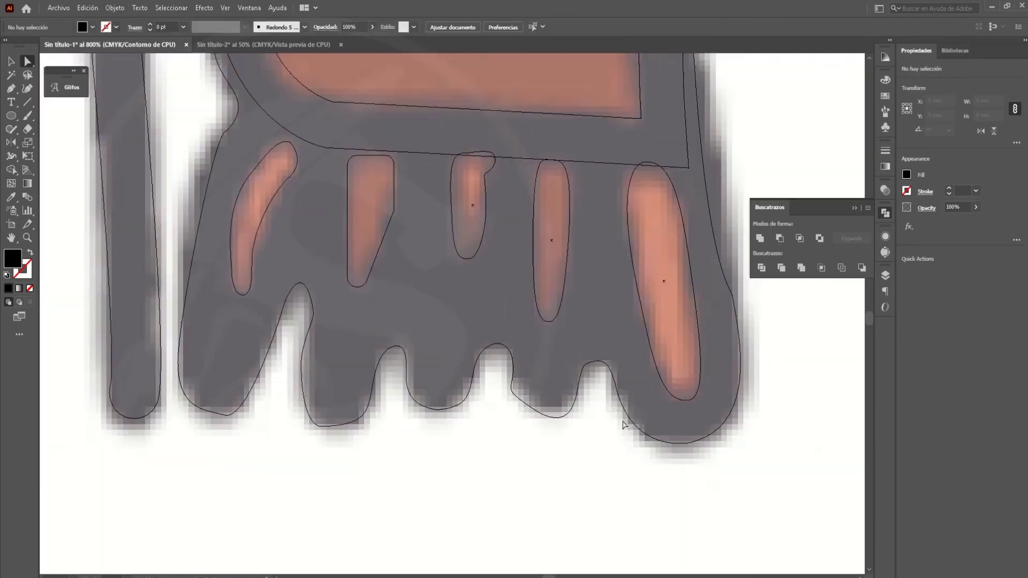
click(598, 338)
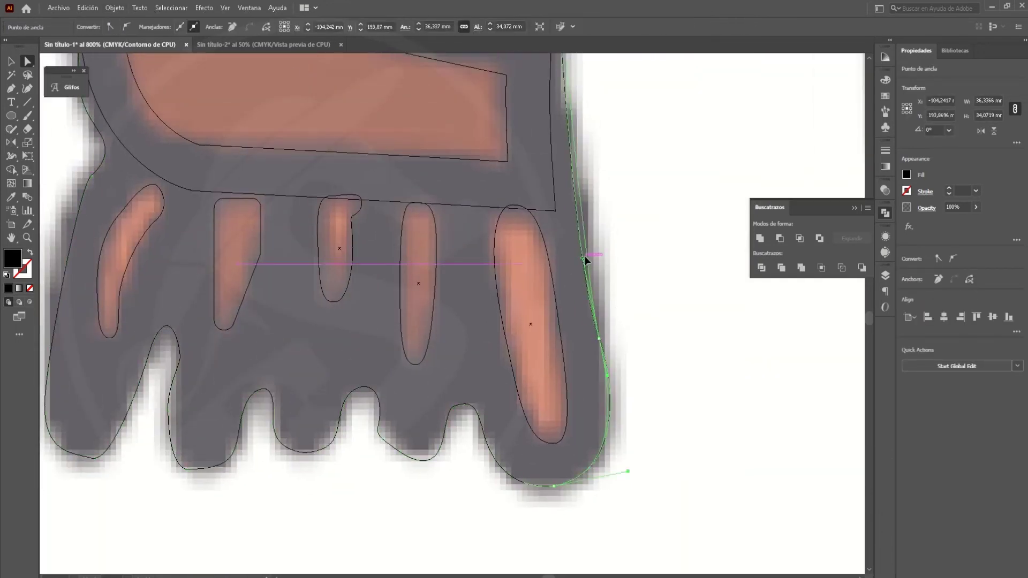
click(668, 300)
scroll(669, 309, down, 2)
scroll(667, 279, up, 1)
key(ctrl+y)
Select the scarf-end and stripe shapes and trim their overlap with Pathfinder.
key(ctrl+y)
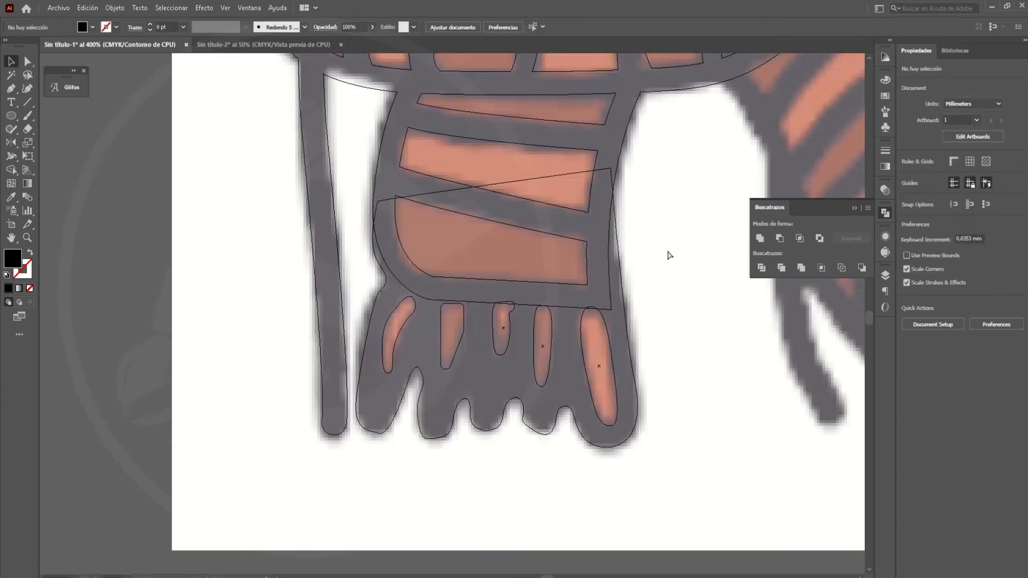
key(ctrl+y)
drag(678, 374, 391, 259)
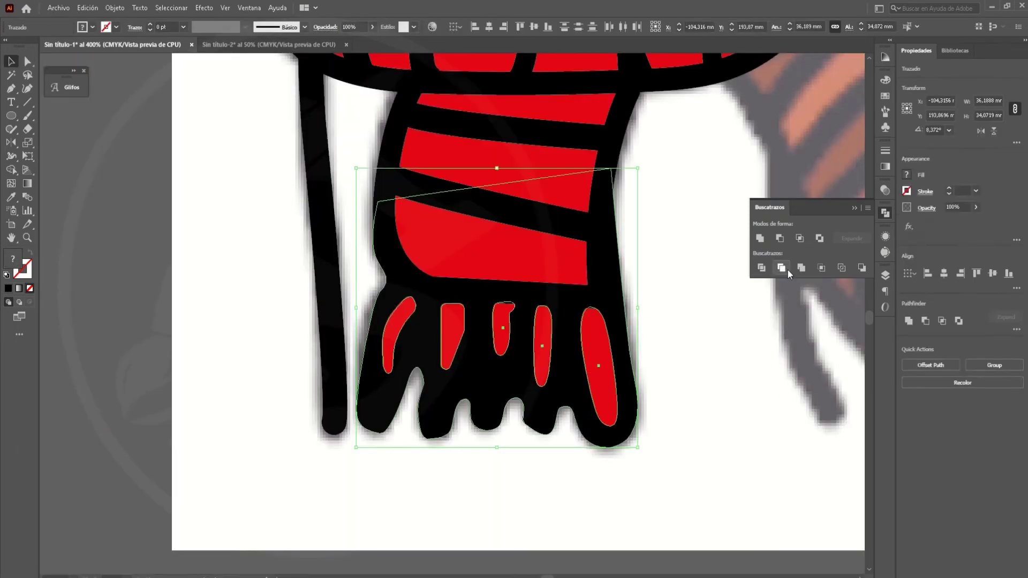
mouse_move(663, 174)
mouse_down()
mouse_move(586, 316)
mouse_move(679, 243)
mouse_up()
click(644, 294)
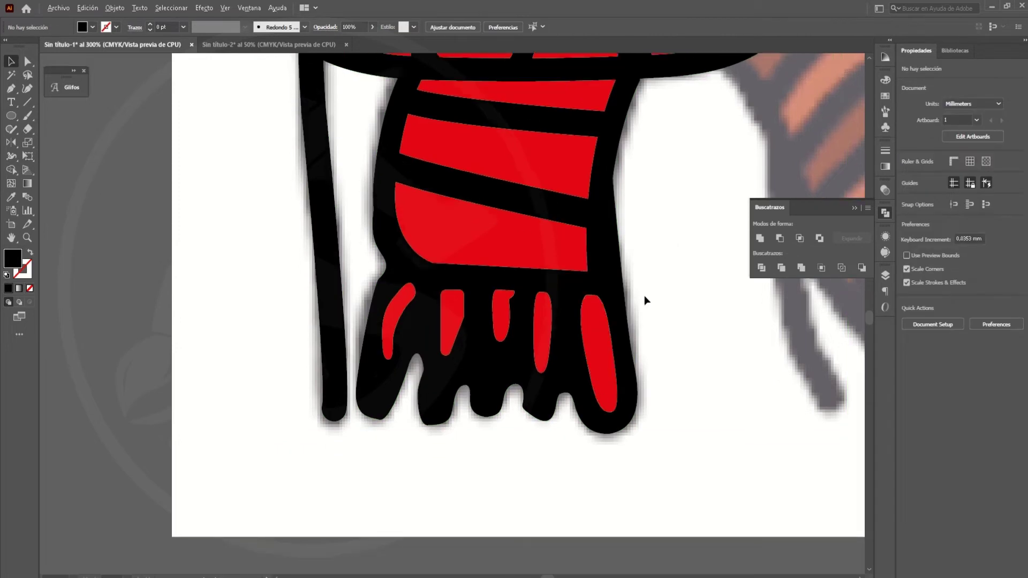
scroll(535, 374, down, 2)
scroll(349, 461, up, 5)
Tweak an anchor on the scarf end's outer edge with Direct Selection.
key(a)
click(296, 381)
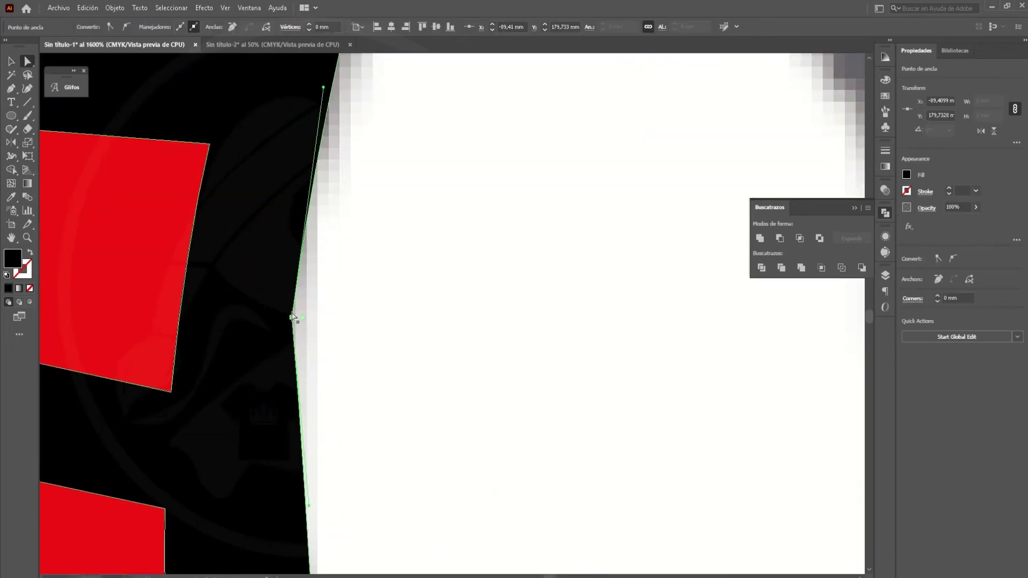
scroll(375, 374, down, 3)
scroll(440, 379, down, 2)
scroll(429, 328, down, 2)
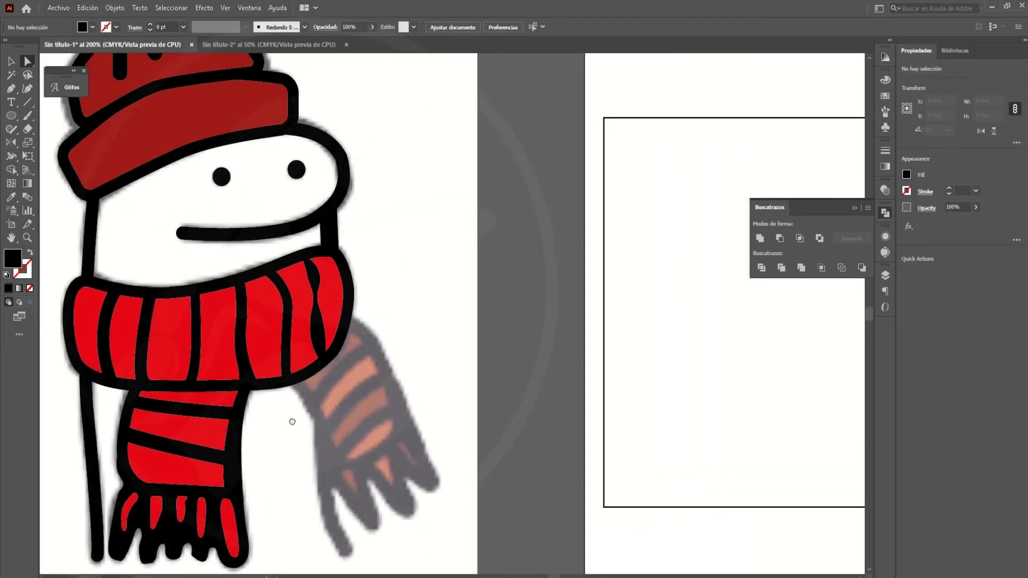
scroll(291, 420, down, 1)
scroll(332, 463, up, 3)
Start tracing the second scarf tail in Outline mode with curved points down its edge.
scroll(361, 348, down, 1)
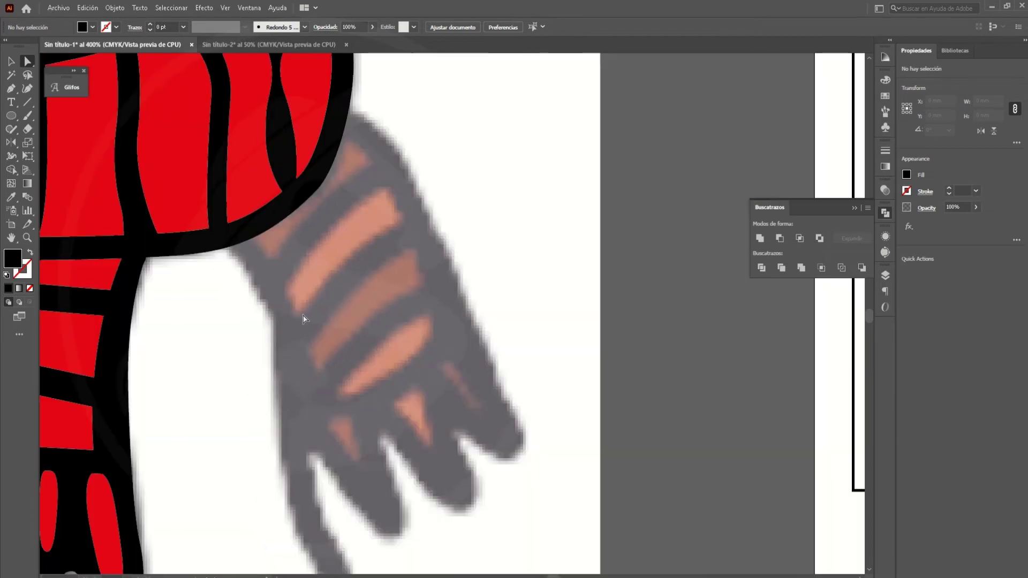
scroll(305, 317, up, 2)
key(p)
key(ctrl+y)
click(199, 282)
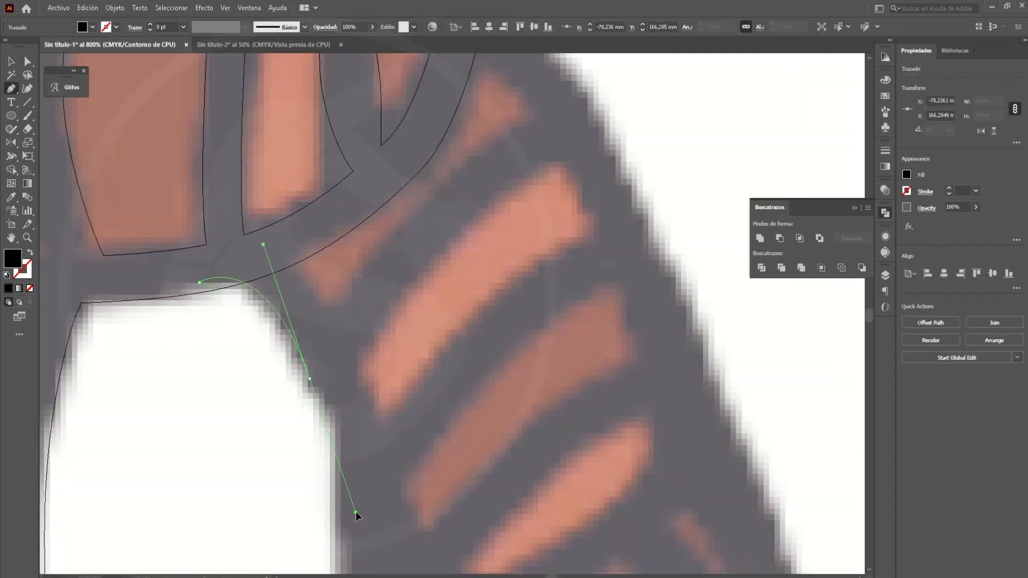
scroll(328, 413, down, 1)
drag(312, 376, 307, 431)
scroll(313, 483, down, 2)
mouse_move(358, 486)
mouse_down()
mouse_move(369, 493)
mouse_move(457, 449)
mouse_up()
scroll(380, 515, up, 3)
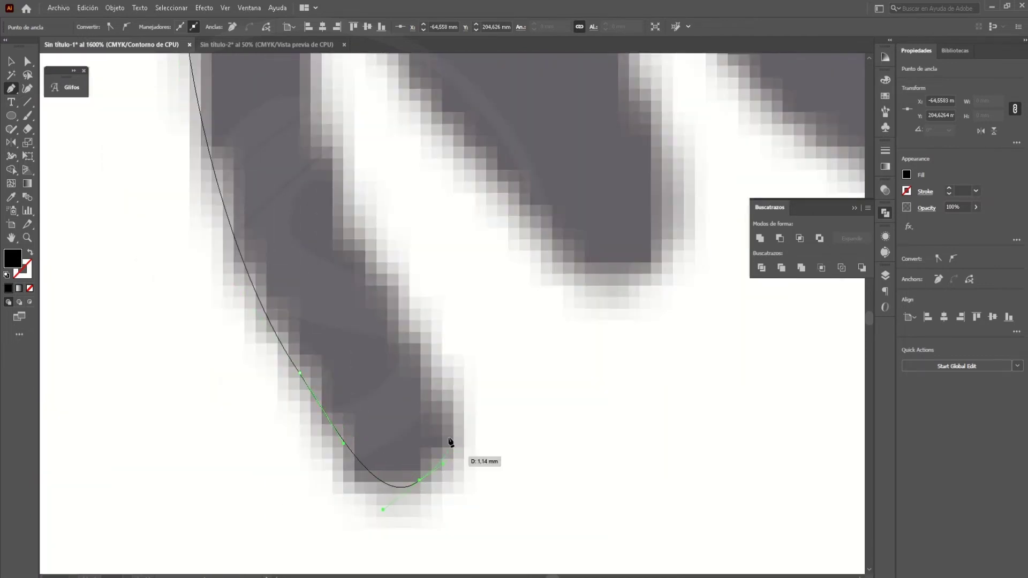
Trace curved points around the fringe strands, rounding off their tips.
scroll(323, 267, up, 3)
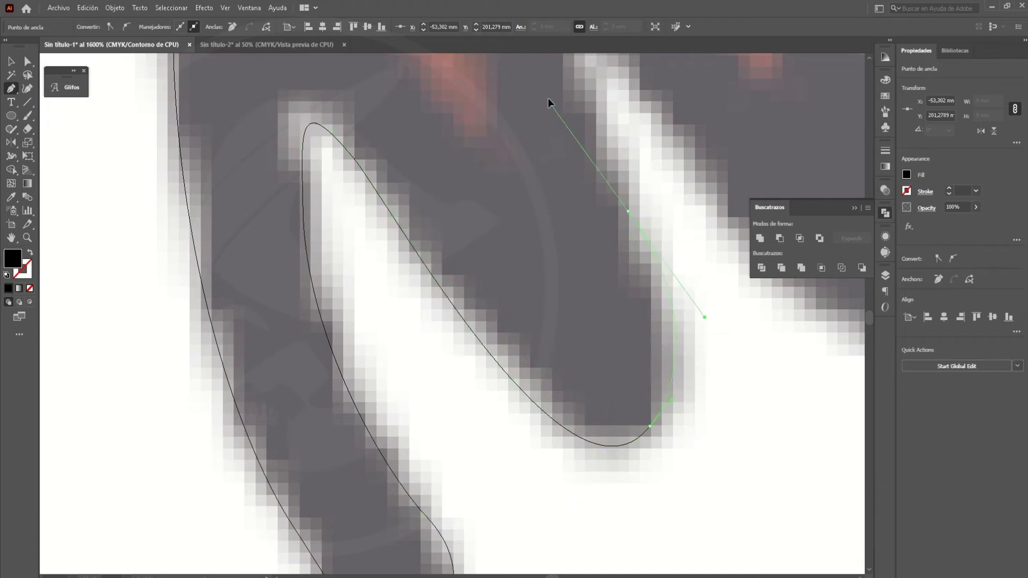
scroll(593, 152, up, 1)
drag(593, 152, 588, 165)
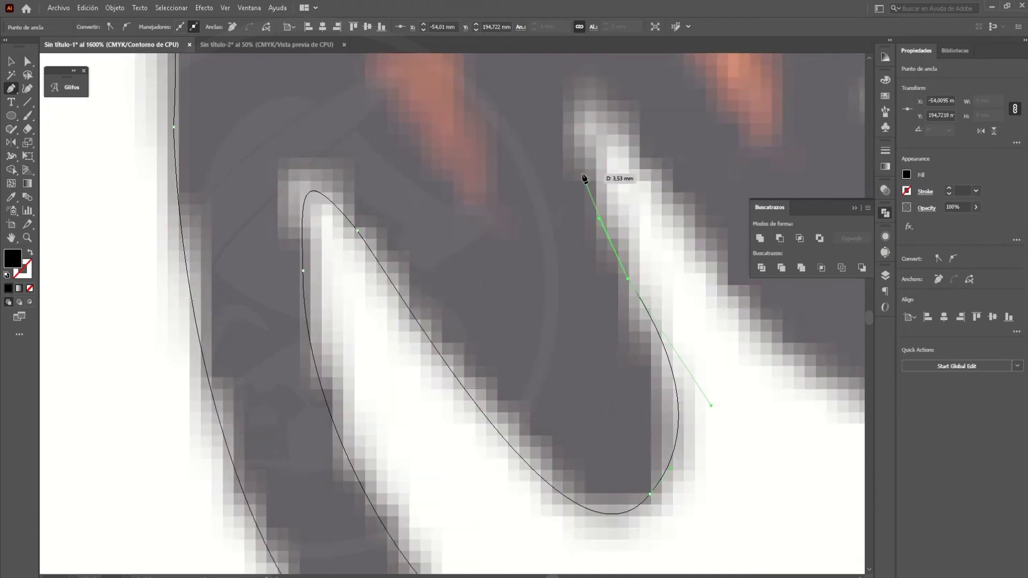
scroll(703, 277, right, 6)
scroll(703, 277, down, 1)
drag(703, 277, 311, 247)
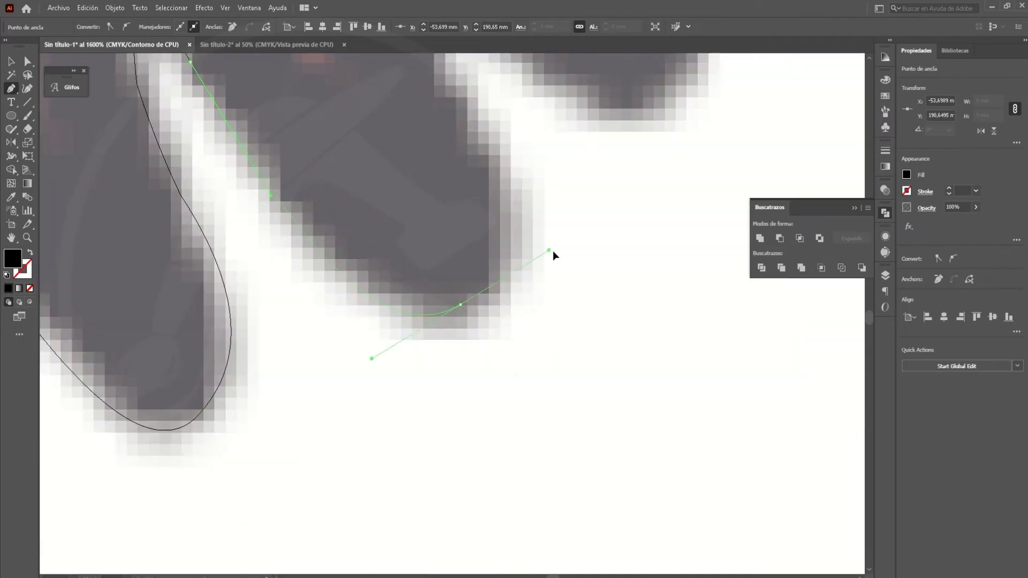
scroll(505, 241, up, 2)
drag(482, 291, 451, 246)
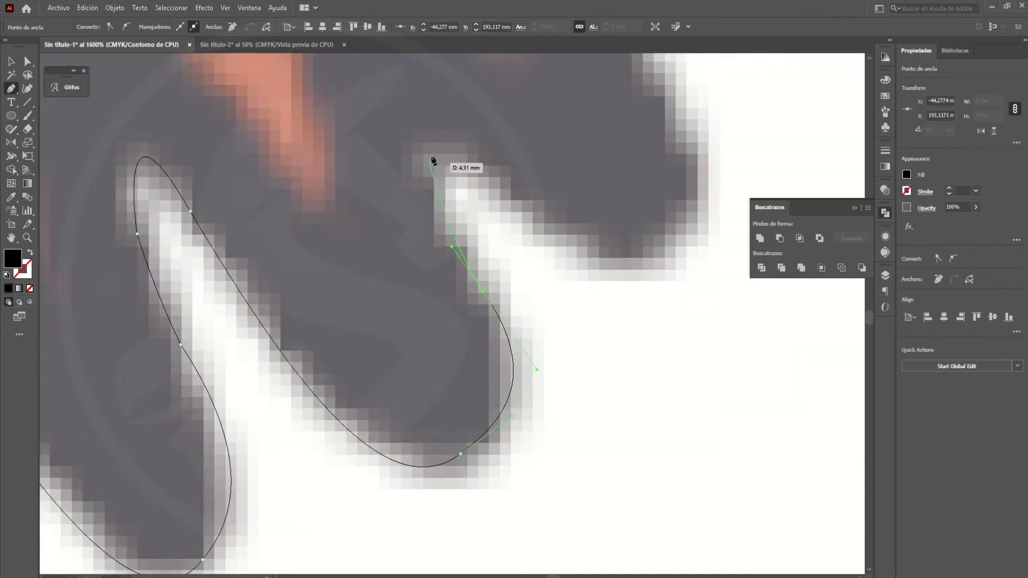
drag(436, 120, 434, 142)
drag(509, 191, 562, 249)
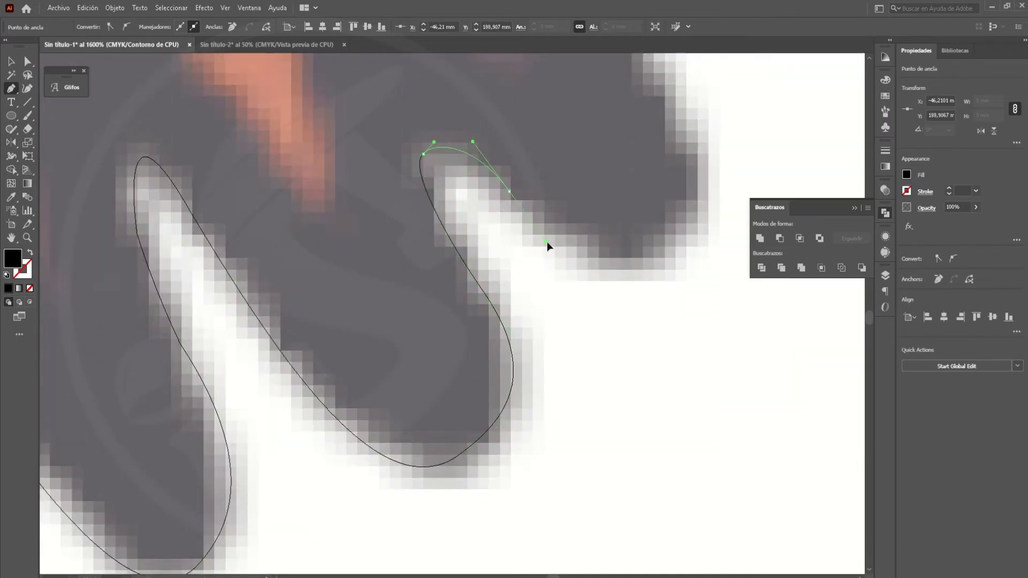
Add another curved point where the scarf tail meets the neck wrap.
scroll(562, 248, right, 4)
scroll(562, 249, up, 1)
drag(389, 336, 415, 309)
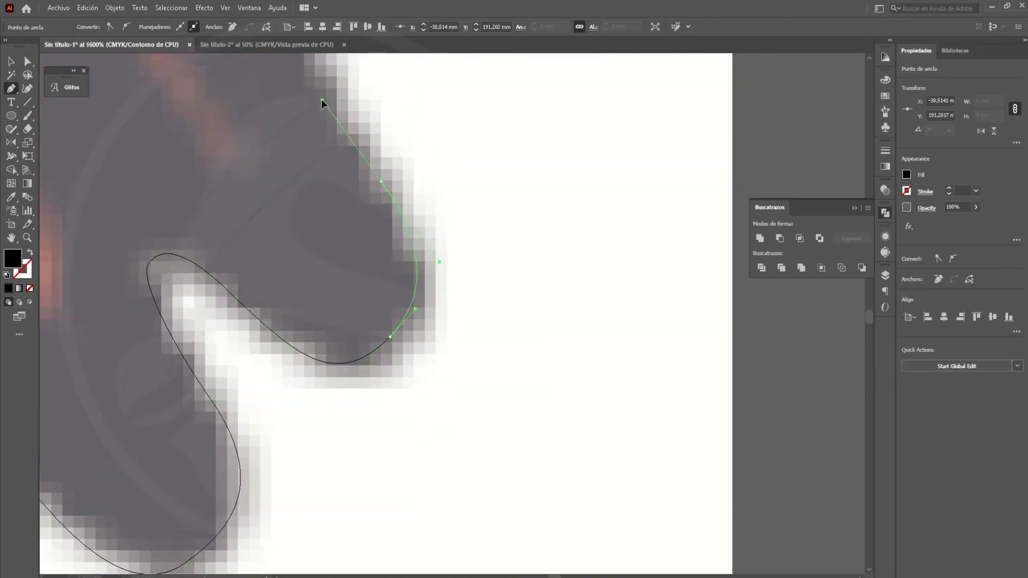
scroll(322, 100, down, 3)
scroll(333, 236, up, 1)
scroll(280, 207, up, 1)
scroll(249, 157, up, 1)
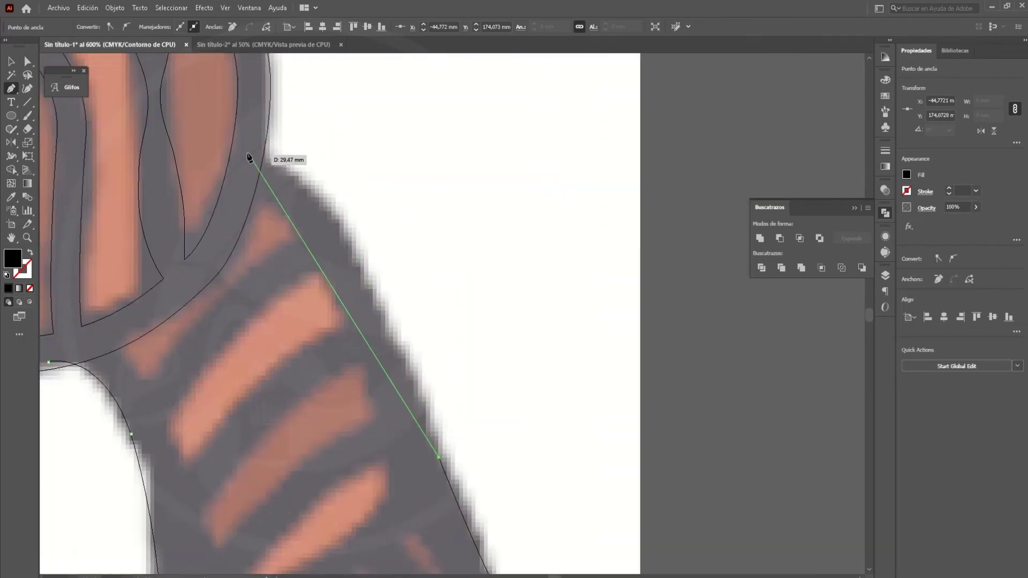
scroll(276, 343, left, 3)
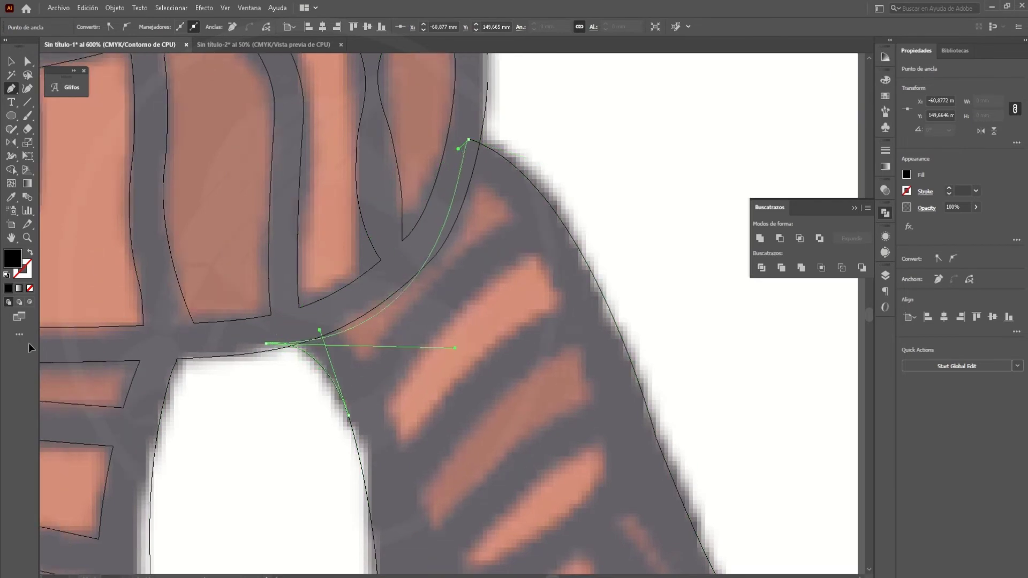
scroll(375, 348, left, 3)
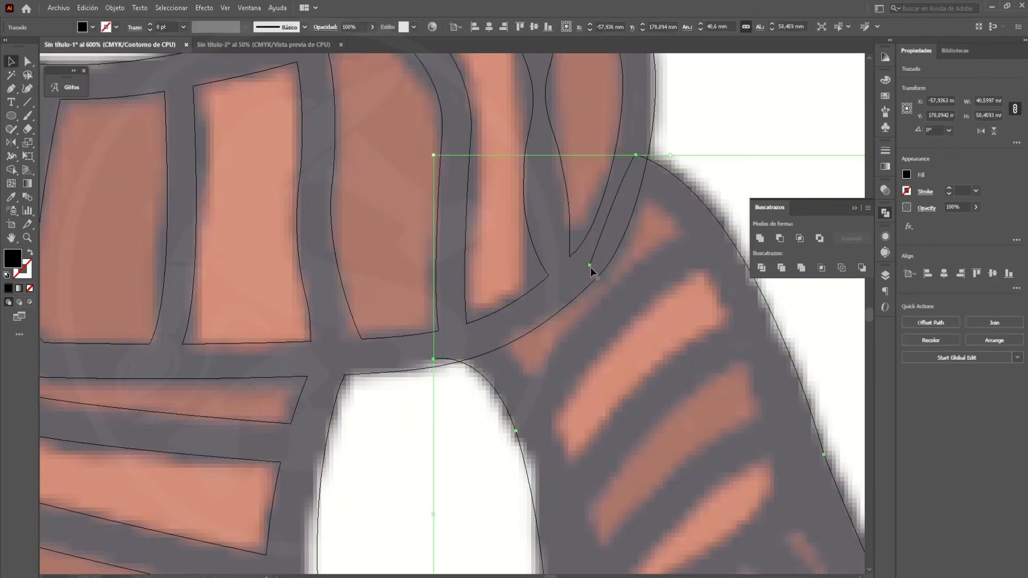
Close the scarf-tail path and set the fill of the new black shape.
click(434, 359)
key(v)
key(ctrl+shift+a)
key(ctrl+y)
key(ctrl+minus)
click(625, 276)
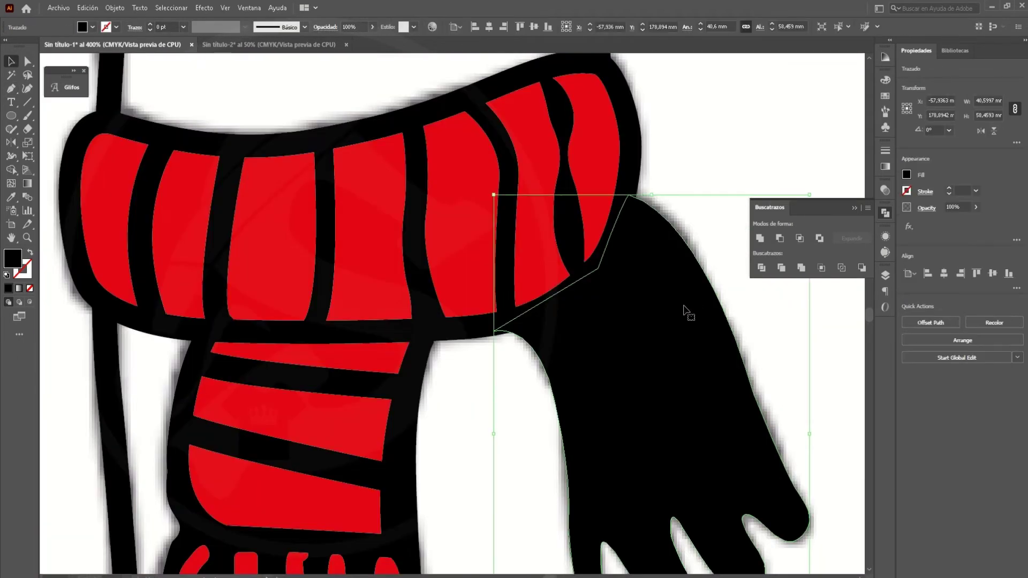
click(92, 27)
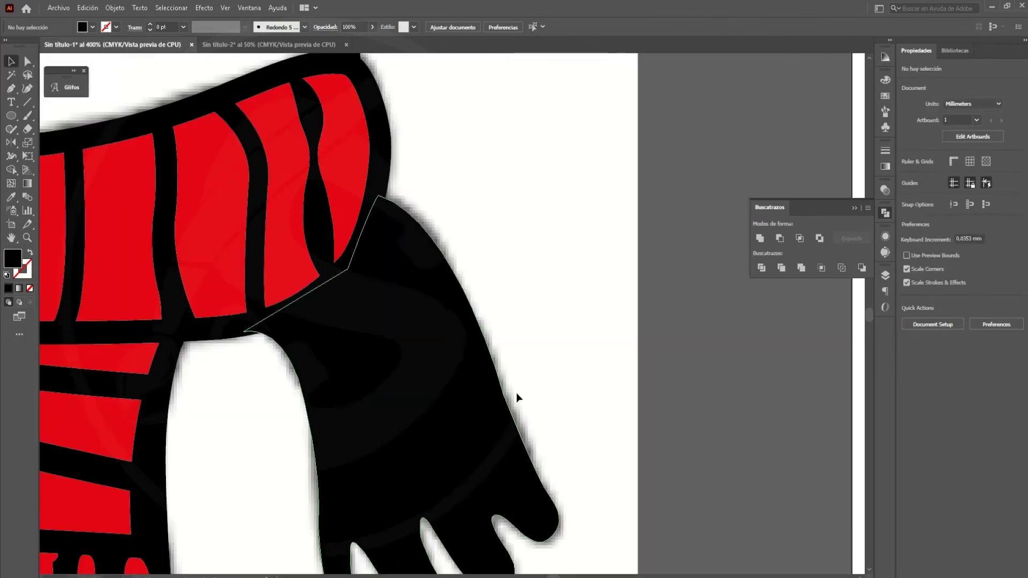
scroll(337, 367, up, 2)
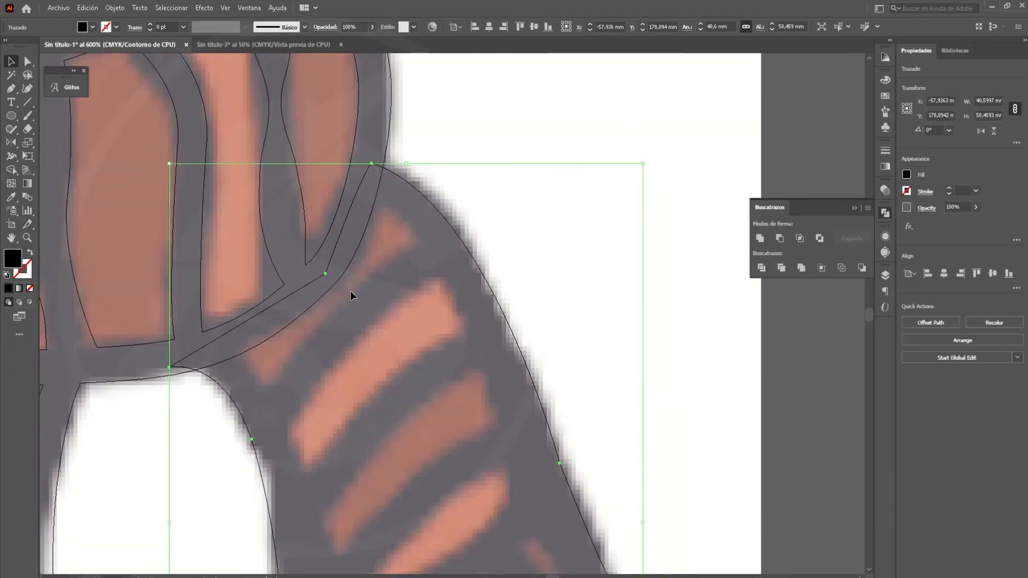
scroll(352, 294, up, 2)
Draw a rectangle over the first stripe, rotate it to the slant and fit its corners.
key(p)
key(m)
drag(397, 220, 457, 270)
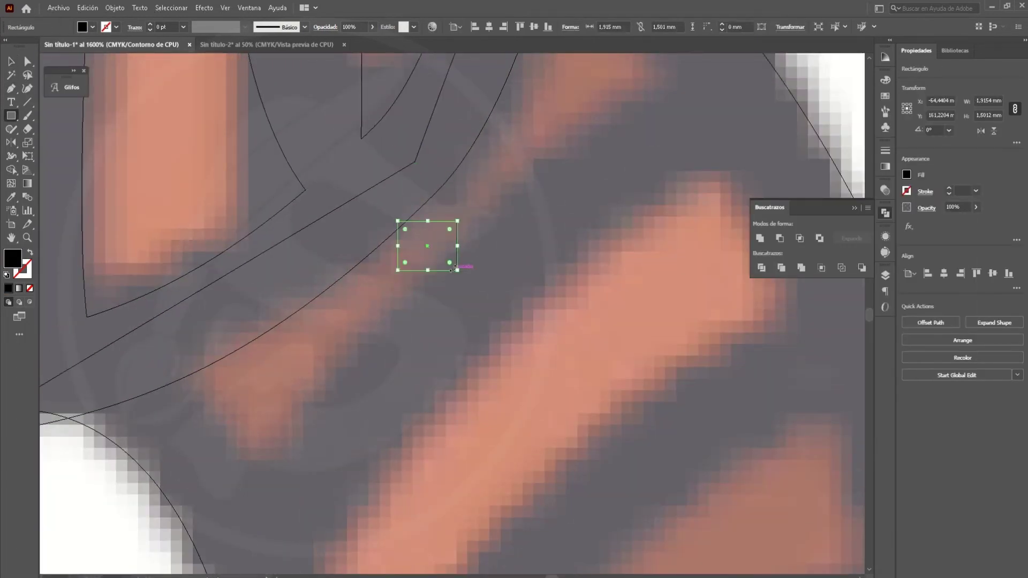
key(v)
drag(235, 377, 235, 378)
key(ctrl+minus)
key(a)
drag(497, 255, 609, 184)
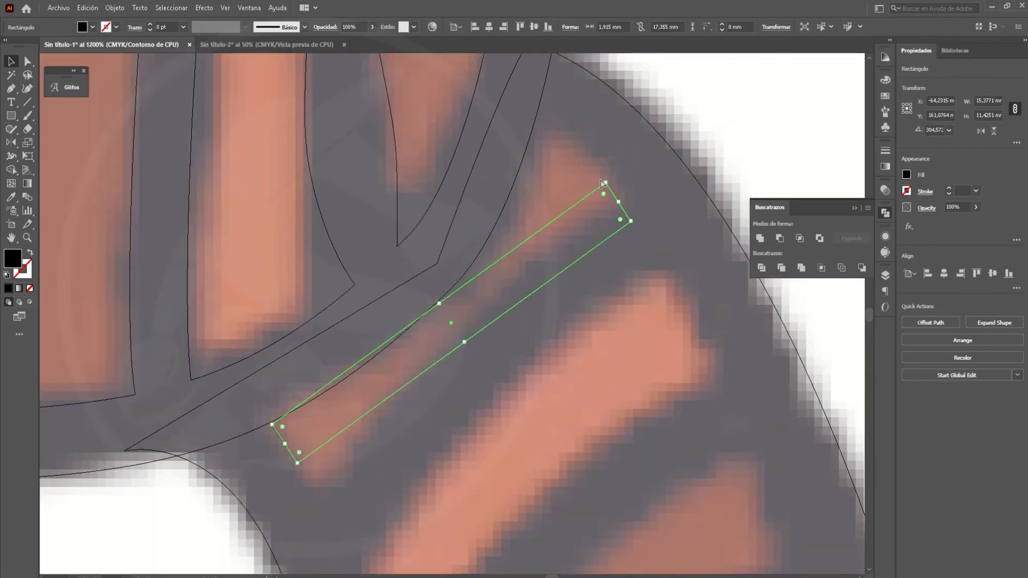
drag(631, 224, 622, 197)
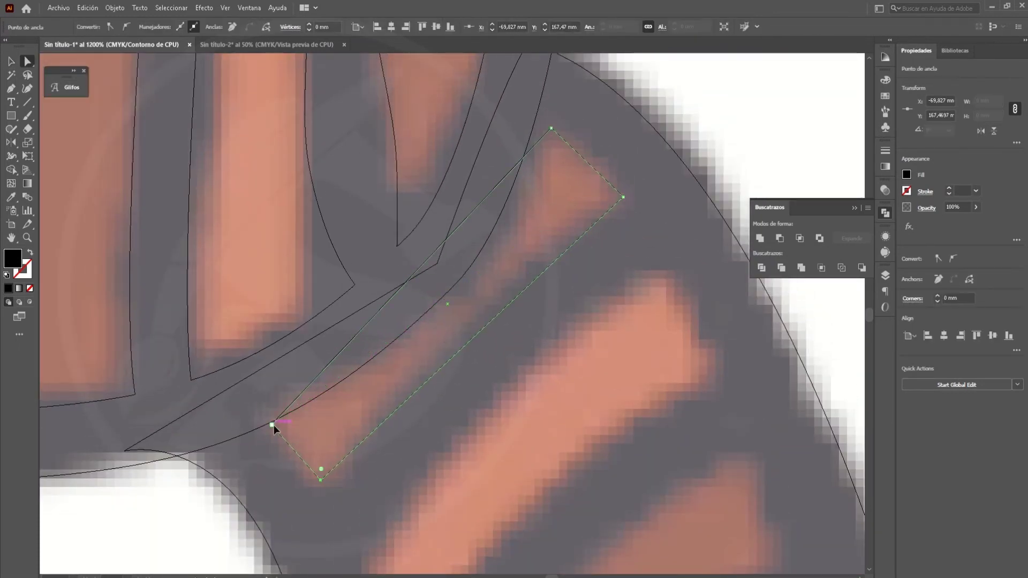
drag(272, 424, 263, 420)
Curve the stripe's edges with added points and round its corners slightly.
key(p)
drag(420, 272, 434, 301)
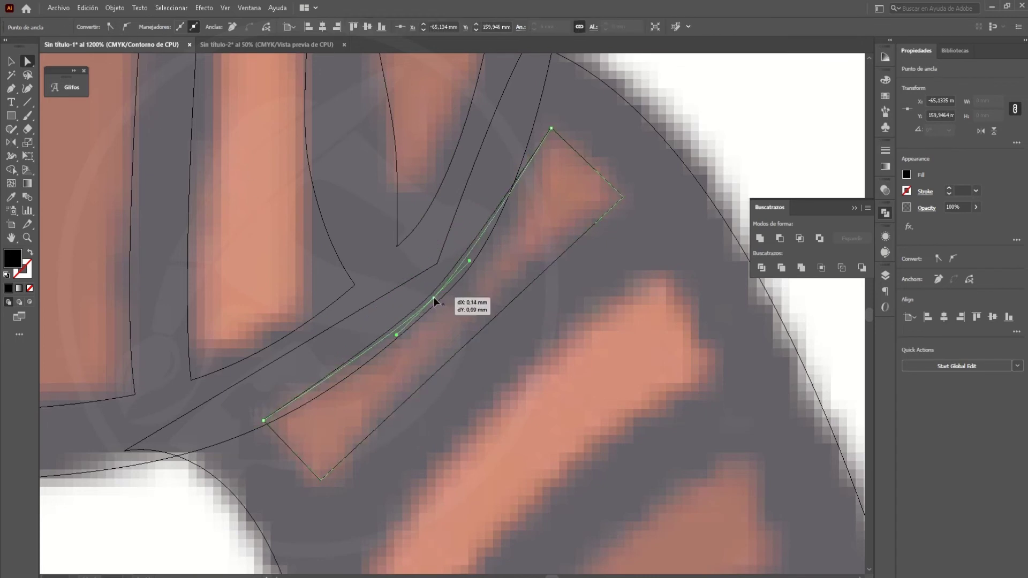
click(465, 333)
key(a)
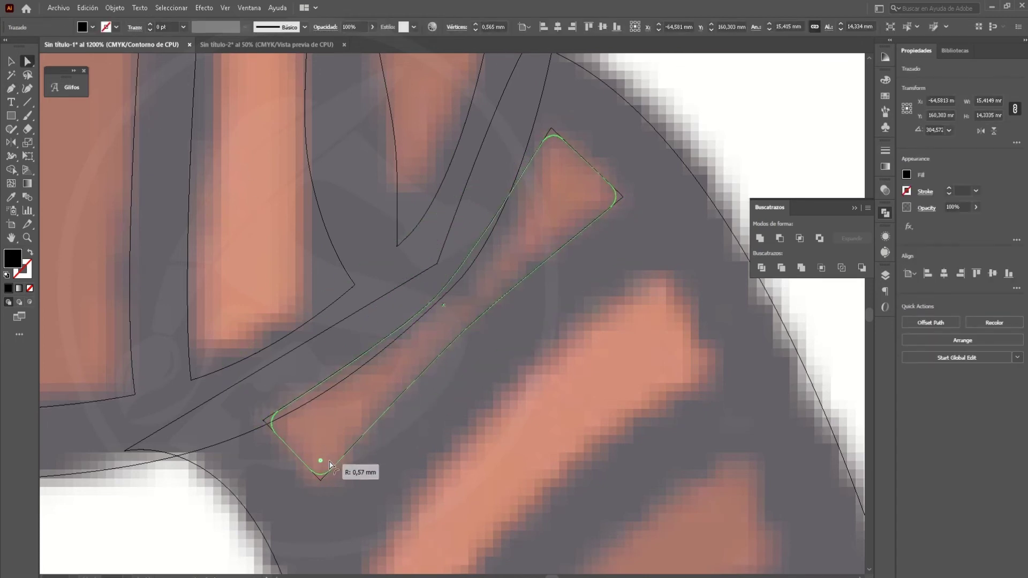
drag(320, 480, 324, 499)
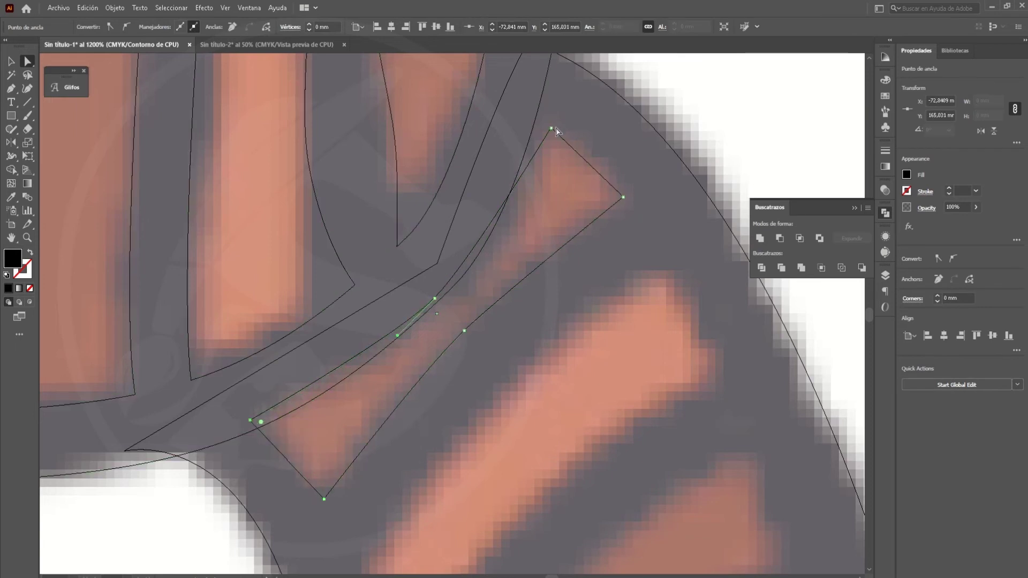
drag(620, 200, 626, 203)
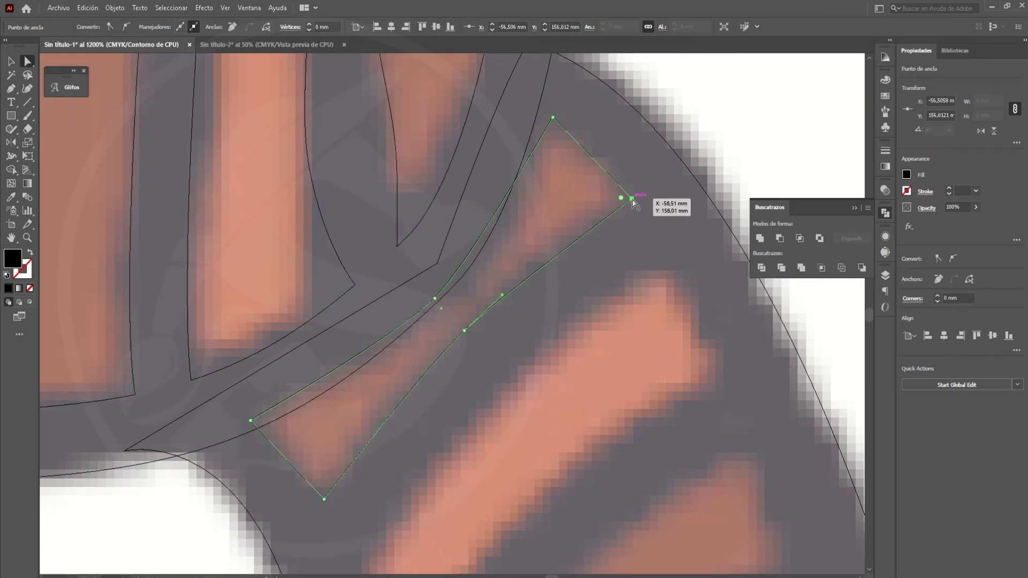
click(592, 338)
scroll(293, 457, down, 5)
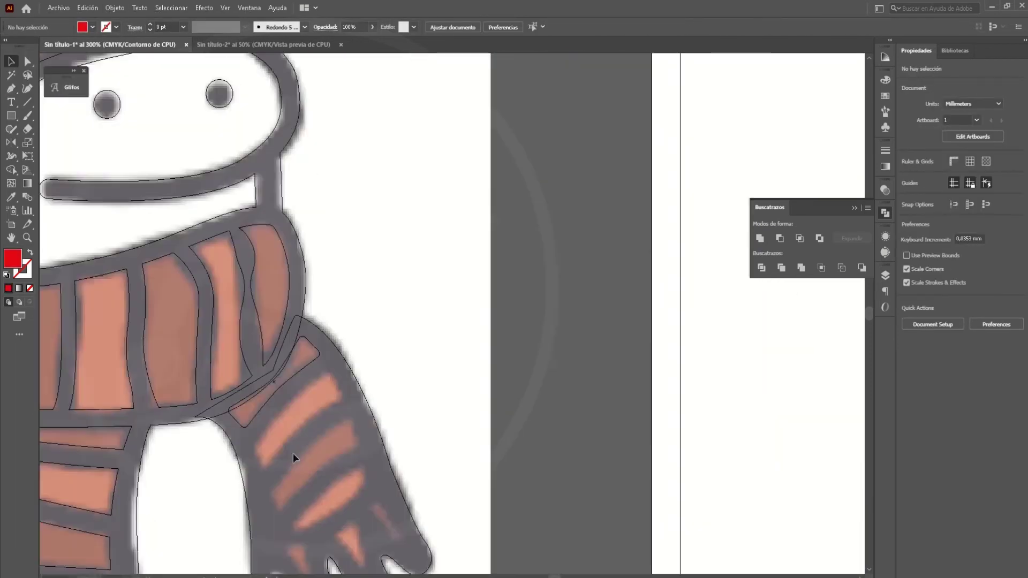
Draw a red rectangle on the second stripe, rotate and stretch it to fit.
scroll(294, 457, up, 4)
drag(265, 338, 313, 396)
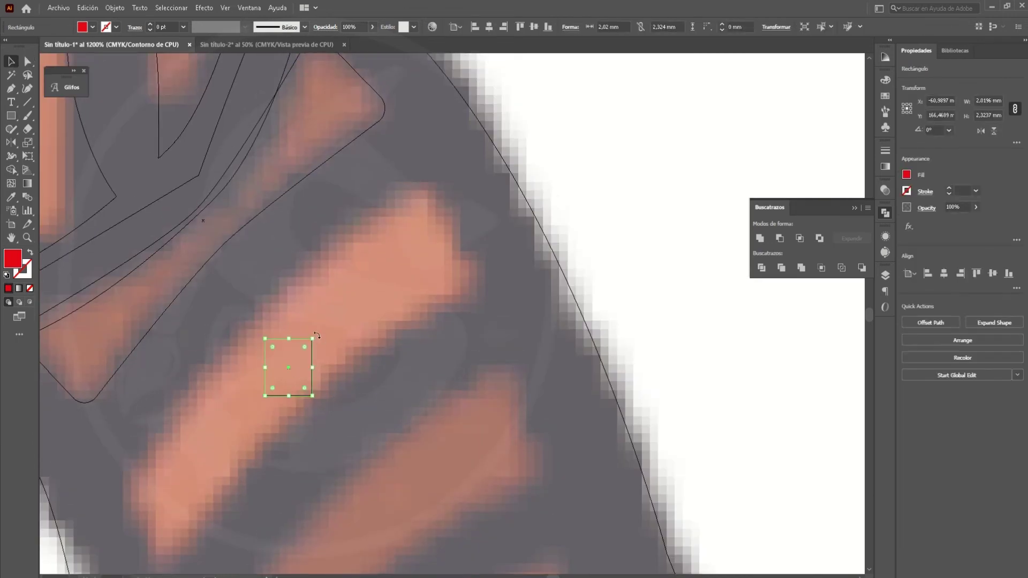
drag(316, 335, 328, 363)
scroll(289, 367, down, 1)
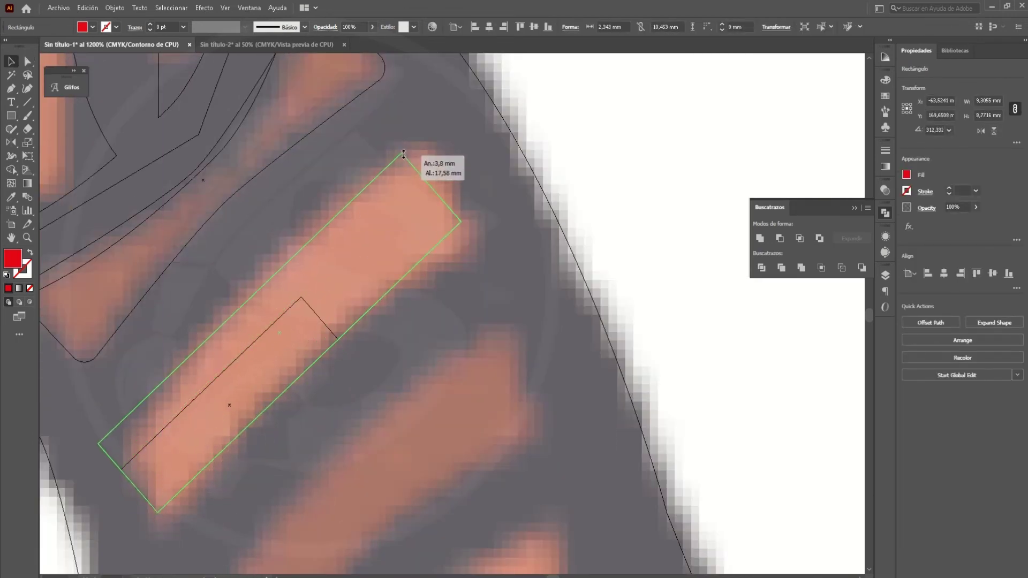
drag(404, 153, 412, 145)
key(a)
drag(100, 444, 138, 431)
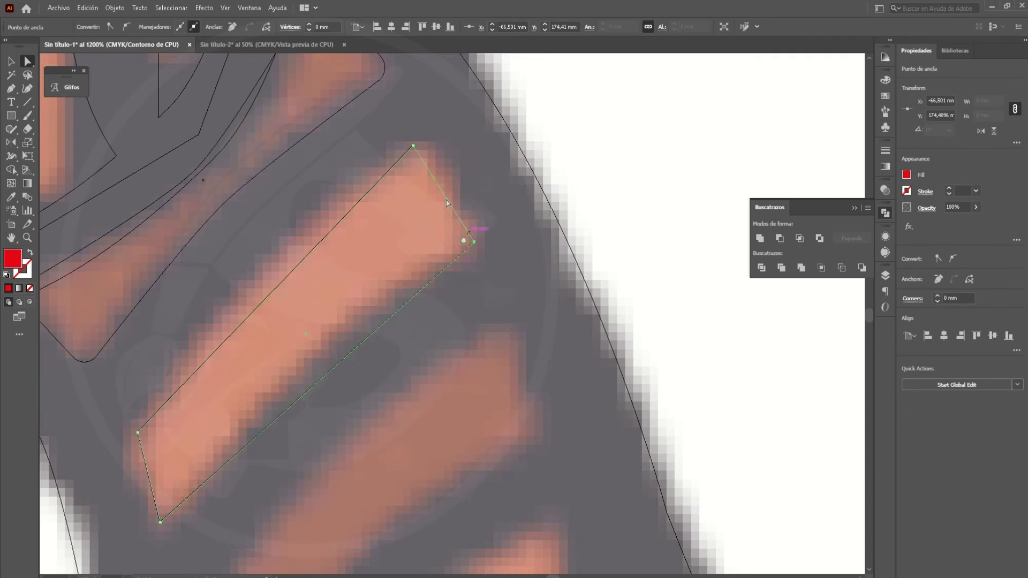
drag(411, 143, 415, 143)
Curve the second stripe's edges with added points and round its corners.
key(p)
drag(268, 291, 258, 277)
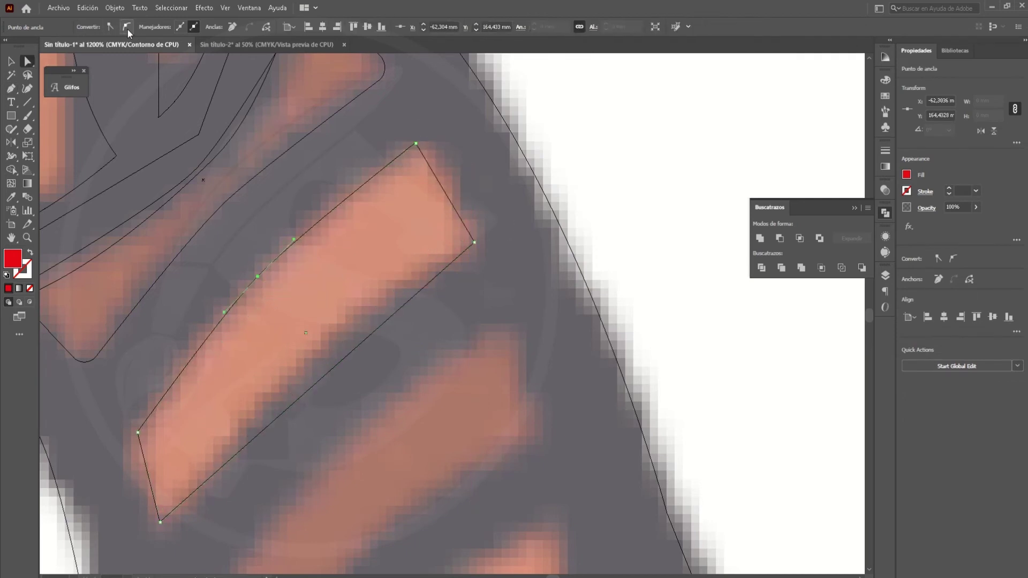
drag(467, 236, 412, 327)
key(ctrl+z)
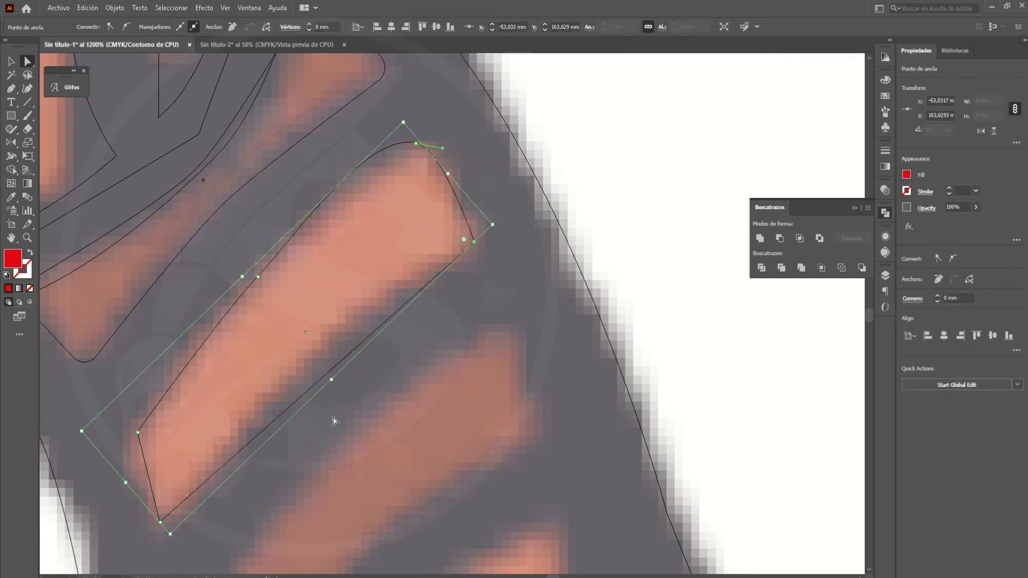
click(315, 357)
drag(476, 246, 480, 254)
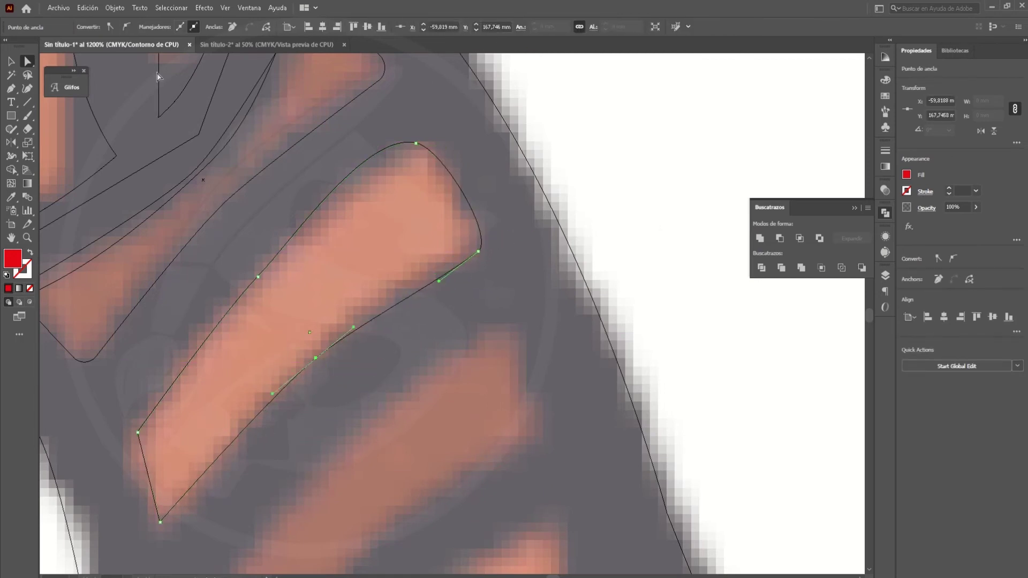
scroll(316, 362, down, 2)
scroll(315, 361, left, 1)
drag(230, 418, 220, 402)
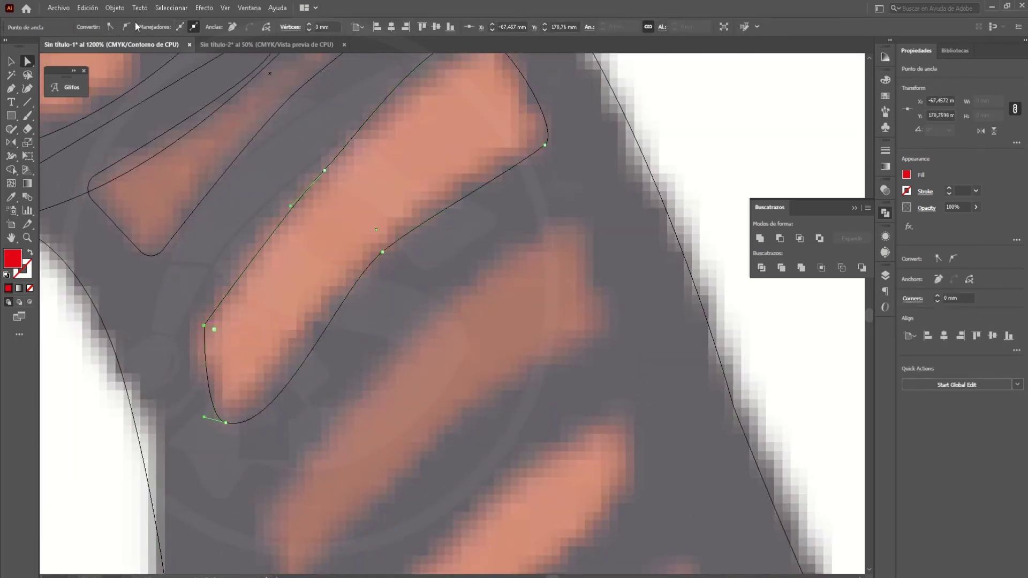
drag(204, 326, 198, 329)
key(ctrl+shift+a)
key(p)
scroll(321, 174, down, 3)
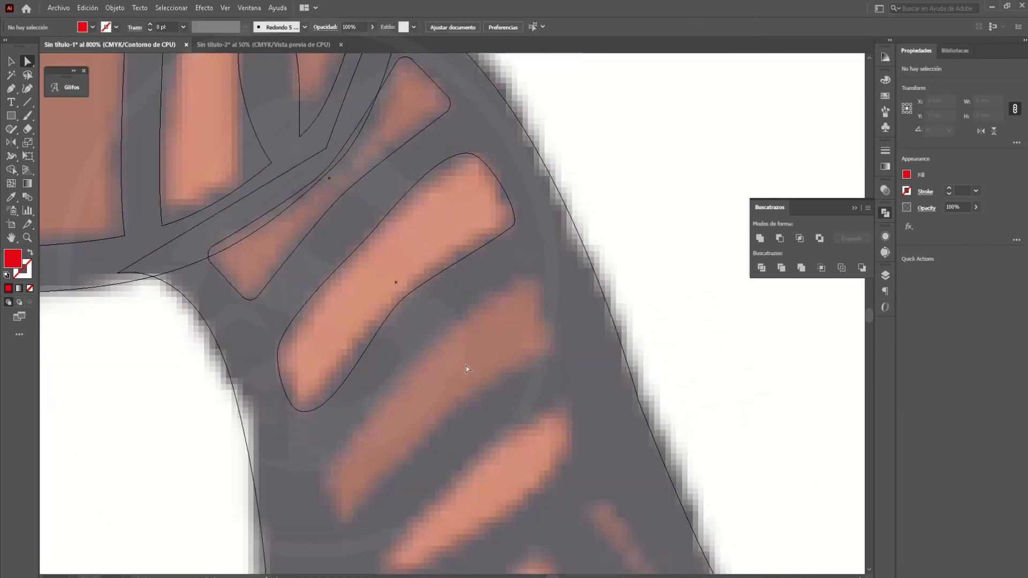
scroll(342, 214, down, 3)
Draw a four-sided shape and stretch it down along the third pink stripe.
scroll(358, 240, up, 4)
click(358, 239)
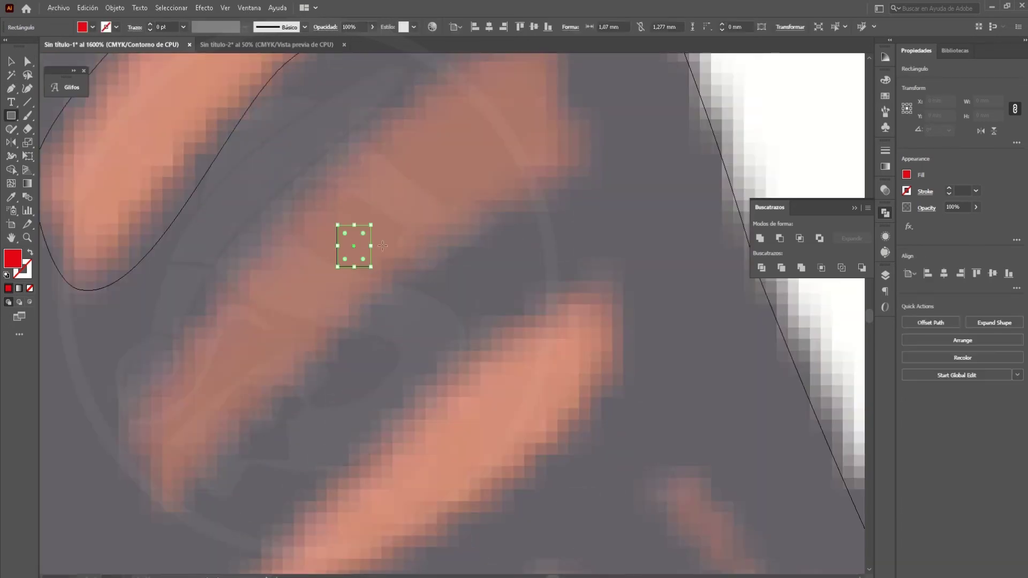
click(541, 188)
scroll(541, 188, up, 2)
click(348, 336)
drag(338, 335, 123, 497)
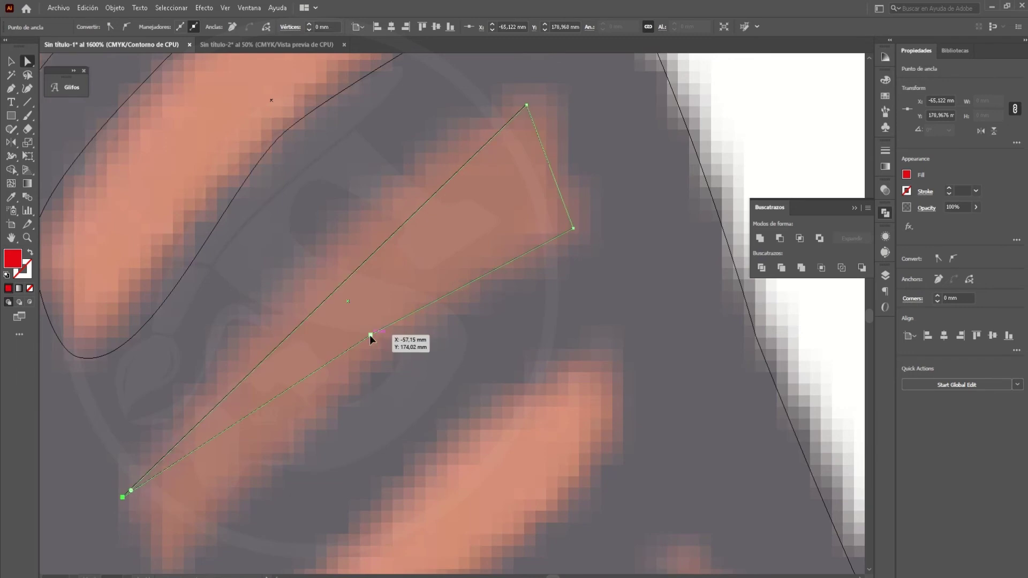
drag(371, 335, 165, 564)
Add an anchor to the upper edge and curve the stripe's top, right and lower edges smoothly.
key(p)
drag(328, 301, 310, 271)
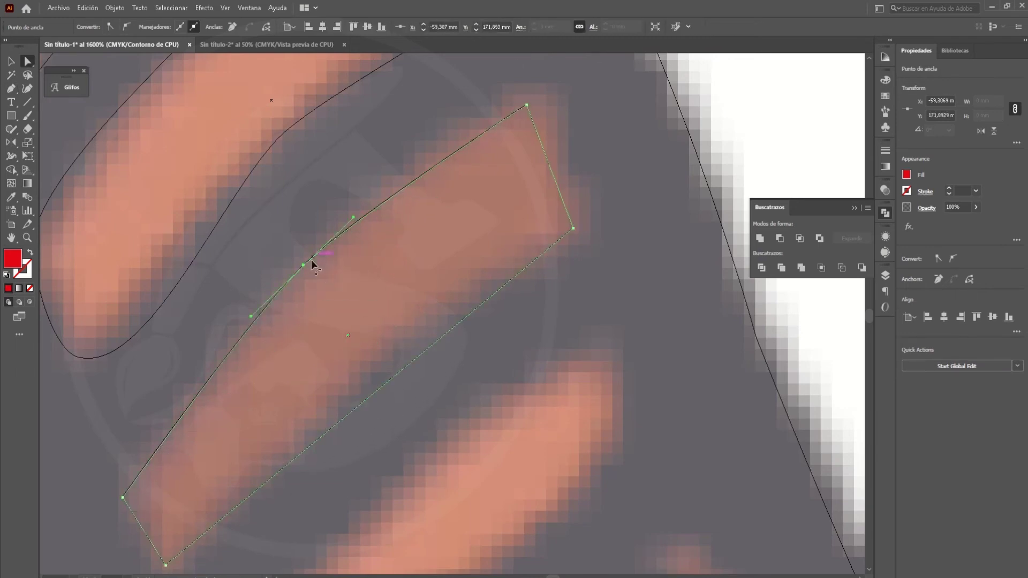
click(354, 208)
key(a)
drag(527, 105, 536, 89)
drag(573, 229, 591, 238)
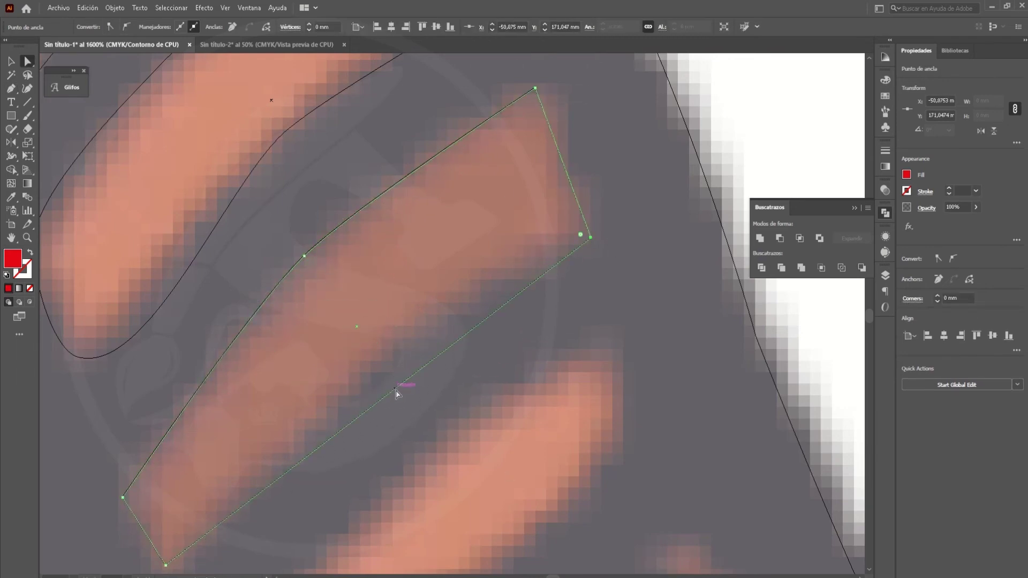
drag(397, 388, 373, 367)
click(127, 26)
Round off the stripe's bottom end and reshape its lower-left curve.
mouse_move(166, 564)
mouse_down()
mouse_move(166, 500)
mouse_move(242, 405)
mouse_move(242, 421)
mouse_up()
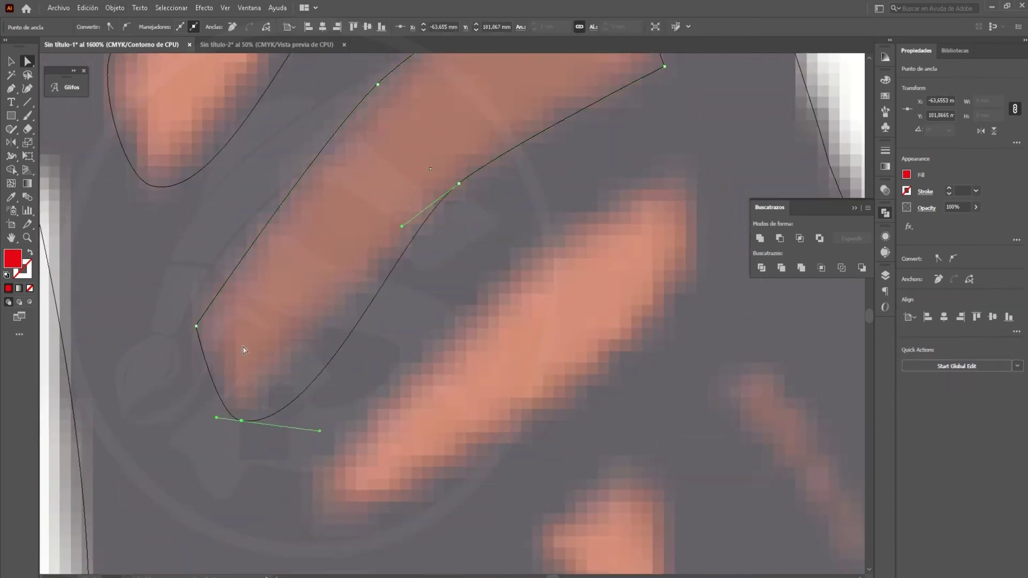
click(196, 326)
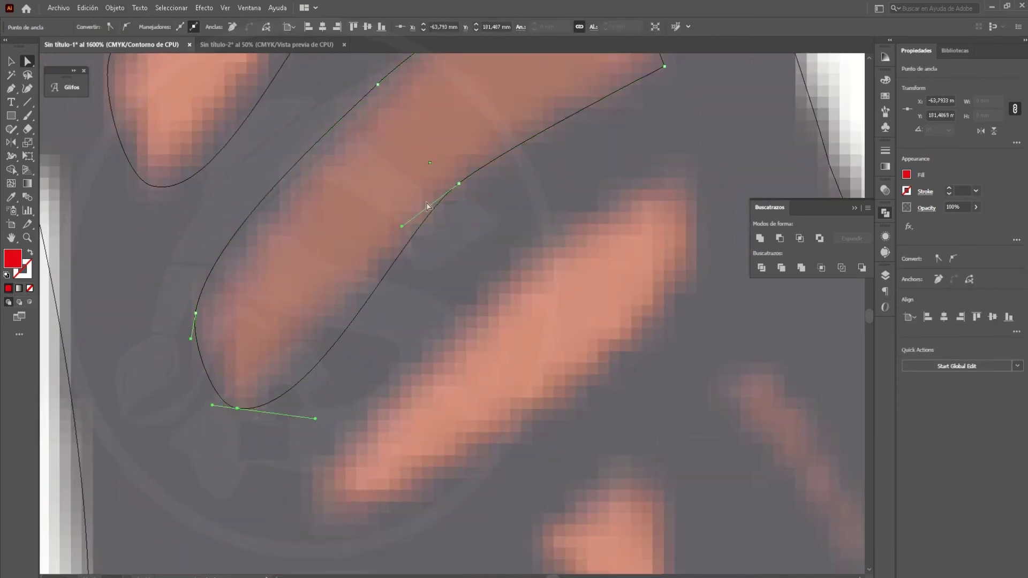
drag(262, 413, 262, 413)
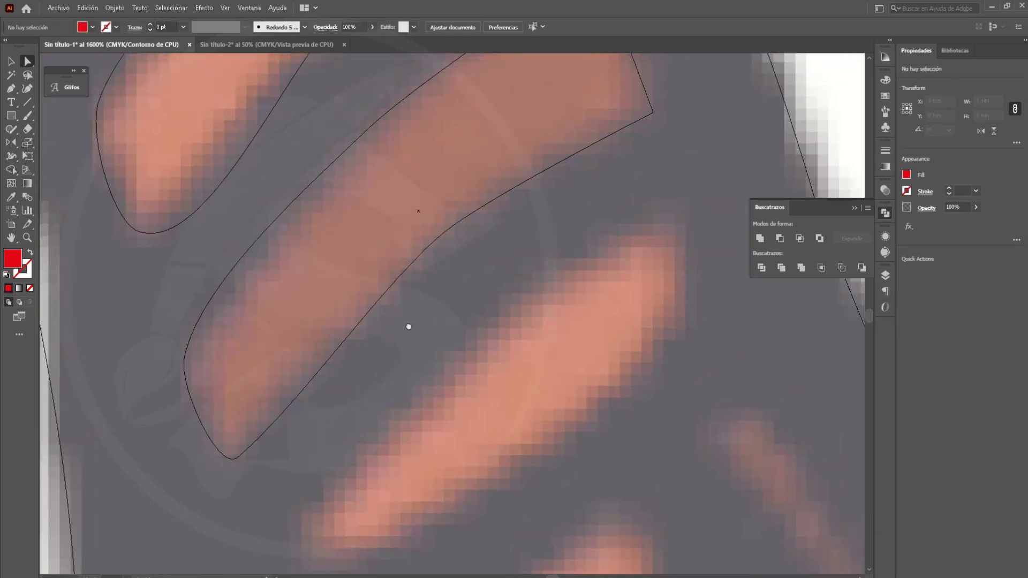
drag(428, 268, 214, 348)
Fine-tune the stripe's right, top and left-edge points to follow the sketch.
drag(477, 225, 485, 217)
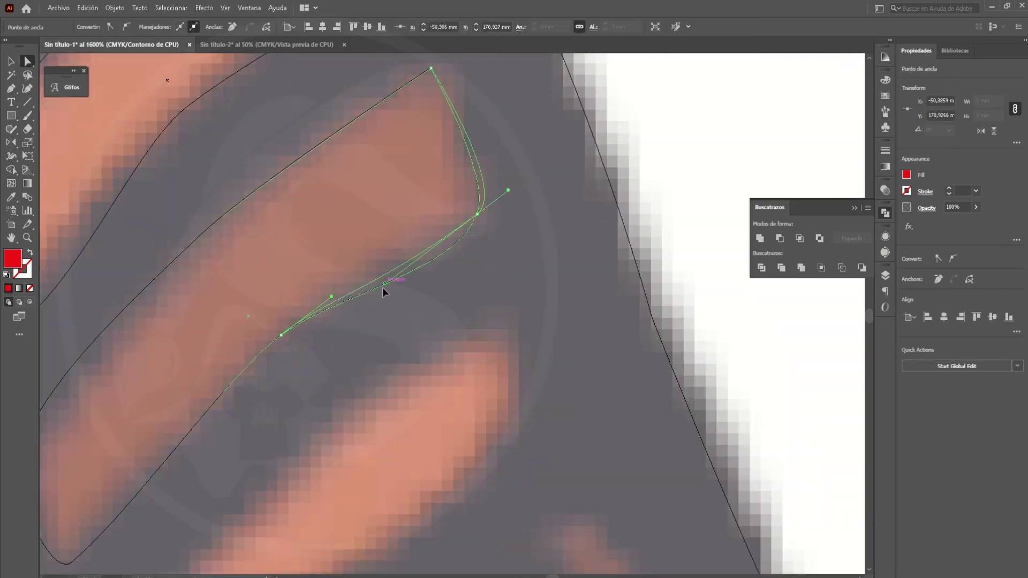
drag(383, 292, 359, 332)
drag(429, 110, 437, 104)
drag(199, 277, 199, 281)
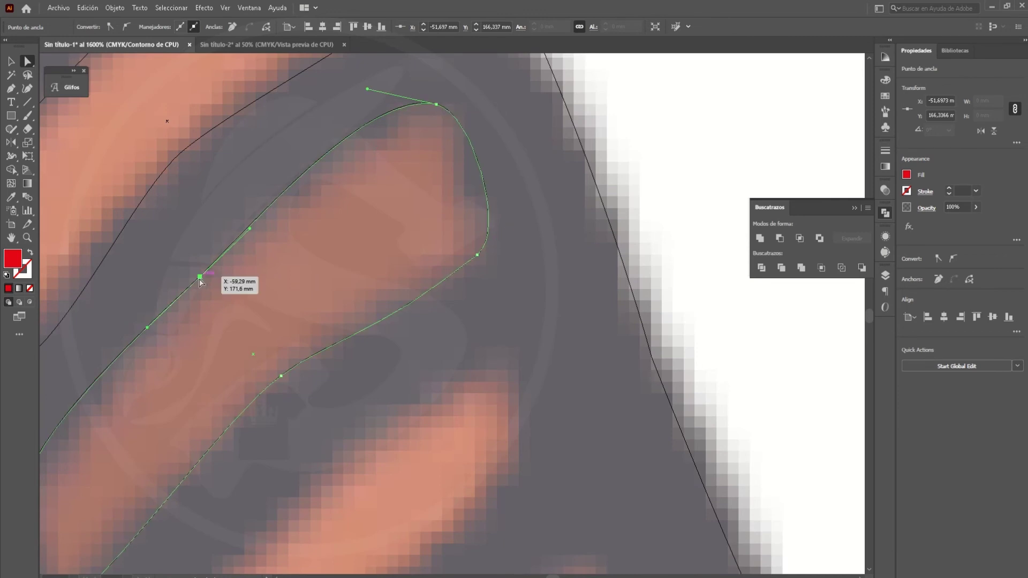
click(287, 298)
mouse_move(287, 298)
mouse_down()
mouse_move(317, 372)
mouse_move(463, 290)
mouse_up()
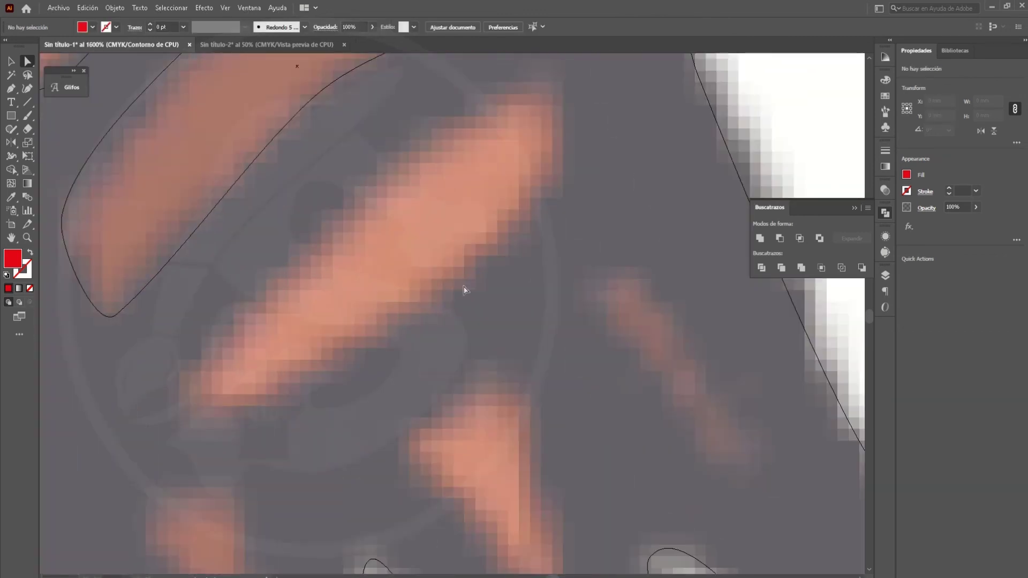
Stretch a rectangle along the next pink stripe and round it into an elongated oval fitting the sketch.
scroll(420, 291, up, 2)
mouse_move(361, 234)
mouse_down()
mouse_move(419, 292)
mouse_move(539, 103)
mouse_up()
key(a)
mouse_move(361, 259)
mouse_down()
mouse_move(269, 322)
mouse_move(194, 439)
mouse_up()
mouse_move(416, 327)
mouse_down()
mouse_move(475, 296)
mouse_move(482, 340)
mouse_up()
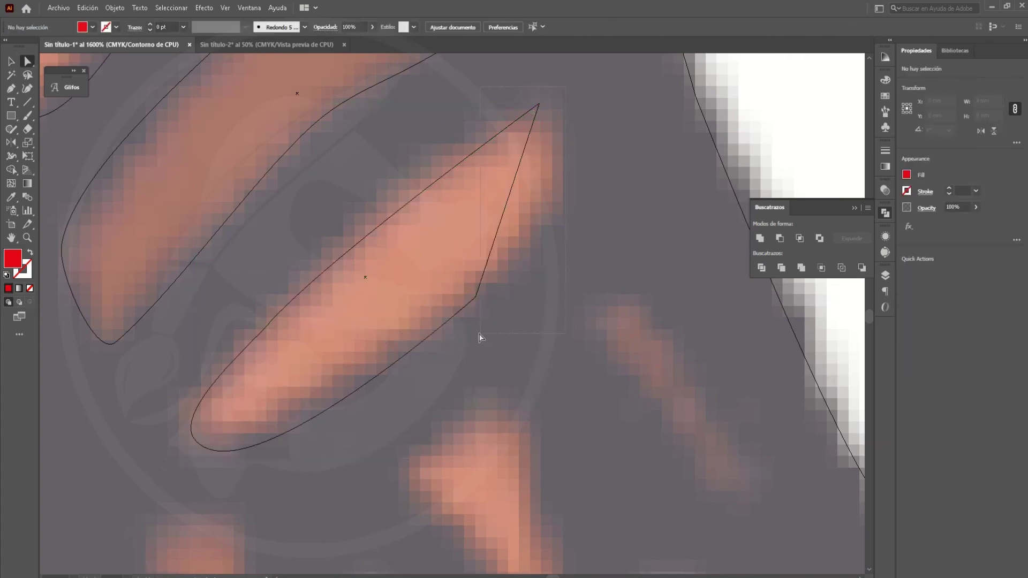
click(540, 103)
drag(539, 103, 555, 118)
drag(269, 323, 258, 315)
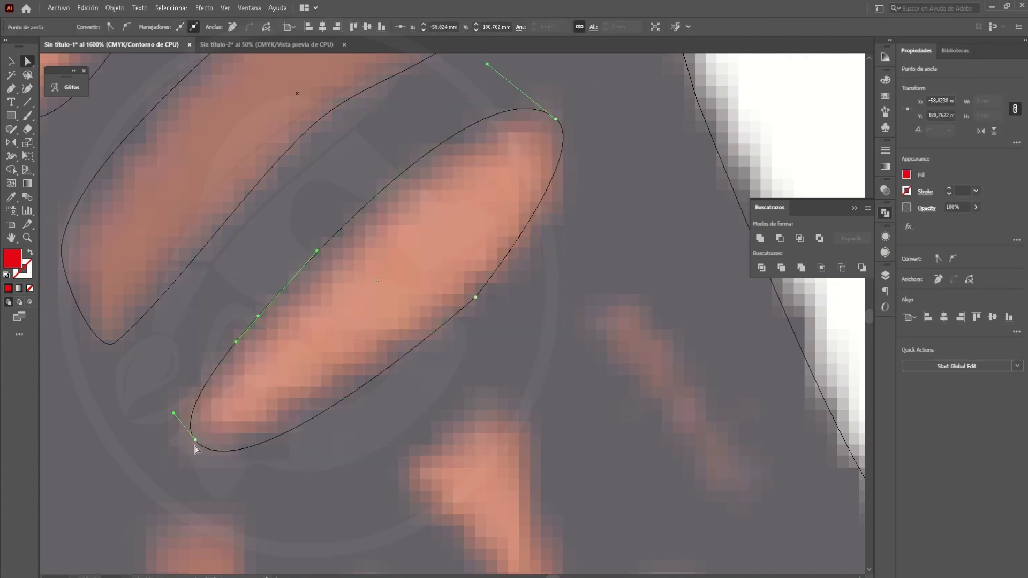
drag(476, 296, 516, 259)
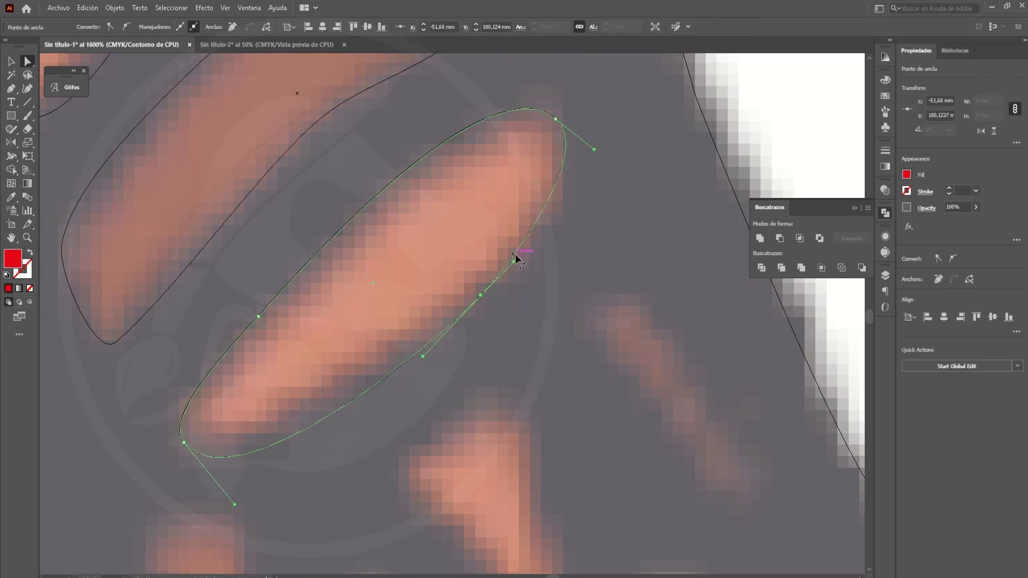
click(556, 266)
Trace a first rough Pen outline over the small pink patch, then discard it.
scroll(420, 412, down, 5)
key(ctrl+minus)
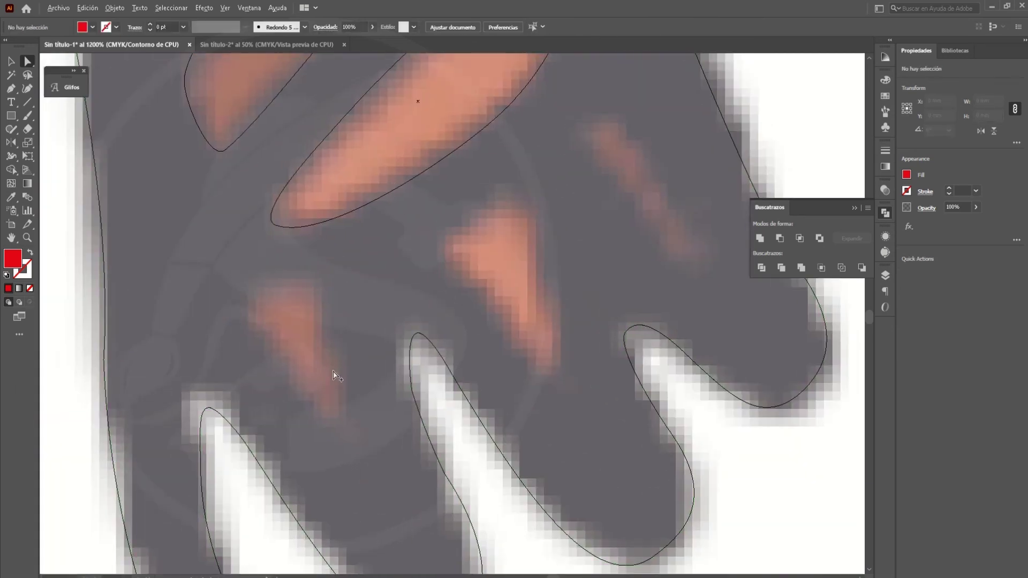
key(ctrl+plus)
key(p)
click(221, 288)
click(253, 247)
click(301, 256)
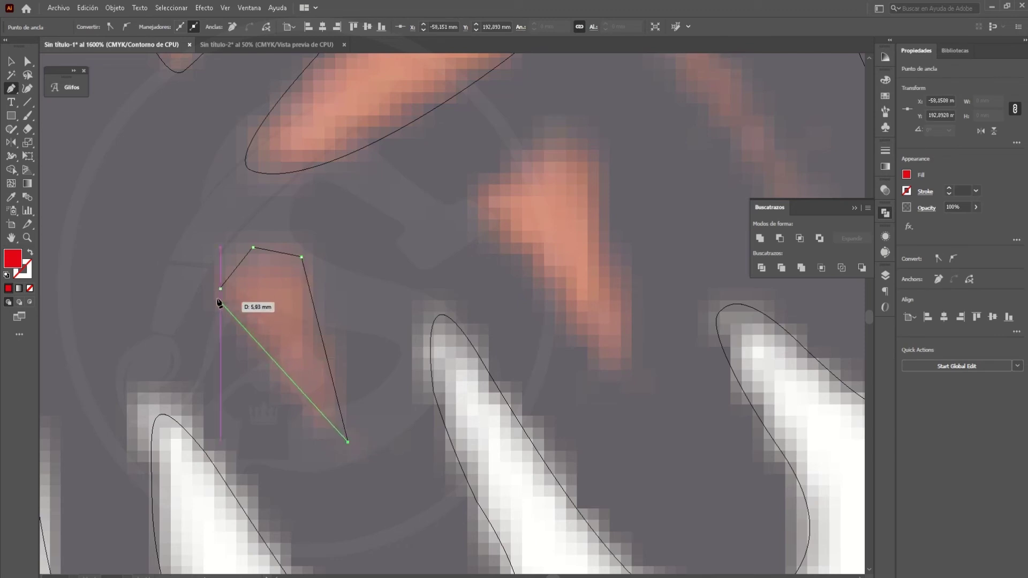
drag(221, 288, 222, 262)
key(a)
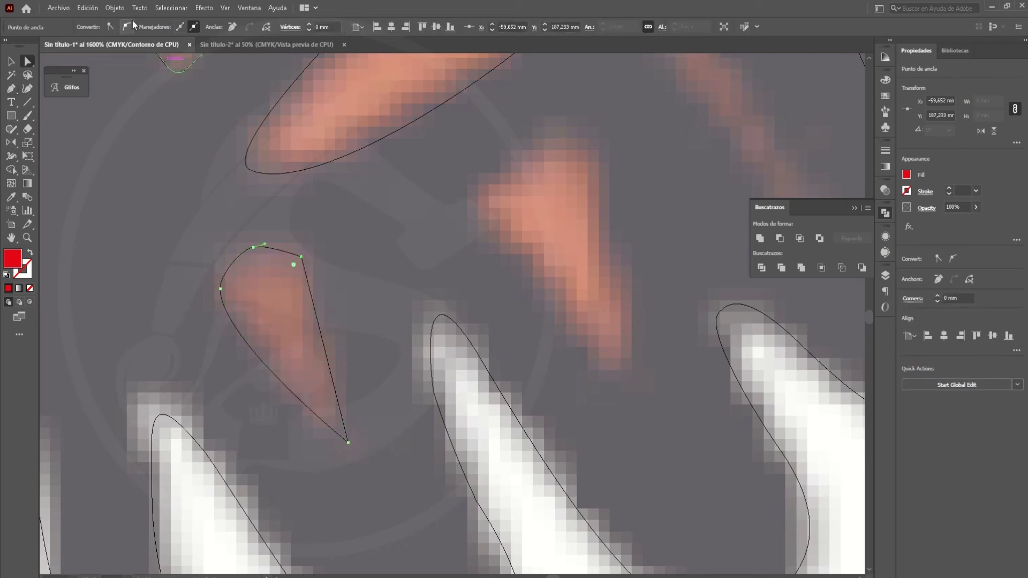
drag(300, 257, 309, 247)
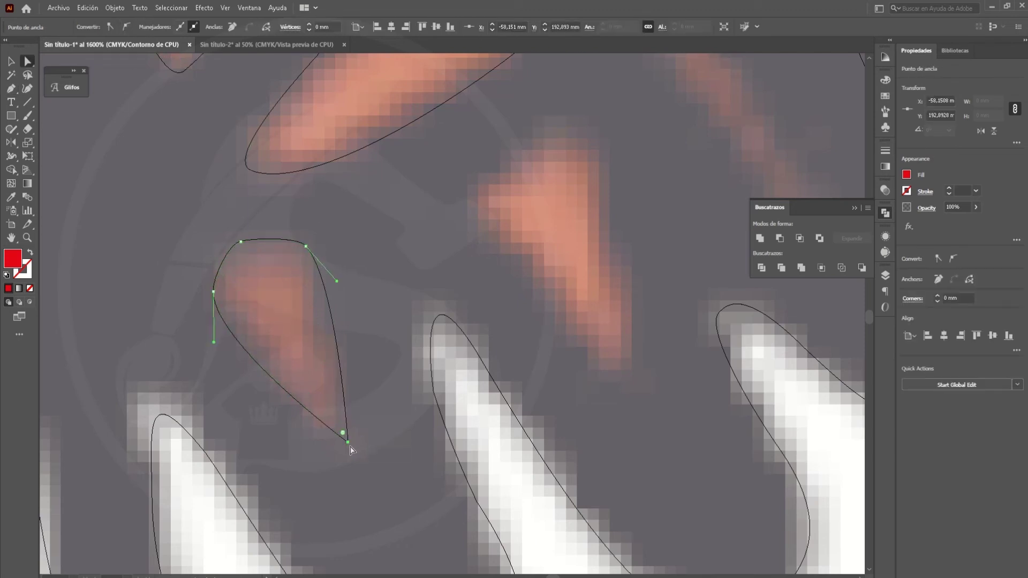
key(v)
key(ctrl+shift+a)
Redraw the pink patch as a closed curved Pen outline and clean up its points.
scroll(374, 391, up, 2)
key(p)
click(245, 280)
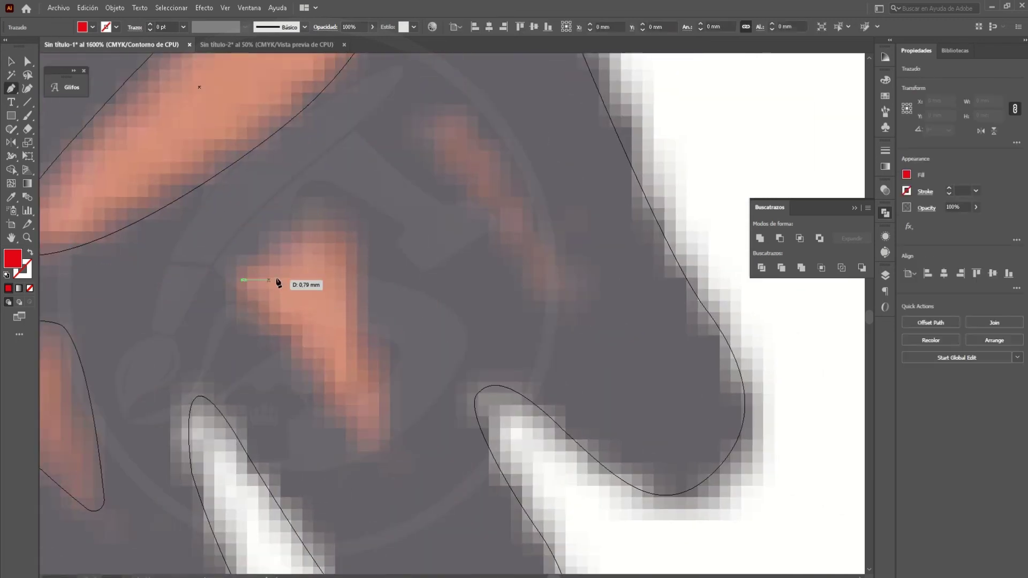
click(289, 265)
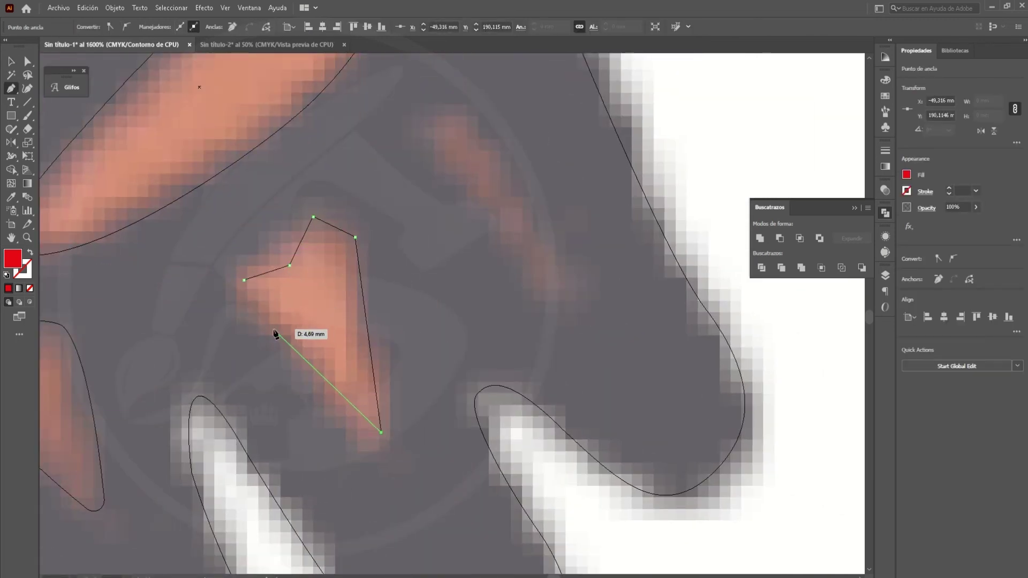
drag(238, 318, 243, 292)
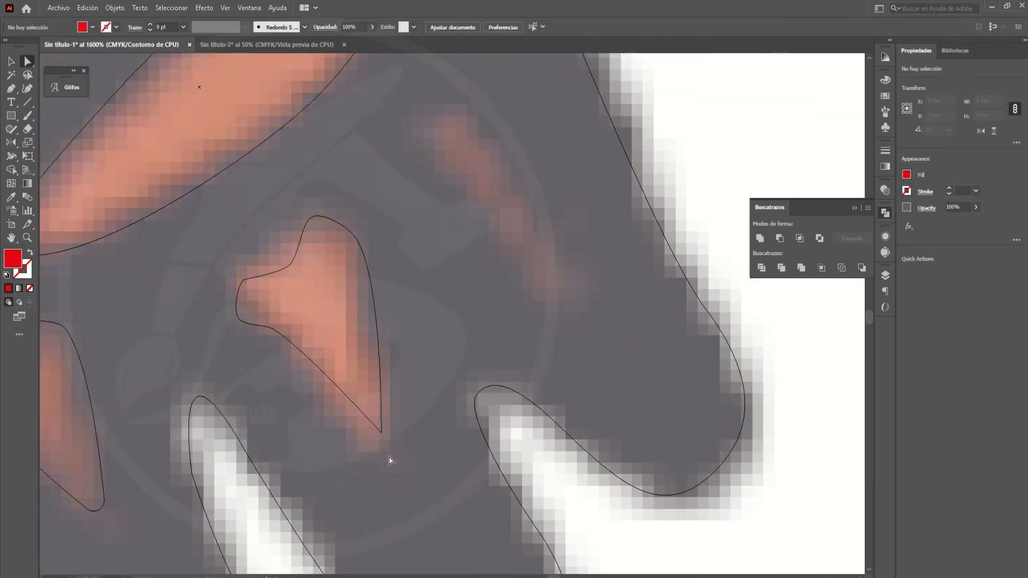
key(a)
drag(290, 265, 283, 251)
click(245, 280)
Move the blob's points onto the patch tip and right curve, then preview the colours.
scroll(237, 271, up, 3)
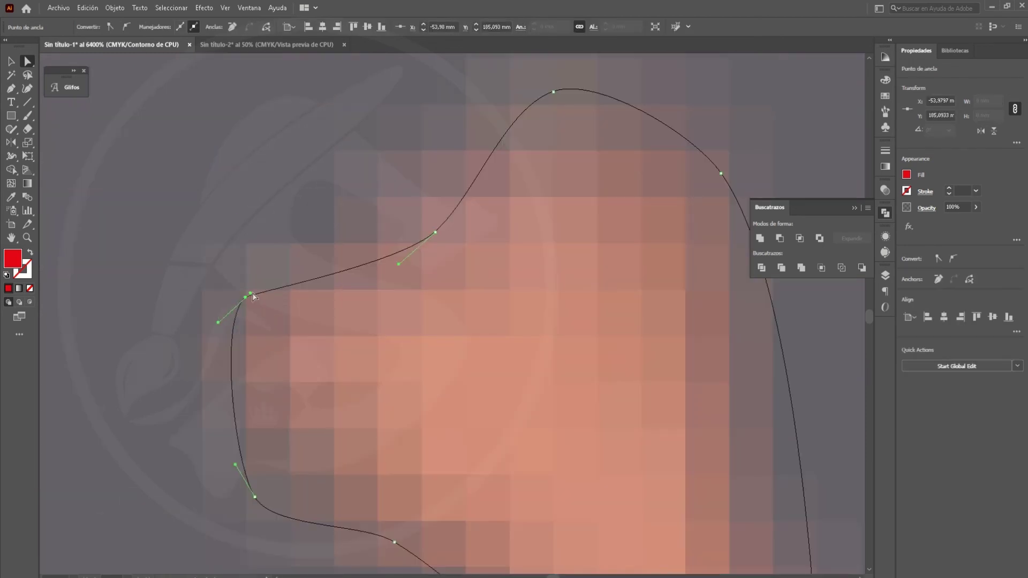
scroll(315, 361, down, 5)
drag(274, 467, 276, 474)
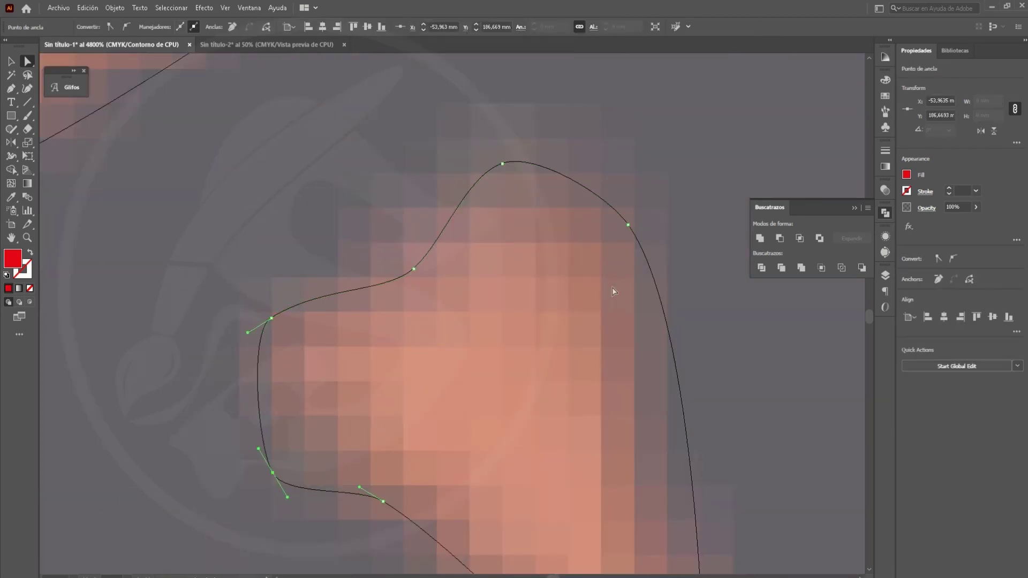
scroll(613, 451, up, 3)
drag(613, 451, 600, 468)
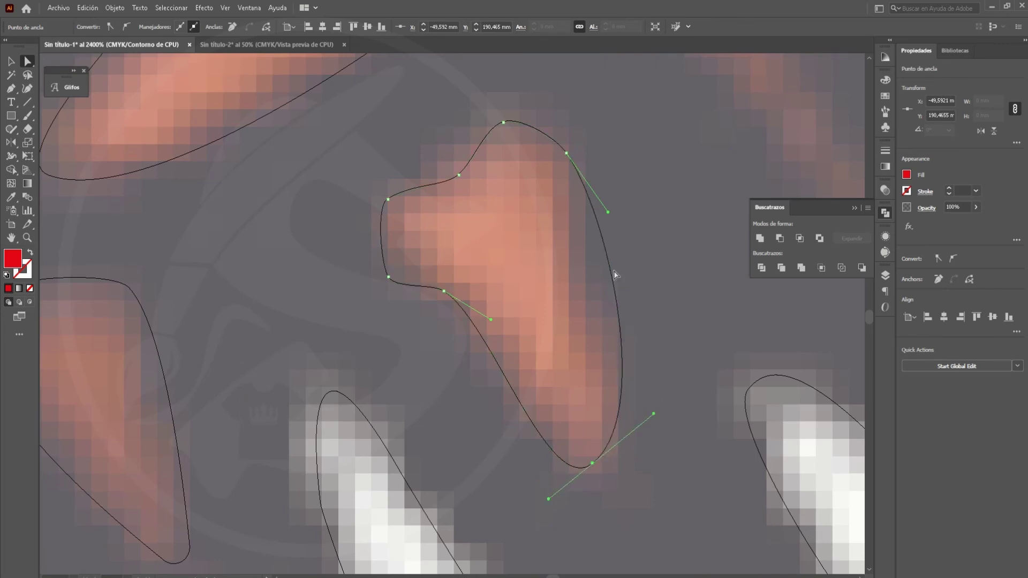
drag(589, 184, 609, 227)
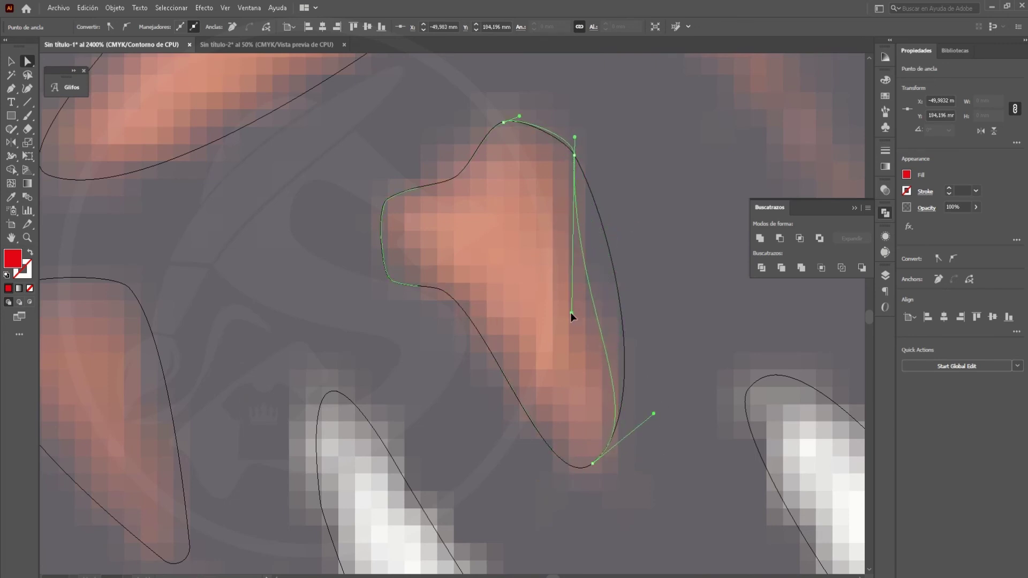
click(672, 218)
key(ctrl+y)
scroll(673, 218, down, 5)
key(ctrl+y)
scroll(470, 221, up, 5)
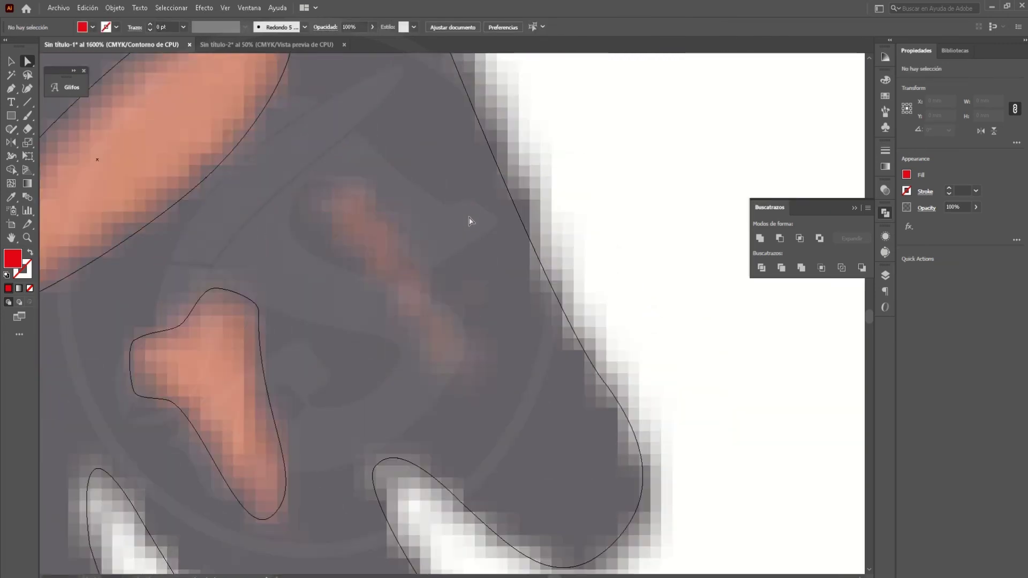
Draw a rectangle on the faint stripe, lengthen both ends and round it into a capsule.
key(m)
drag(326, 289, 404, 230)
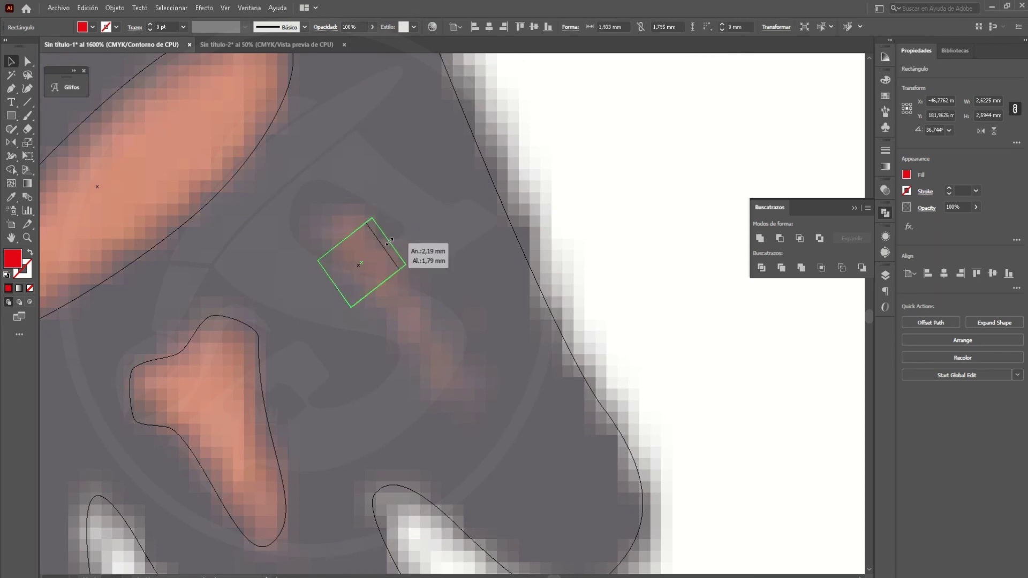
drag(424, 342, 465, 397)
drag(354, 233, 336, 210)
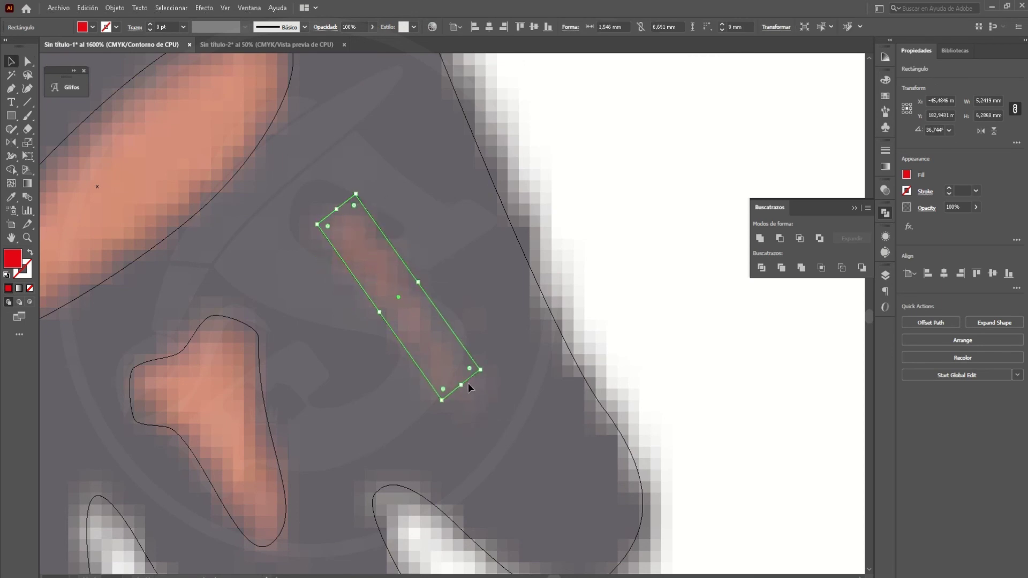
drag(470, 368, 453, 375)
click(470, 294)
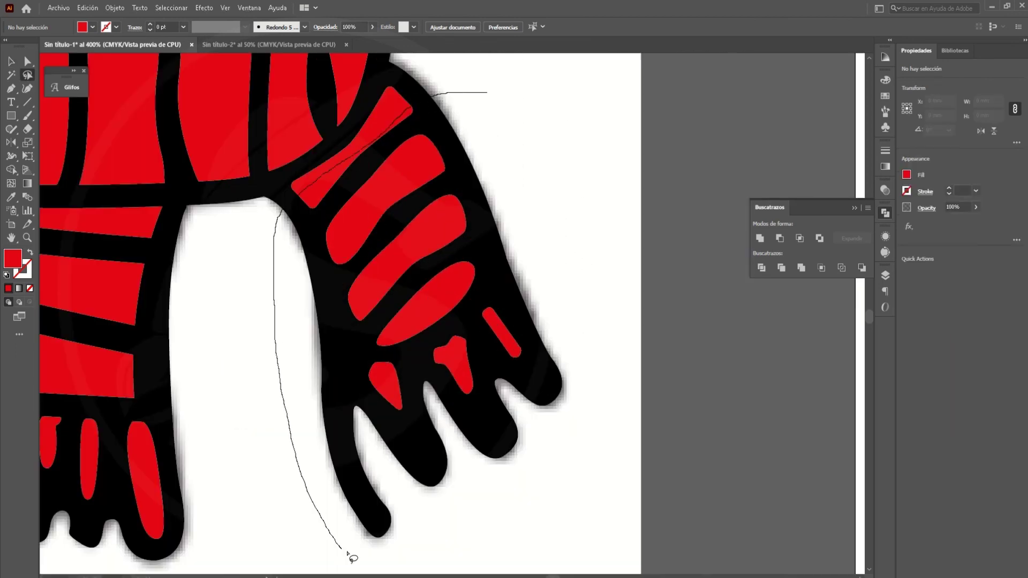
Move a shrunken copy of the snowman onto the second artboard.
key(ctrl+minus)
key(ctrl+minus)
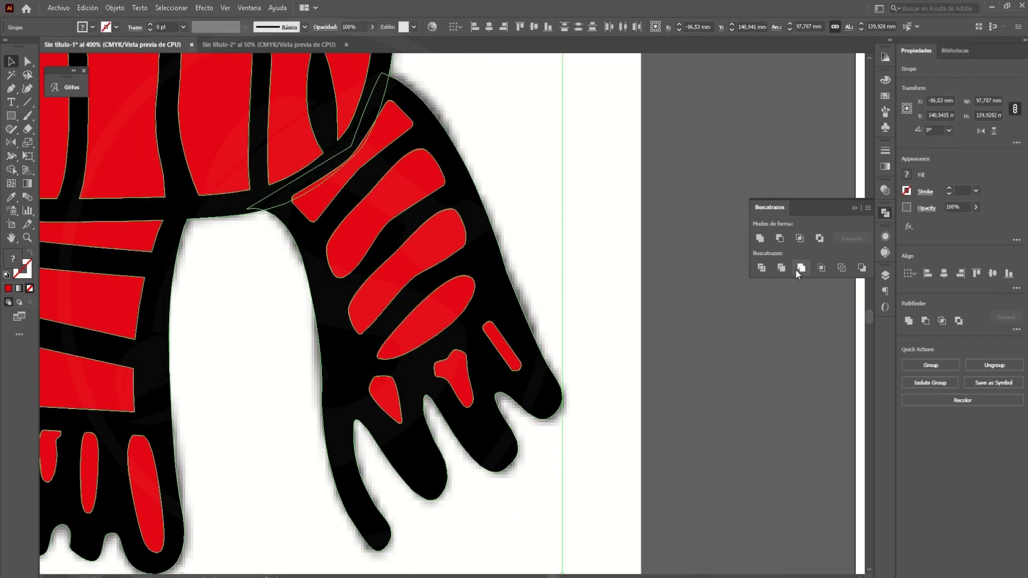
key(v)
key(ctrl+minus)
click(488, 241)
drag(203, 268, 482, 291)
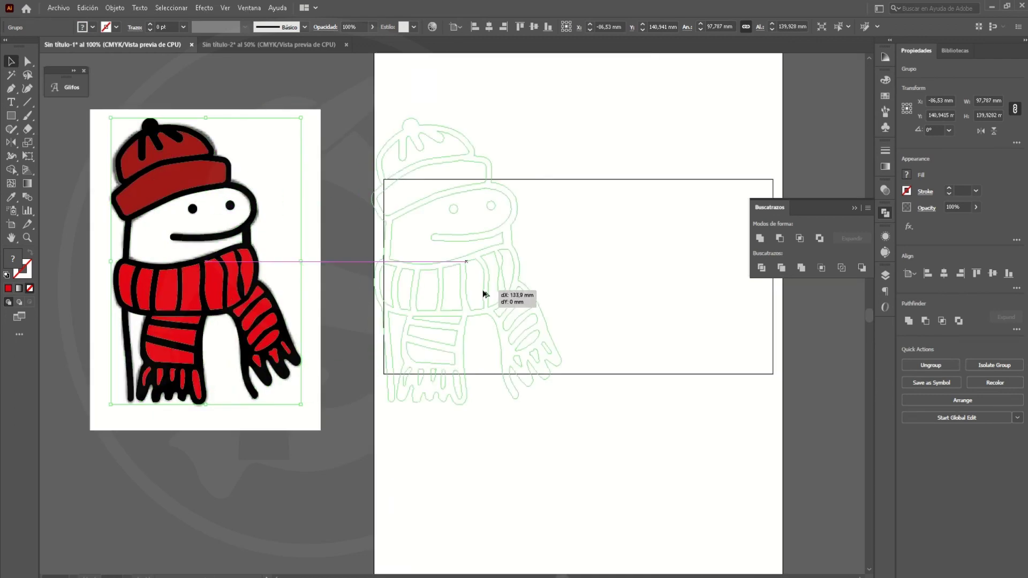
mouse_move(582, 115)
mouse_down()
mouse_move(555, 192)
mouse_move(530, 332)
mouse_up()
click(546, 347)
Paste the reference snowman picture from clipboard history beside the snowman.
key(super+v)
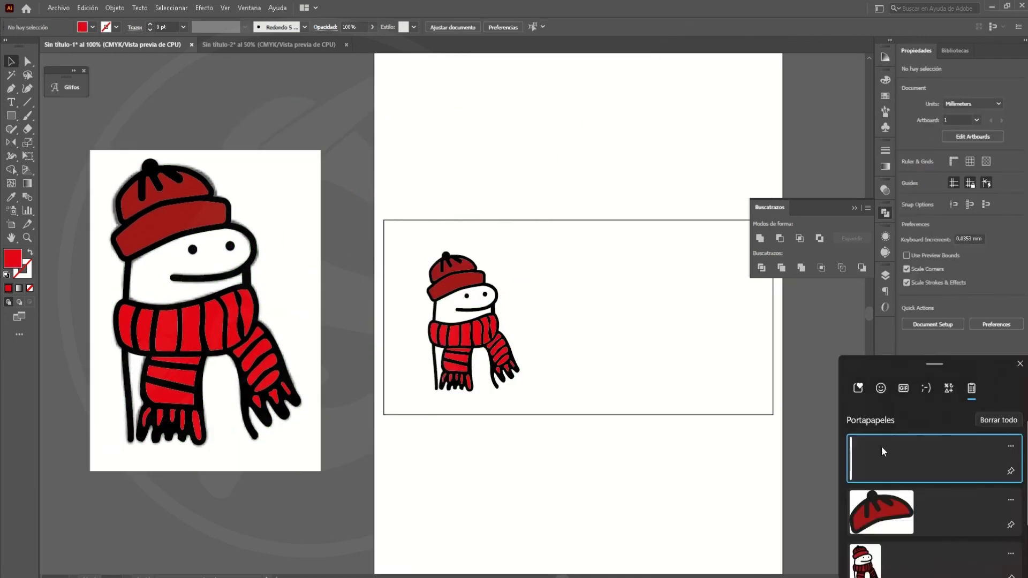
click(930, 506)
drag(593, 328, 503, 287)
scroll(492, 252, up, 4)
Fill two alternate scarf stripes with dark red.
key(a)
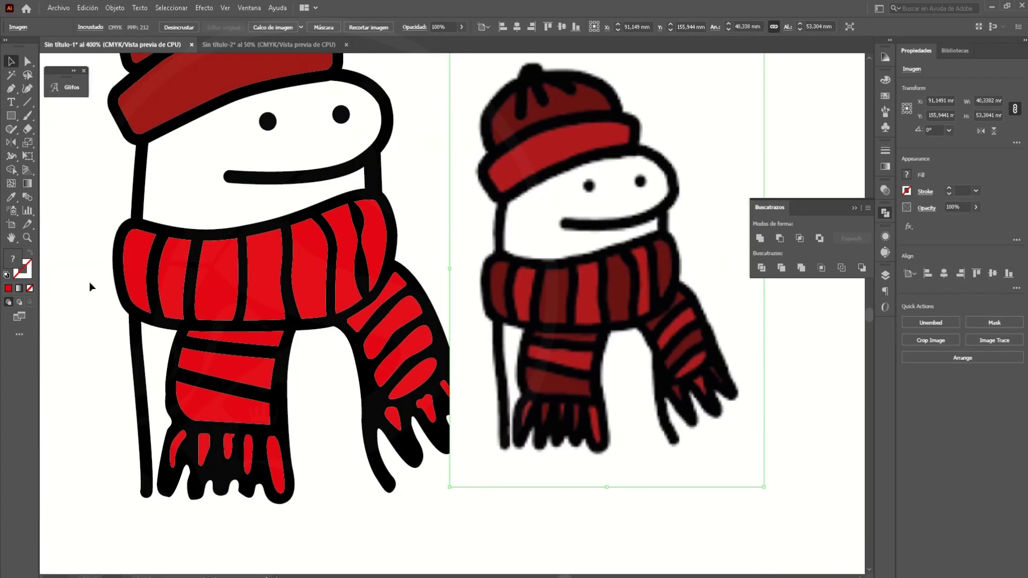
click(131, 253)
shift+click(217, 278)
key(v)
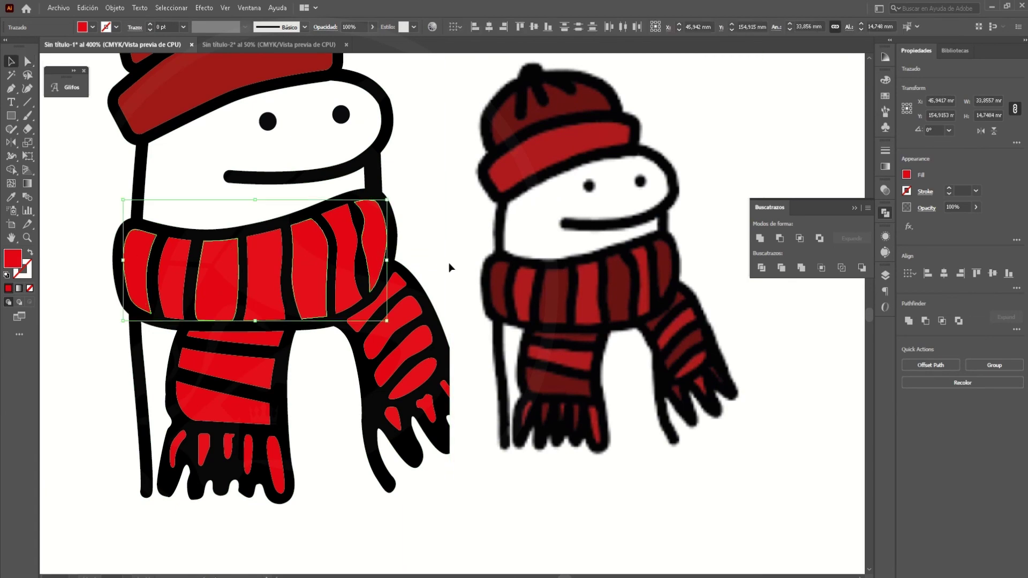
click(672, 258)
Give the alternating bright scarf stripes a new red in the Color Picker.
key(a)
click(172, 275)
shift+click(264, 275)
shift+click(343, 257)
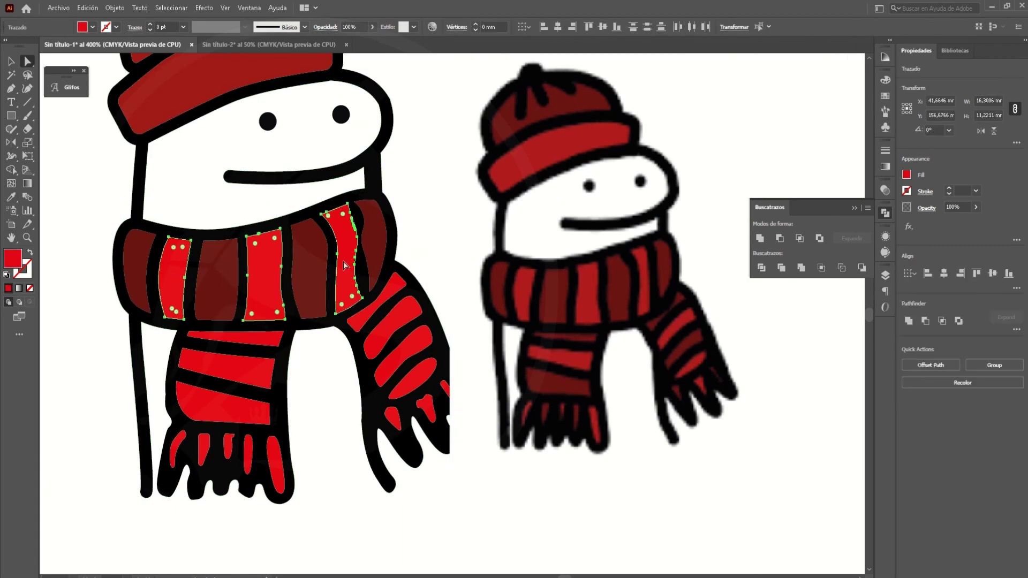
key(v)
click(569, 331)
scroll(417, 193, up, 1)
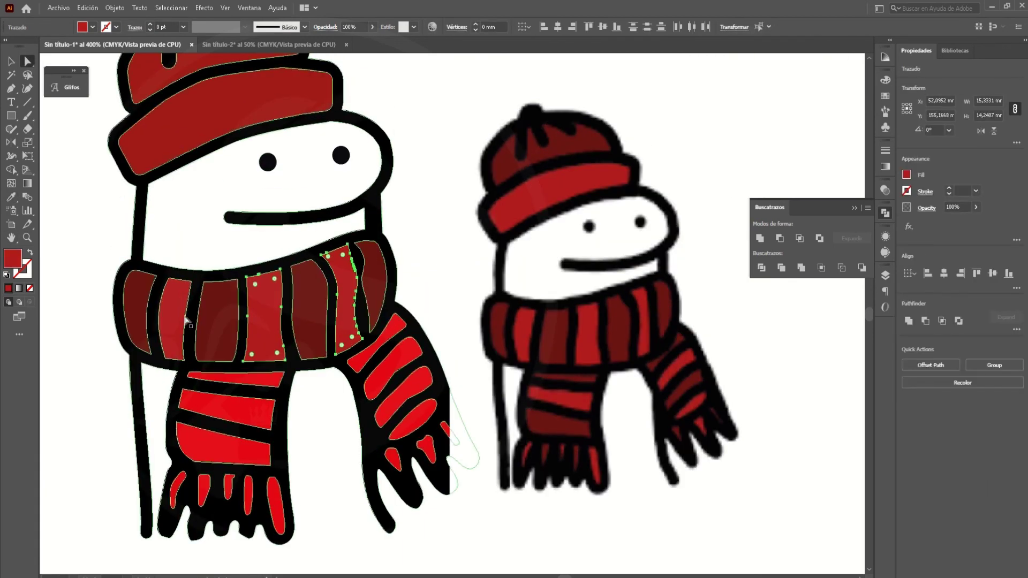
double_click(13, 259)
key(Return)
Recolour two more scarf stripes through the Color Picker.
click(347, 297)
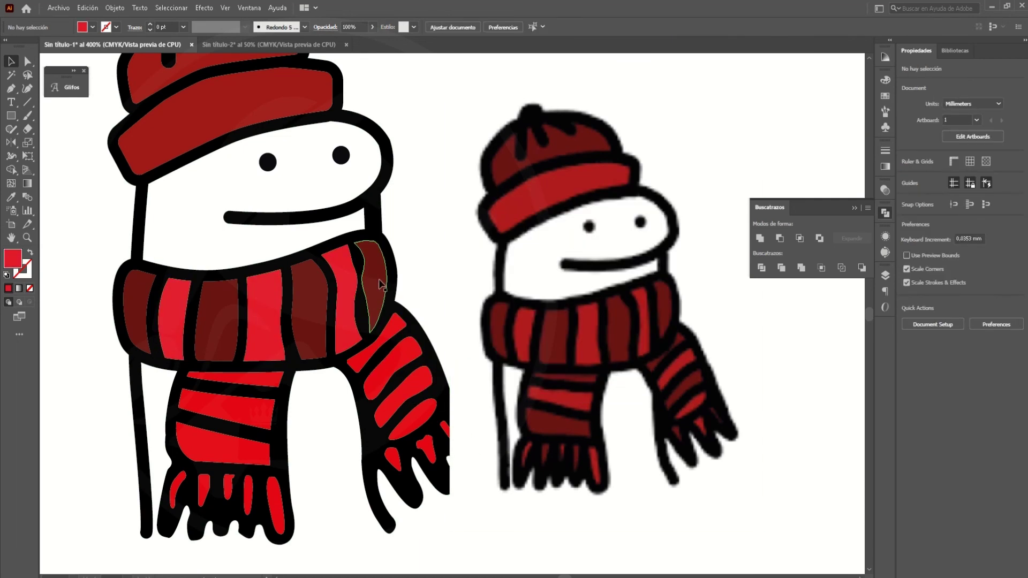
key(a)
shift+click(264, 315)
double_click(13, 259)
key(Return)
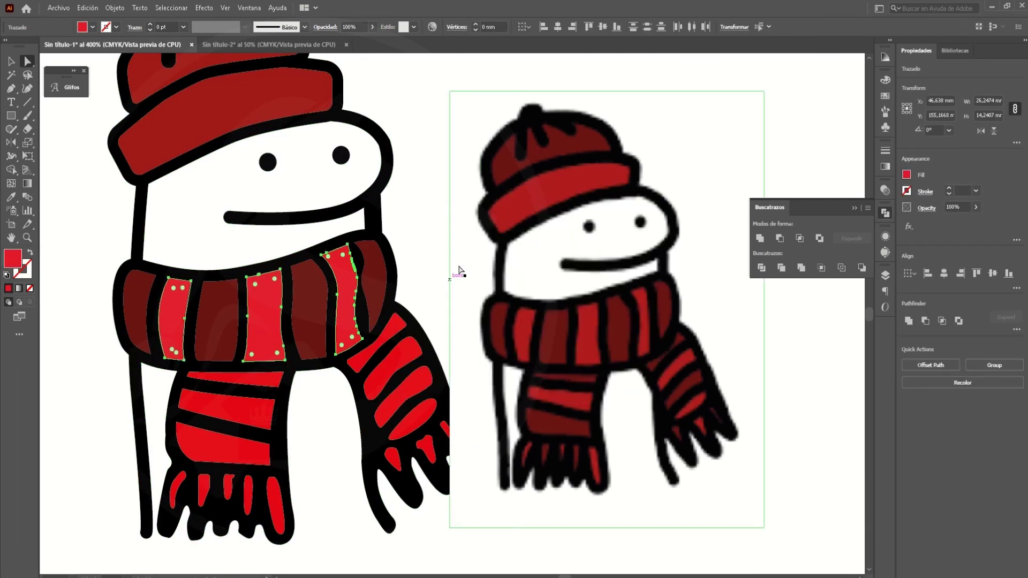
Adjust the red of the scarf neck band in the Color Picker.
key(v)
click(364, 314)
double_click(12, 259)
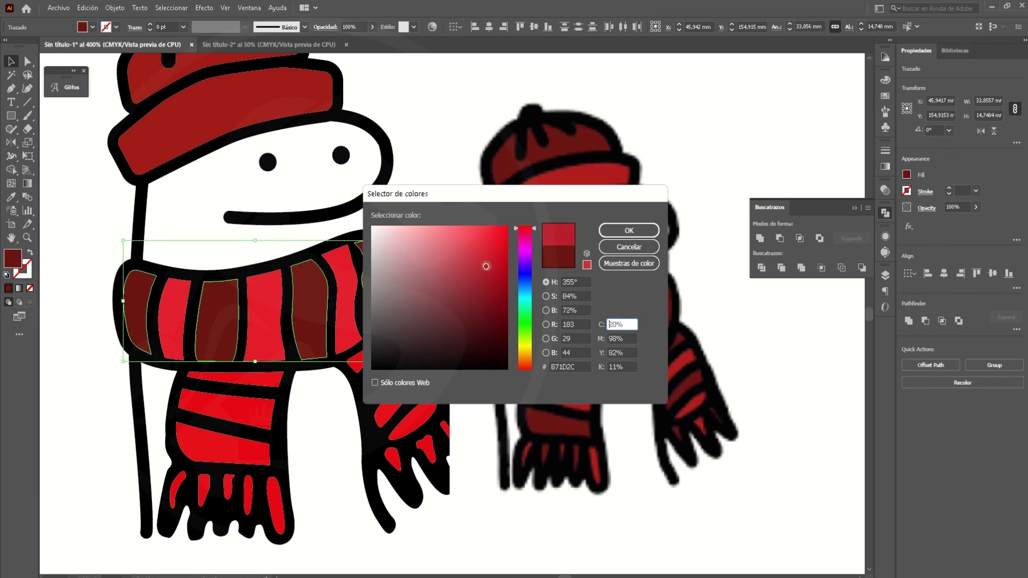
key(Return)
click(410, 153)
Eyedropper the bright red onto the hat brim.
scroll(417, 171, up, 2)
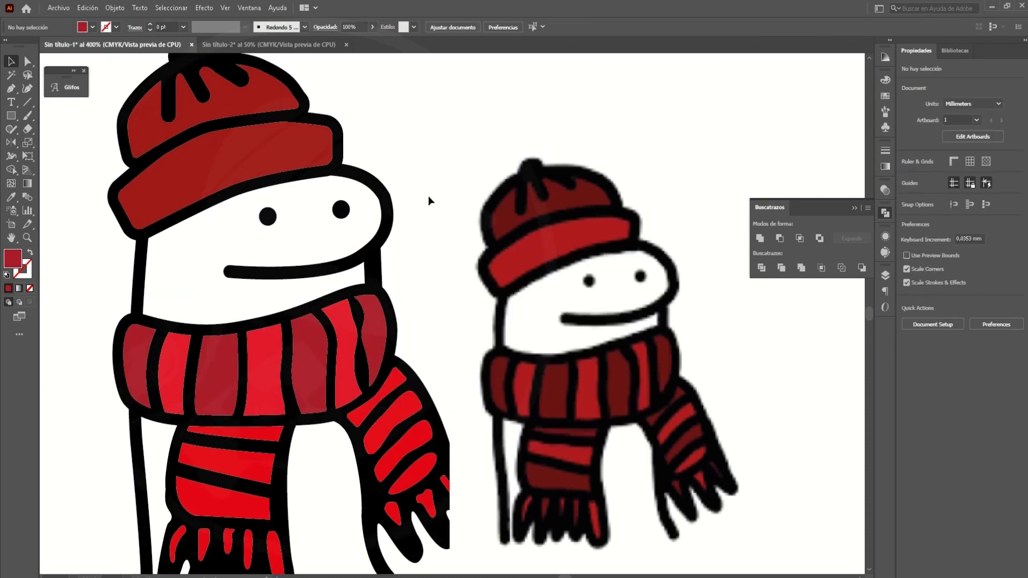
click(240, 158)
key(i)
click(556, 252)
scroll(370, 118, up, 1)
ctrl+click(225, 96)
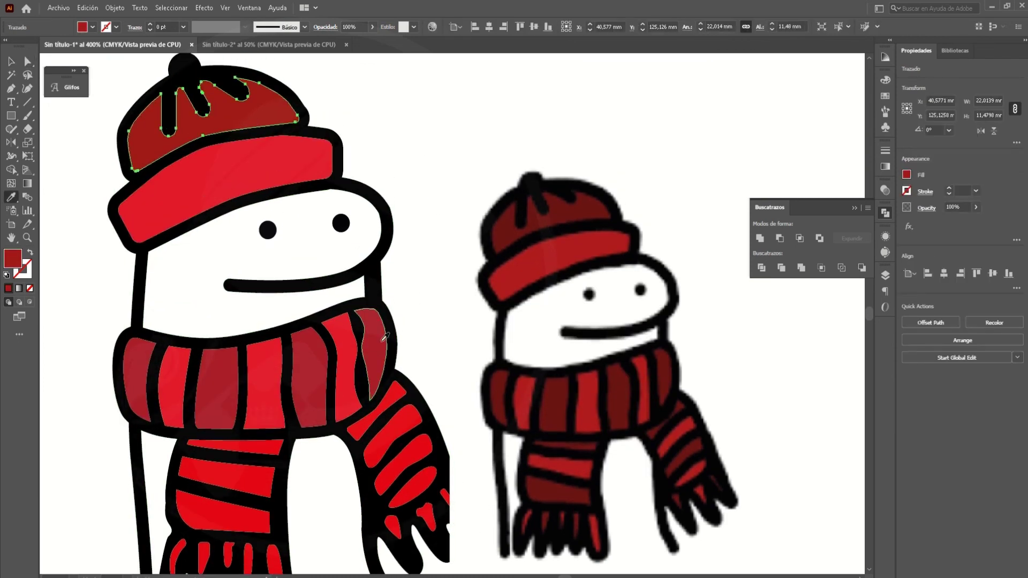
scroll(417, 142, down, 2)
scroll(394, 237, up, 2)
scroll(241, 349, up, 3)
Eyedropper dark red onto a lower scarf stripe.
key(a)
click(198, 422)
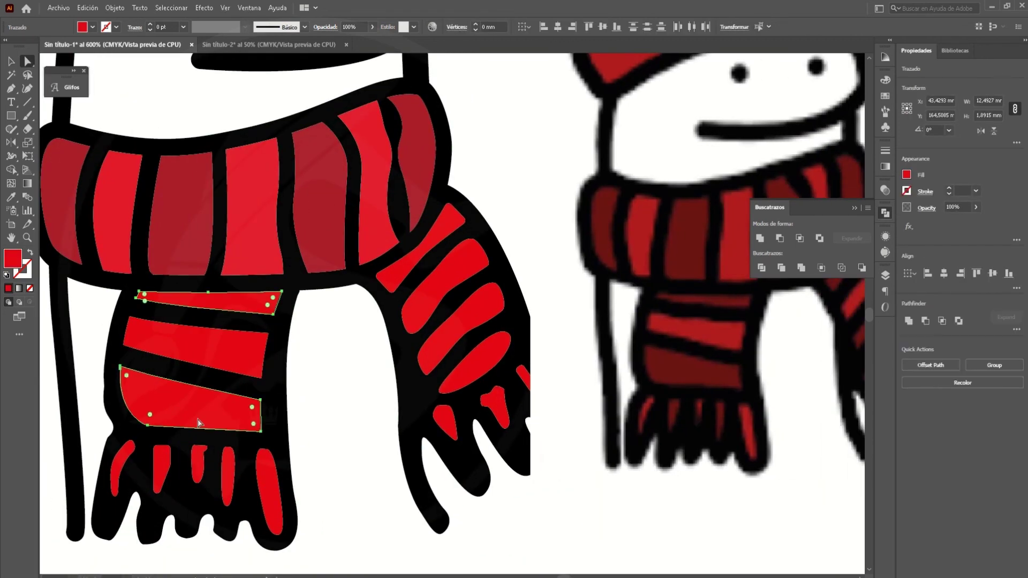
key(i)
click(182, 215)
key(a)
click(475, 151)
click(345, 423)
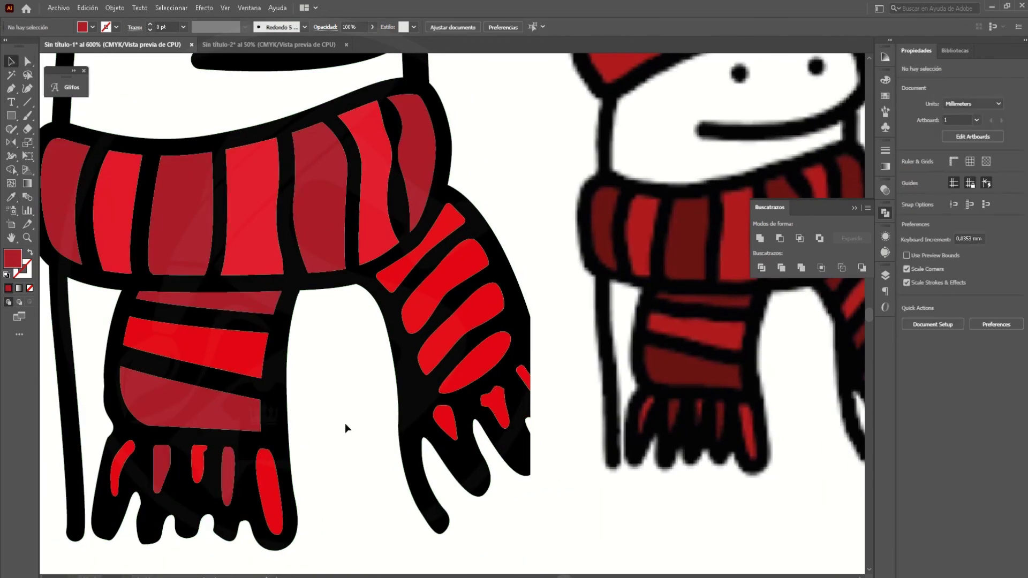
Compare with the reference picture and select the fringe and scarf-end stripes.
scroll(345, 423, right, 3)
click(519, 412)
scroll(519, 413, right, 3)
key(a)
click(190, 387)
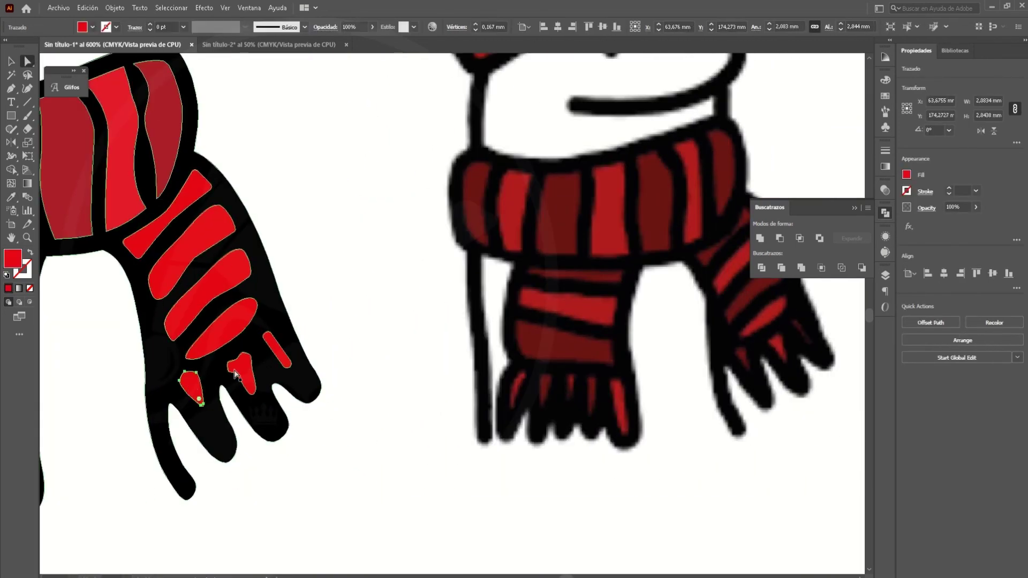
key(v)
scroll(326, 150, down, 3)
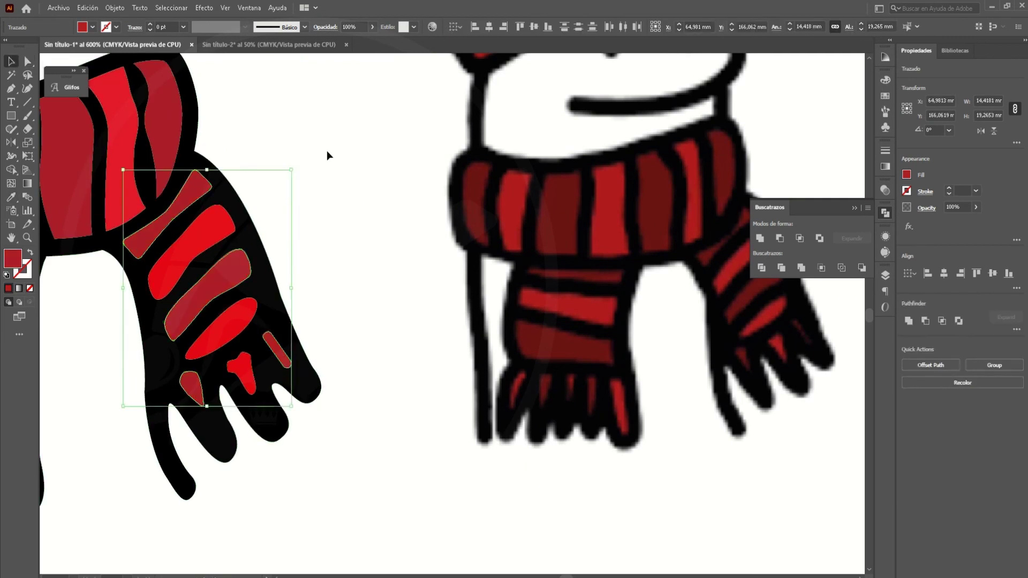
click(314, 212)
scroll(305, 236, up, 2)
Draw a three-point checkmark path beside the snowman and swap its fill to stroke.
key(ctrl+1)
click(514, 251)
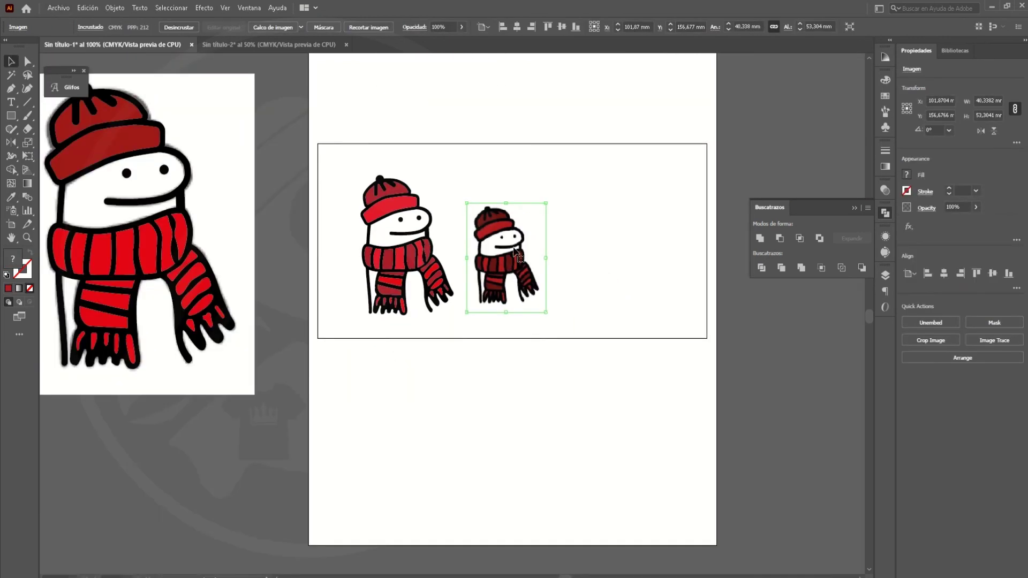
scroll(514, 252, up, 3)
scroll(527, 300, down, 1)
key(p)
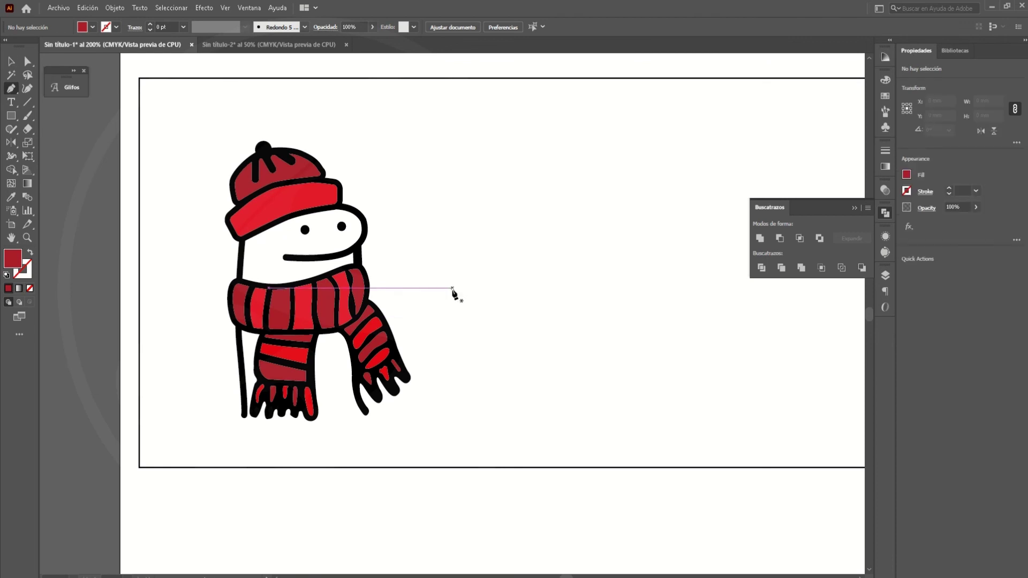
click(452, 284)
click(507, 342)
click(669, 170)
key(v)
key(shift+x)
Give the checkmark a 12 pt green stroke with a round join.
click(183, 27)
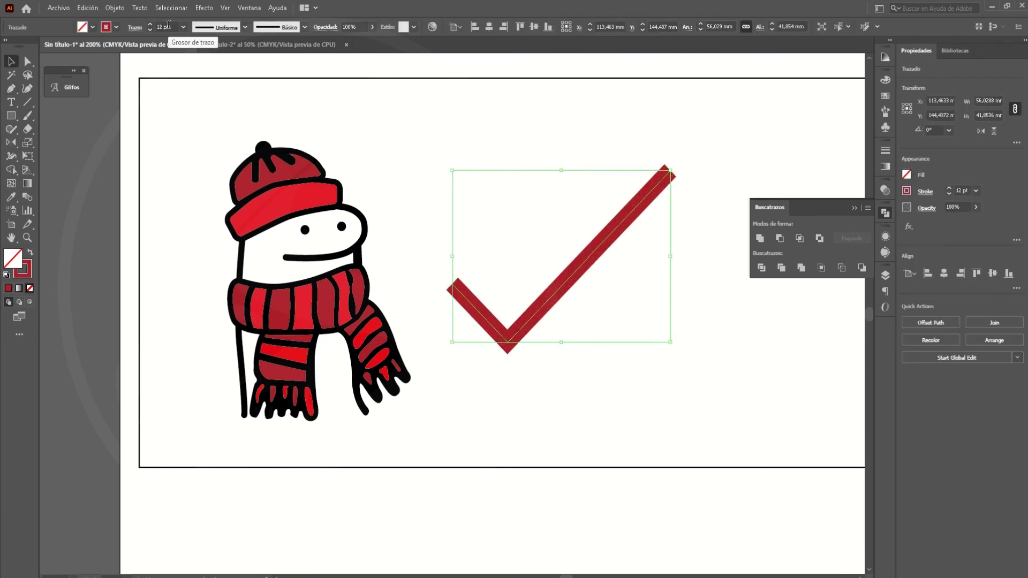
click(92, 27)
click(59, 46)
click(135, 27)
click(73, 71)
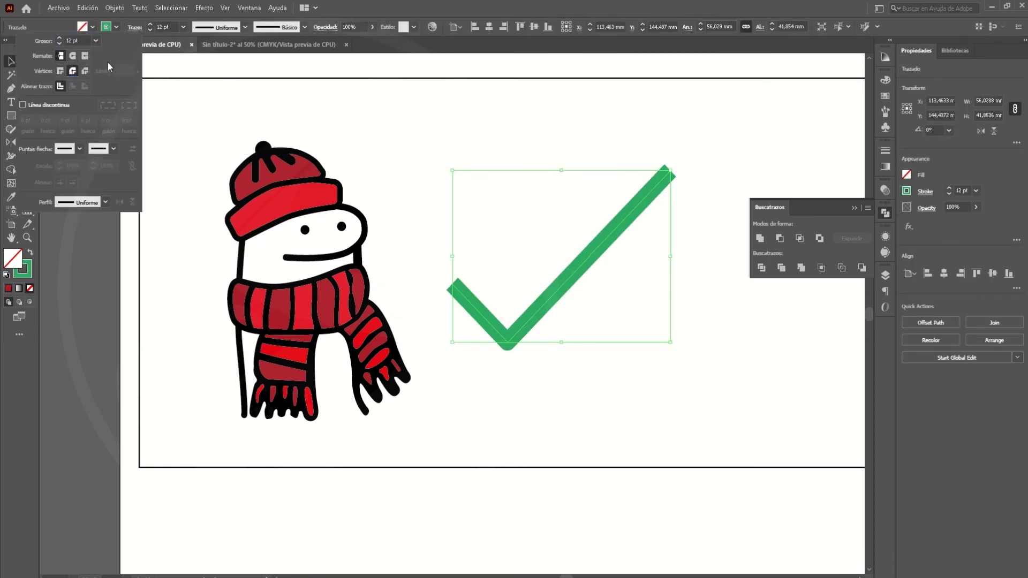
click(684, 156)
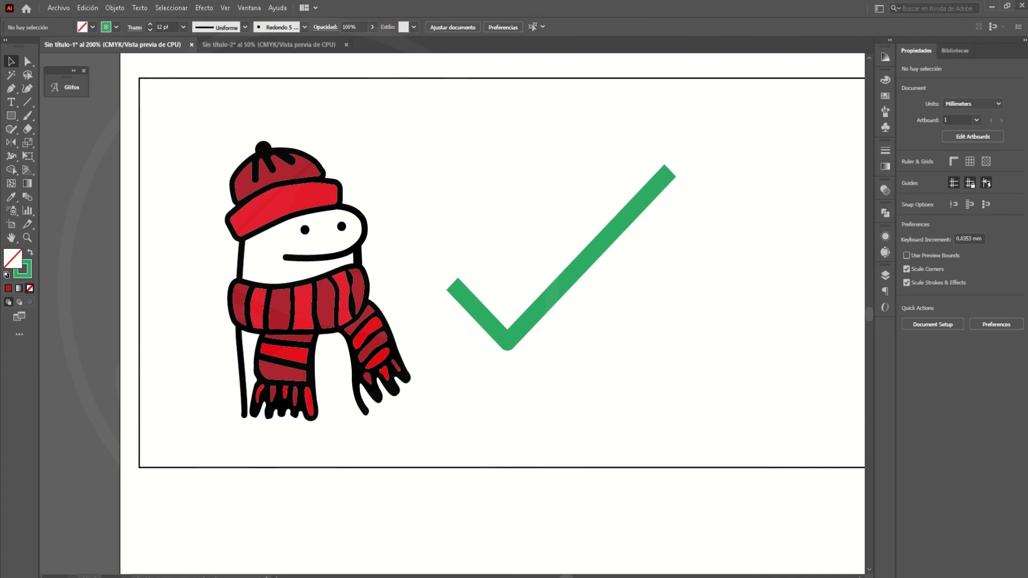